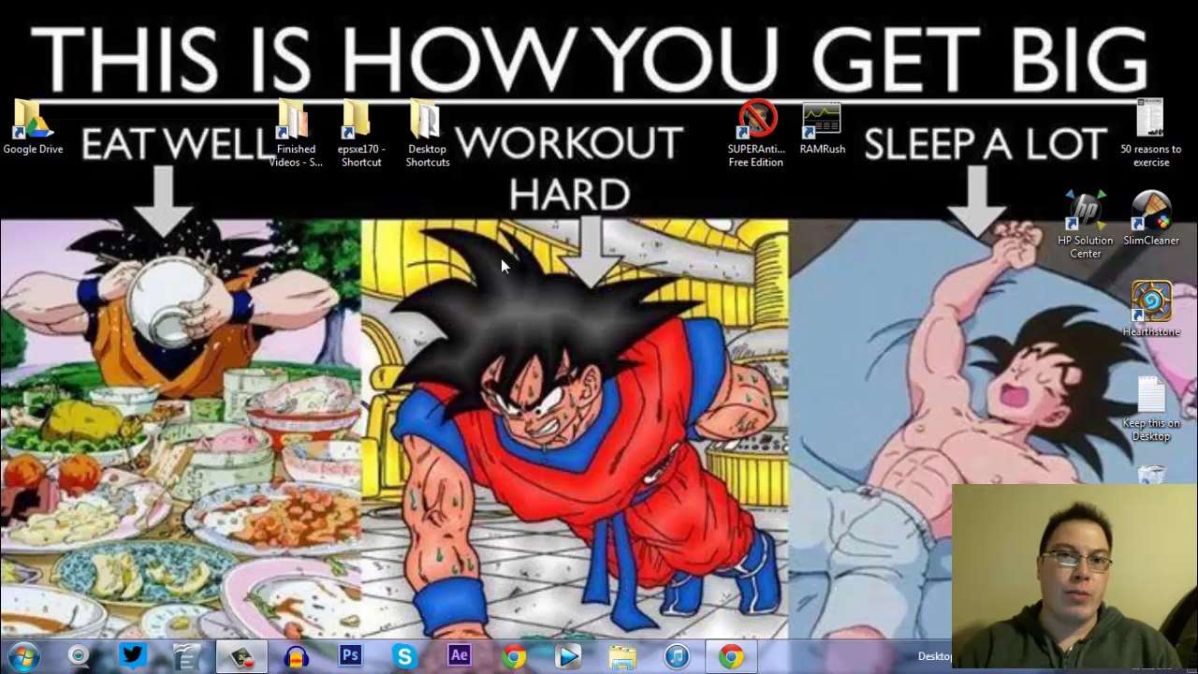
Search the Start menu for 'windows live' and launch Windows Live Movie Maker.
{"action": "left_click", "coordinate": [14, 662]}
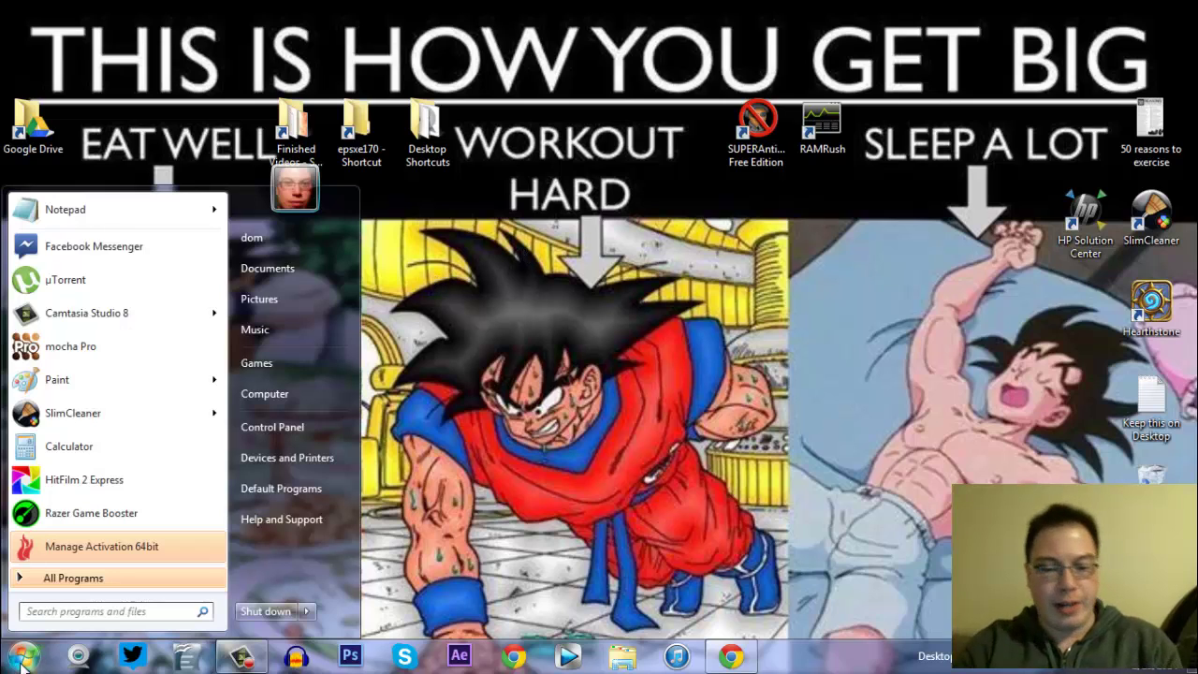
{"action": "type", "text": "windows live"}
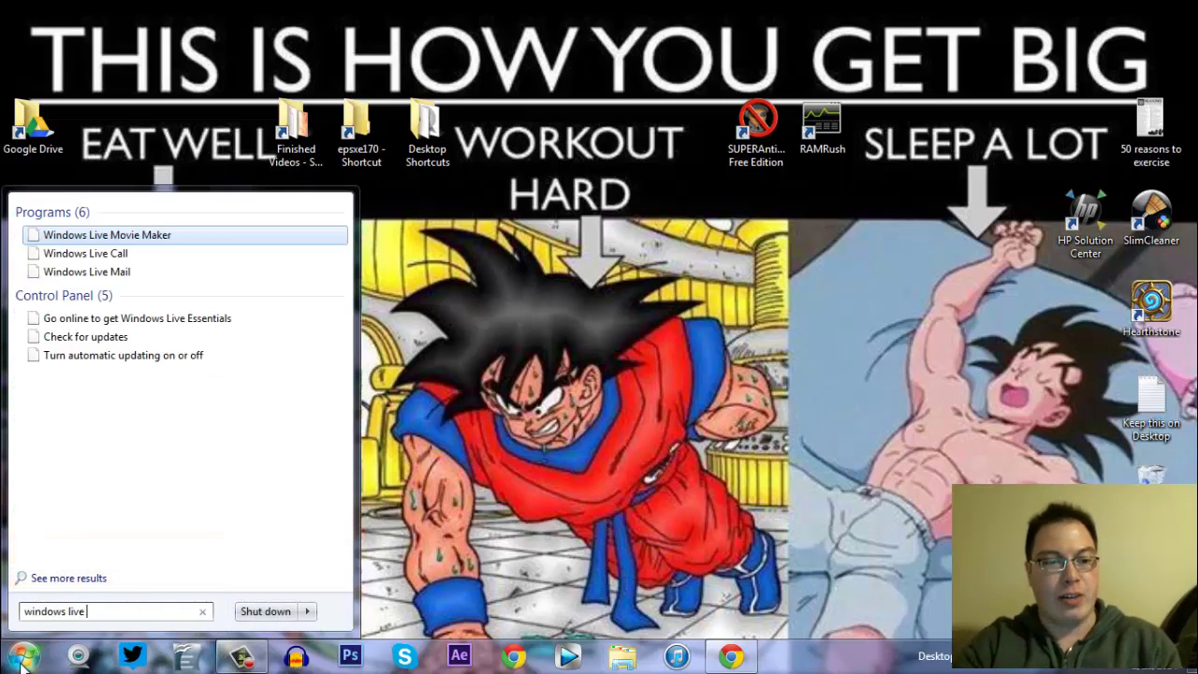
{"action": "left_click", "coordinate": [94, 234]}
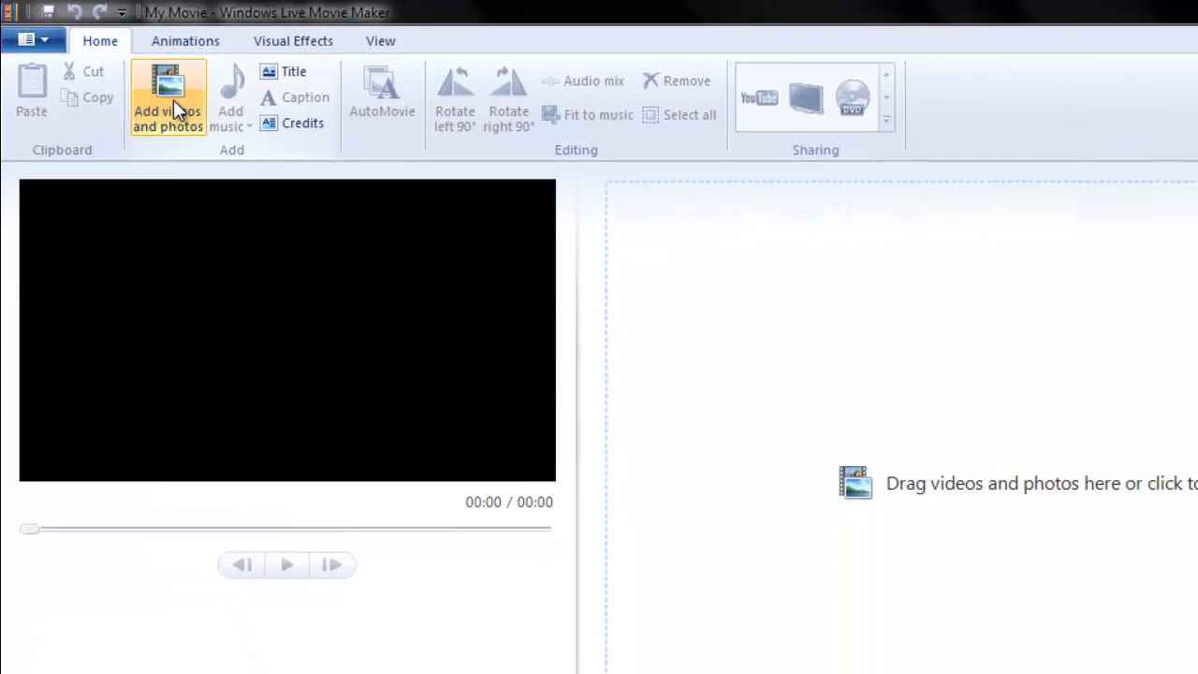
Add the 2014 Banner image from Photo Cache to the project.
{"action": "left_click", "coordinate": [337, 211]}
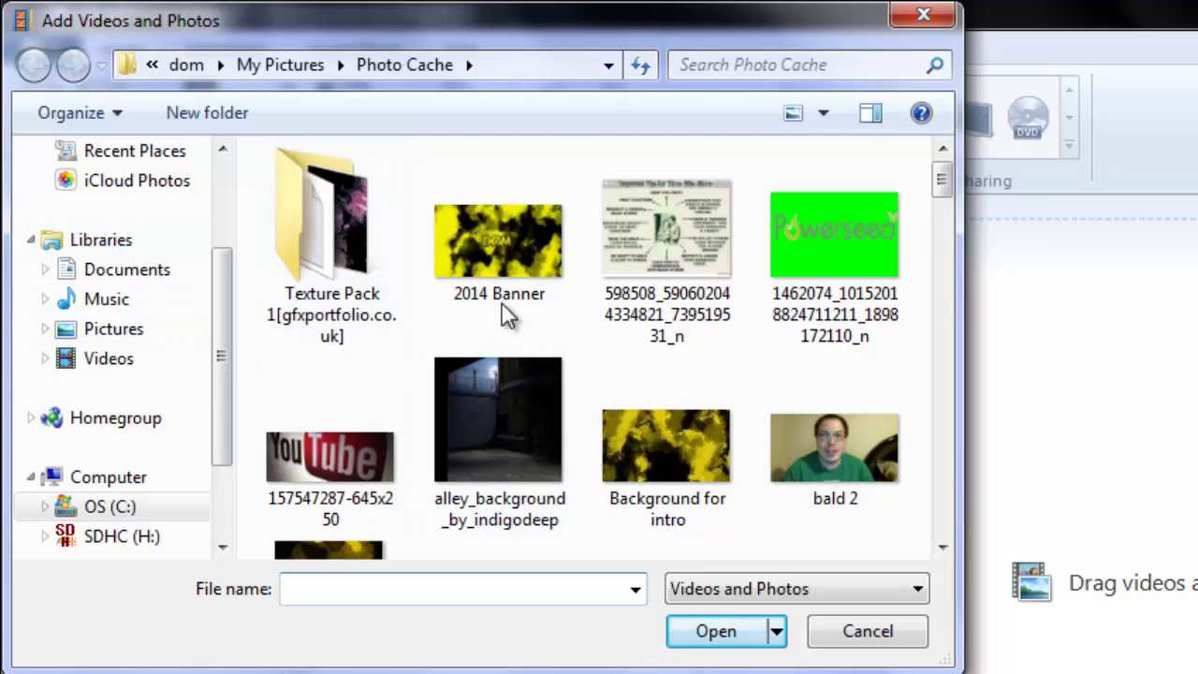
{"action": "left_click", "coordinate": [501, 302]}
{"action": "left_click", "coordinate": [735, 632]}
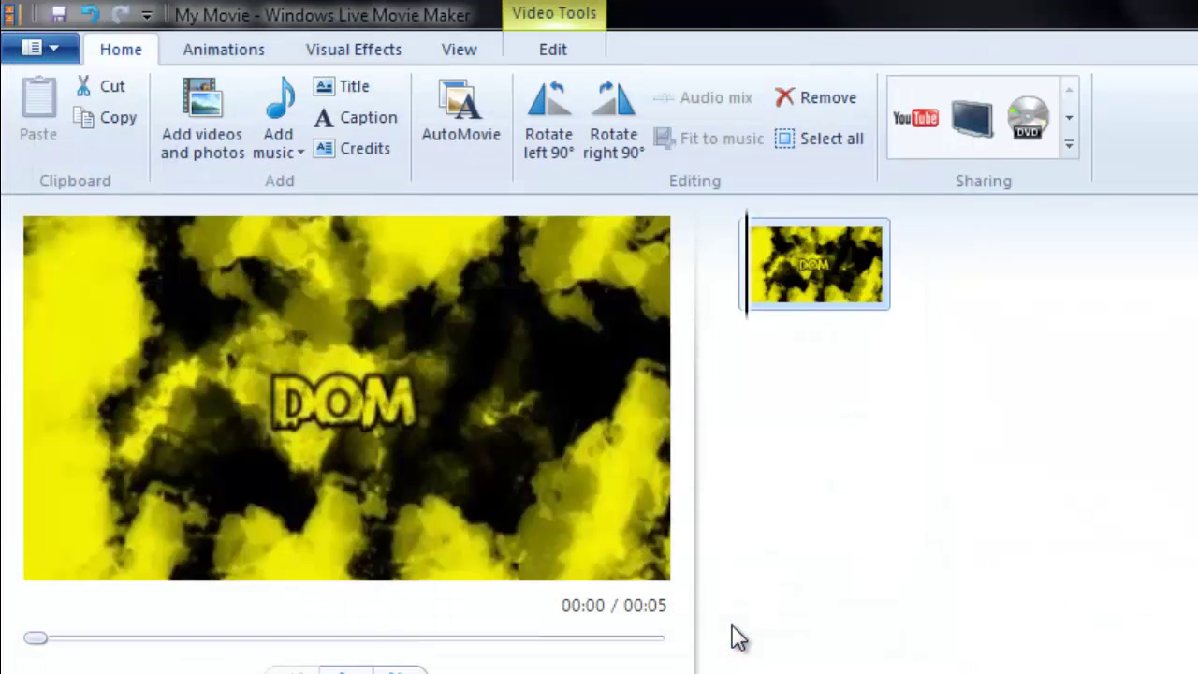
Add Video 226 from the Videos library's Logitech Webcam folder.
{"action": "left_click", "coordinate": [201, 105]}
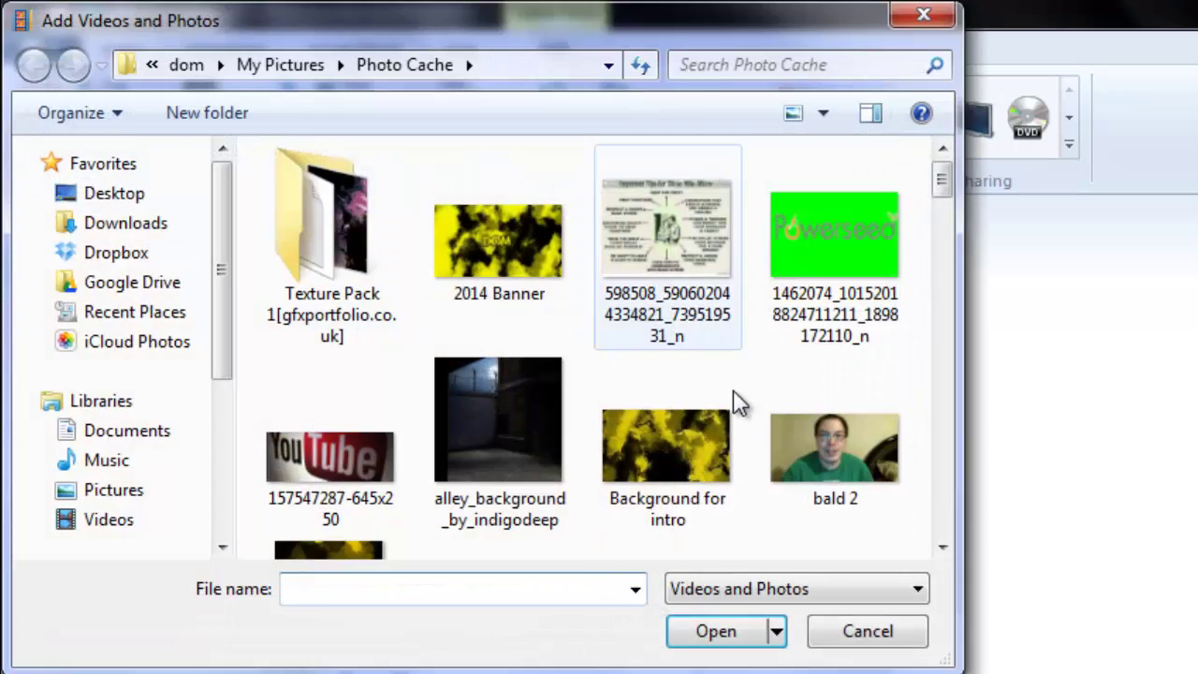
{"action": "left_click", "coordinate": [124, 521]}
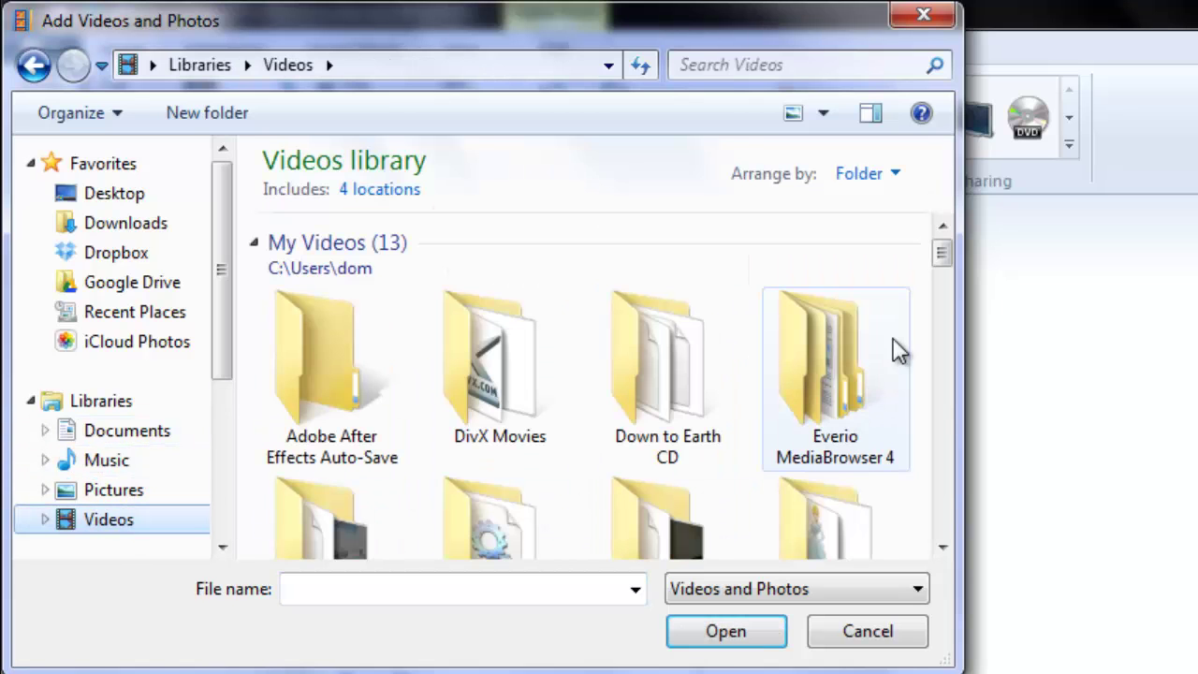
{"action": "left_click_drag", "start_coordinate": [945, 253], "coordinate": [949, 279]}
{"action": "double_click", "coordinate": [677, 271]}
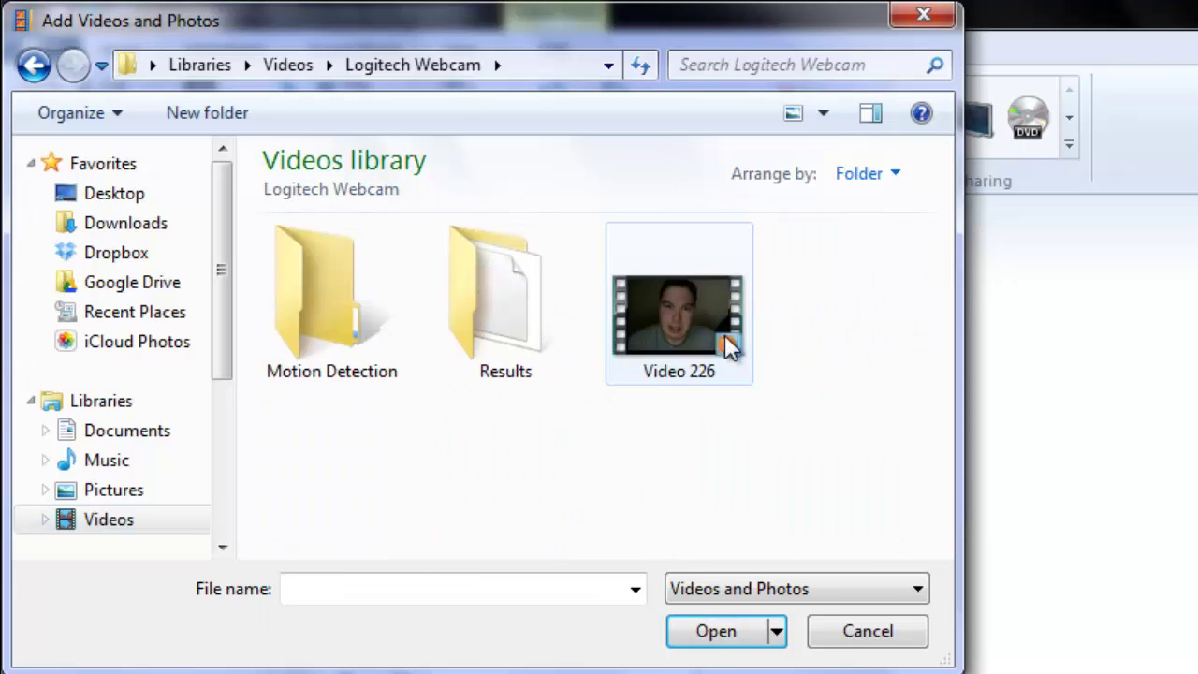
{"action": "left_click", "coordinate": [678, 365]}
{"action": "left_click", "coordinate": [729, 640]}
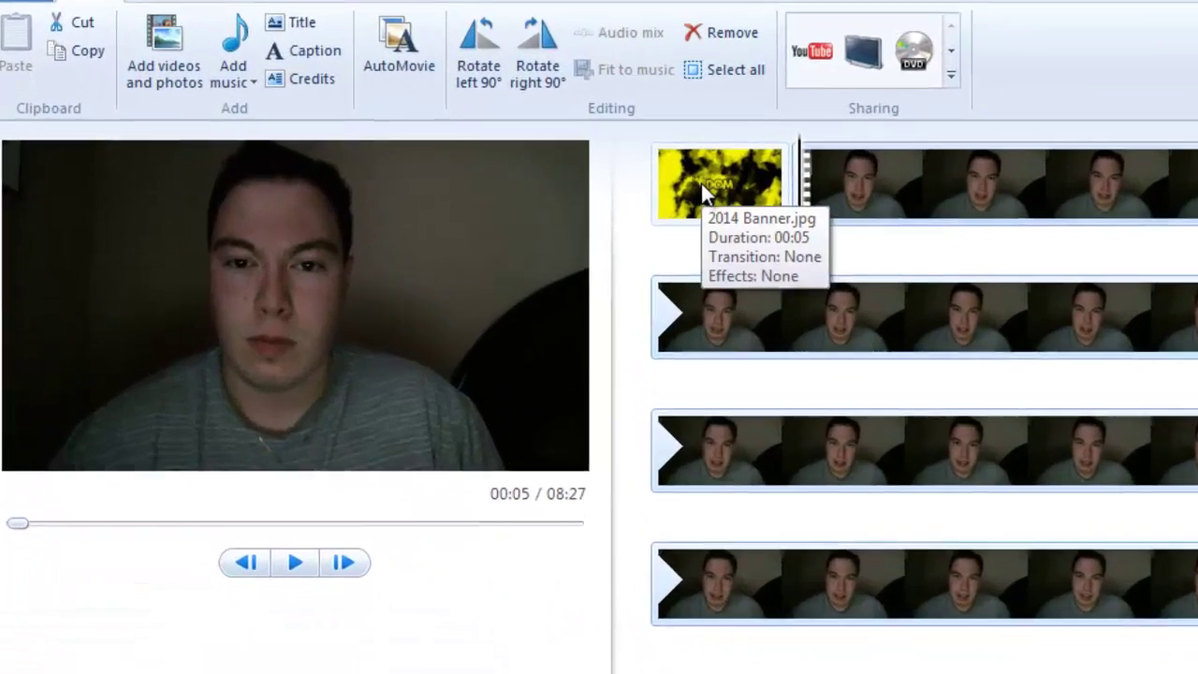
Delete the webcam clips so only the 2014 Banner clip remains.
{"action": "left_click", "coordinate": [528, 183]}
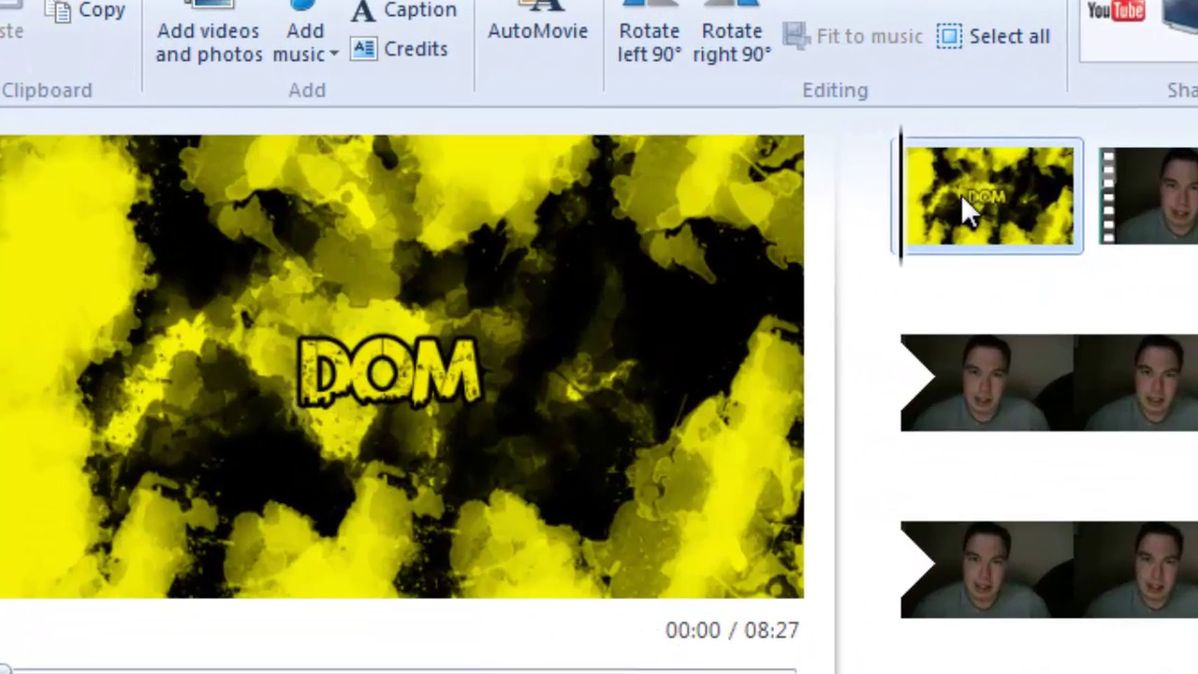
{"action": "left_click_drag", "start_coordinate": [896, 253], "coordinate": [995, 266]}
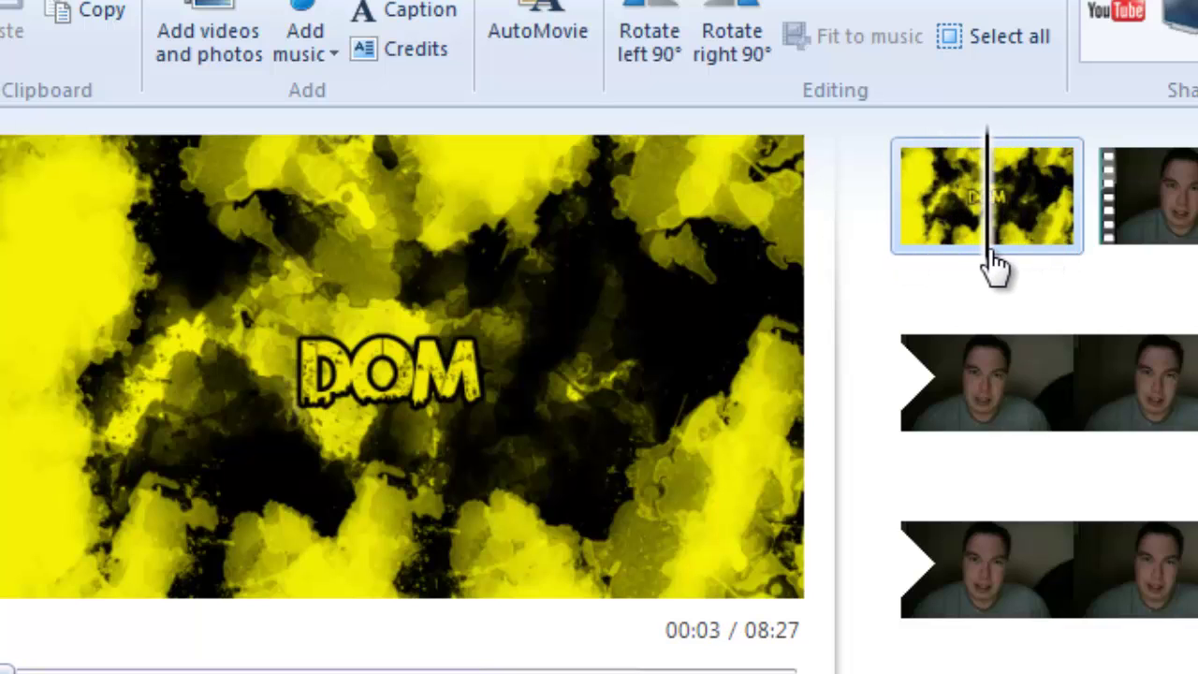
{"action": "right_click", "coordinate": [984, 195]}
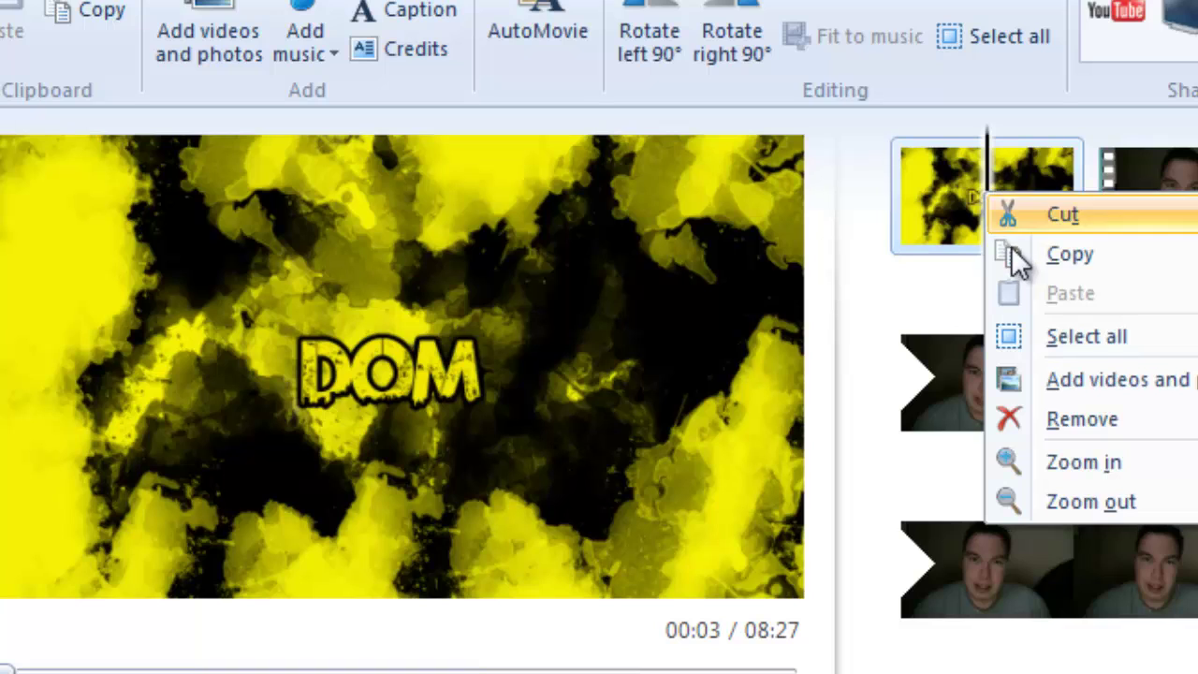
{"action": "left_click", "coordinate": [1084, 337]}
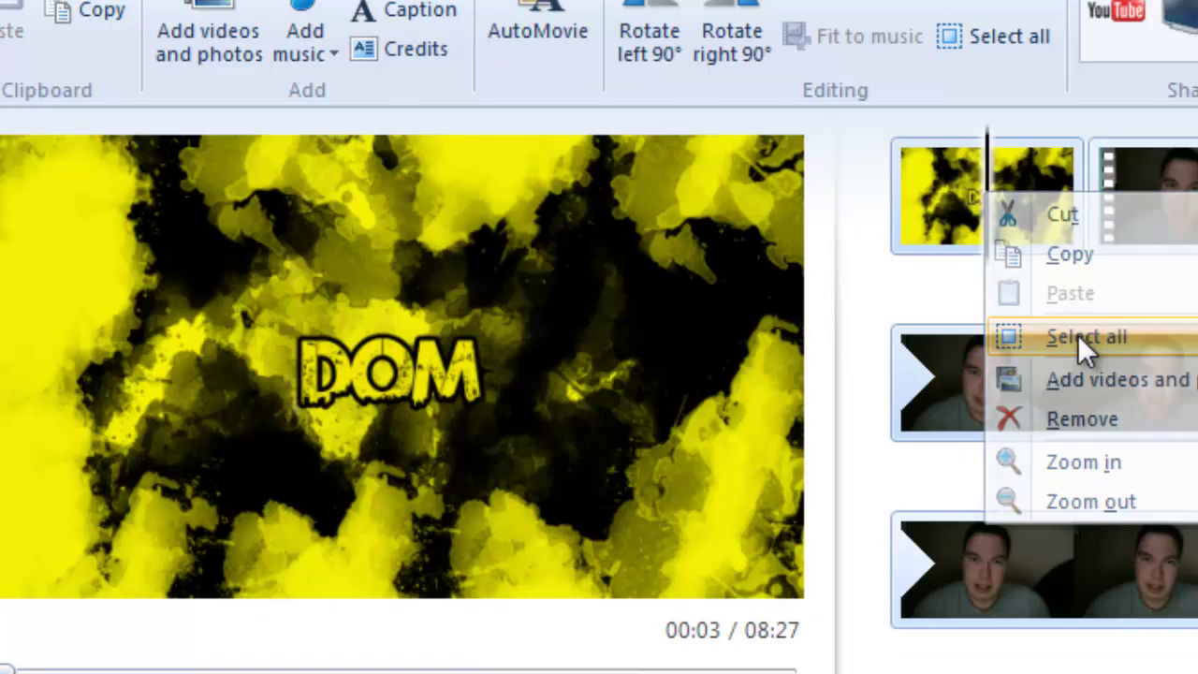
{"action": "left_click", "coordinate": [897, 238]}
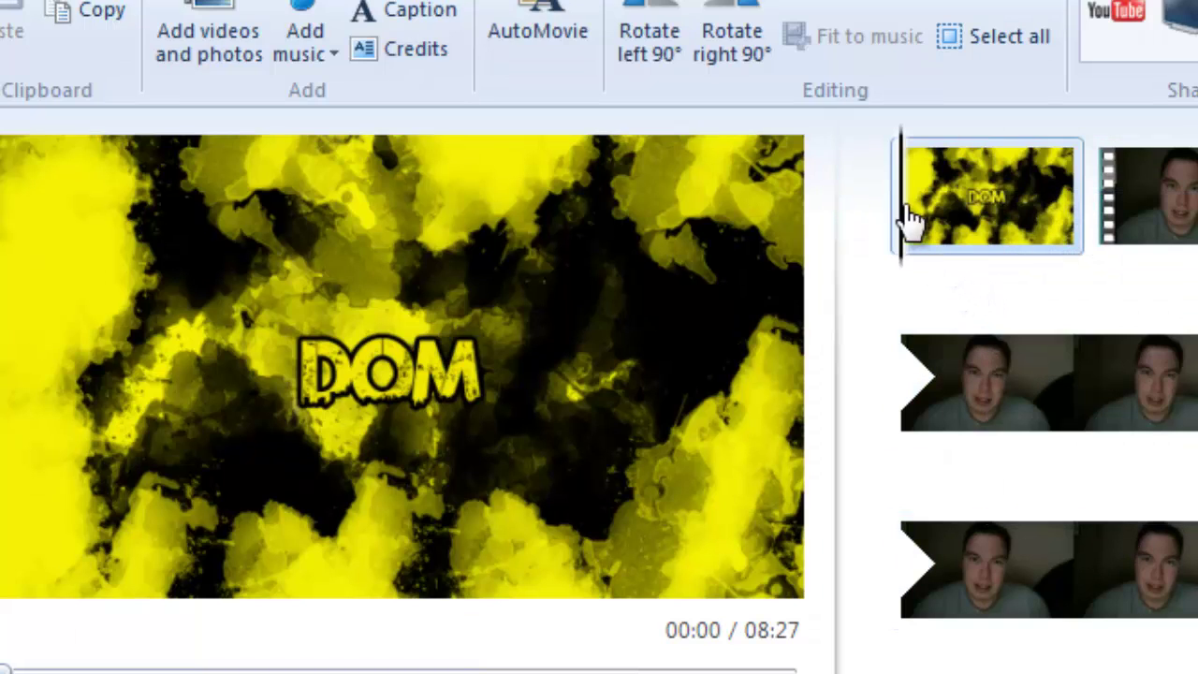
{"action": "left_click_drag", "start_coordinate": [910, 220], "coordinate": [1006, 239]}
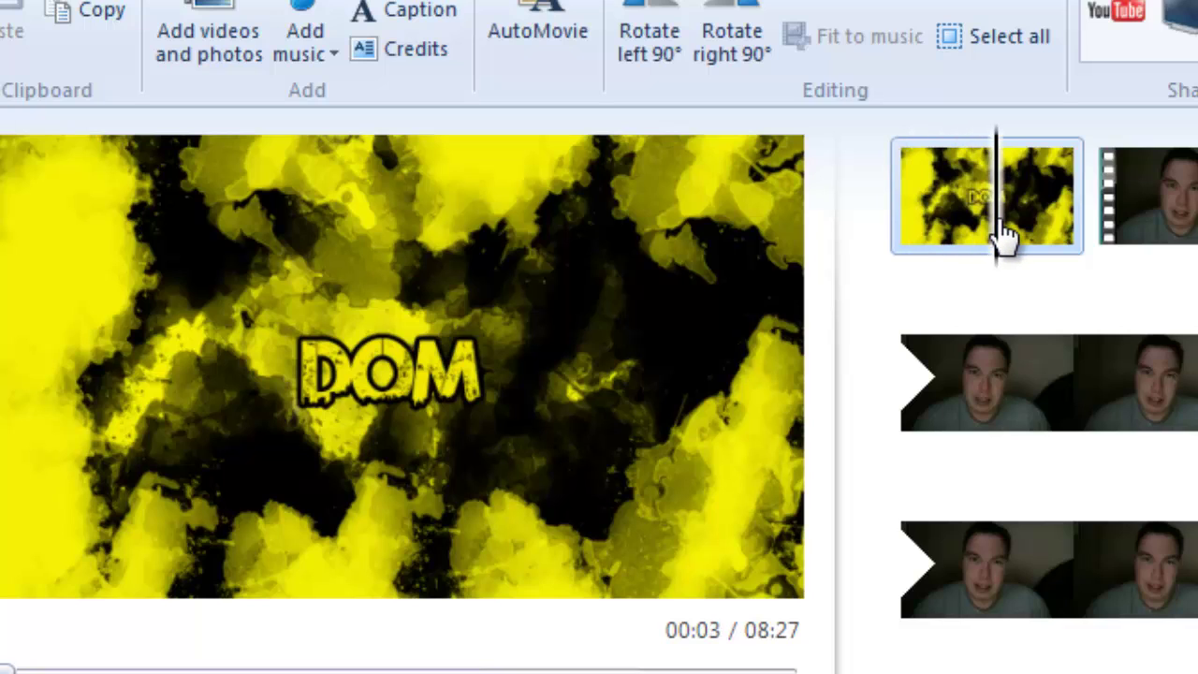
{"action": "right_click", "coordinate": [1003, 236]}
{"action": "left_click", "coordinate": [1048, 245]}
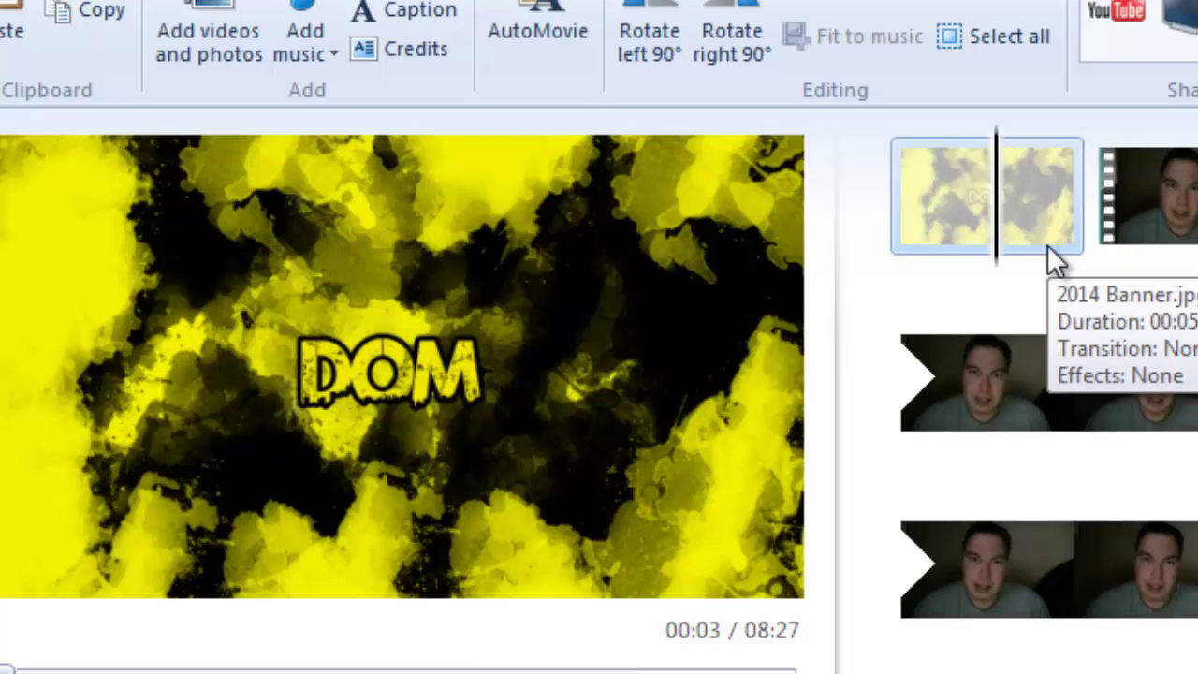
{"action": "key", "text": "Delete"}
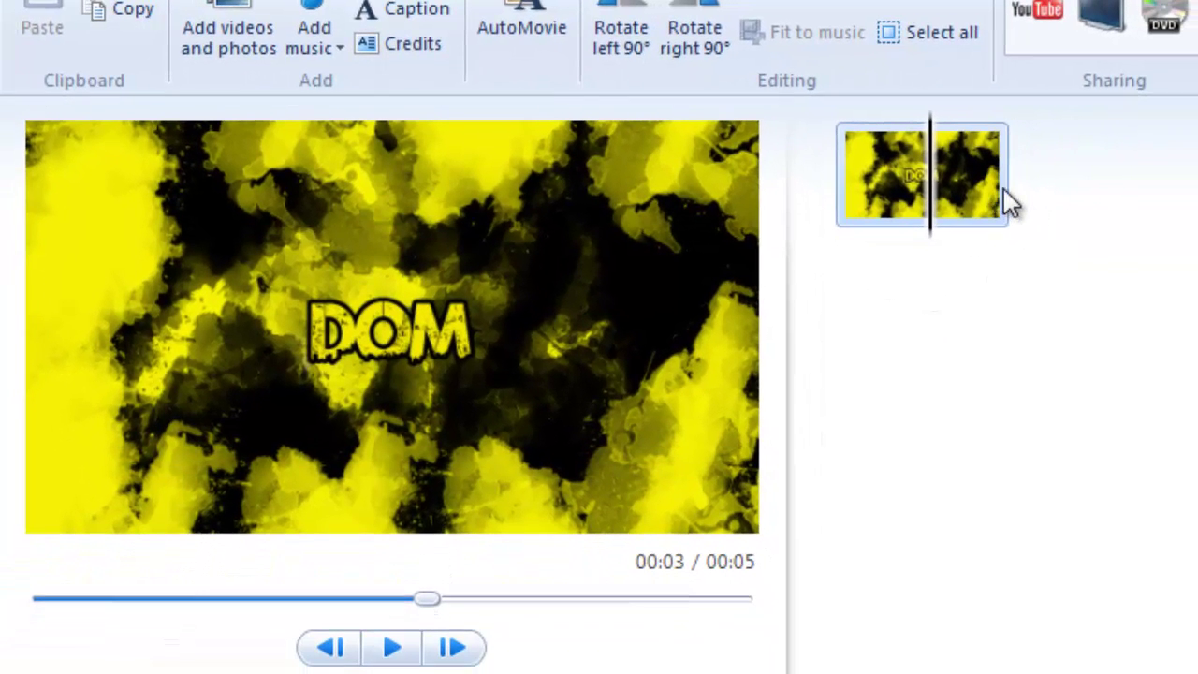
Preview the 5-second banner clip and try options from its right-click menu.
{"action": "left_click", "coordinate": [1011, 204]}
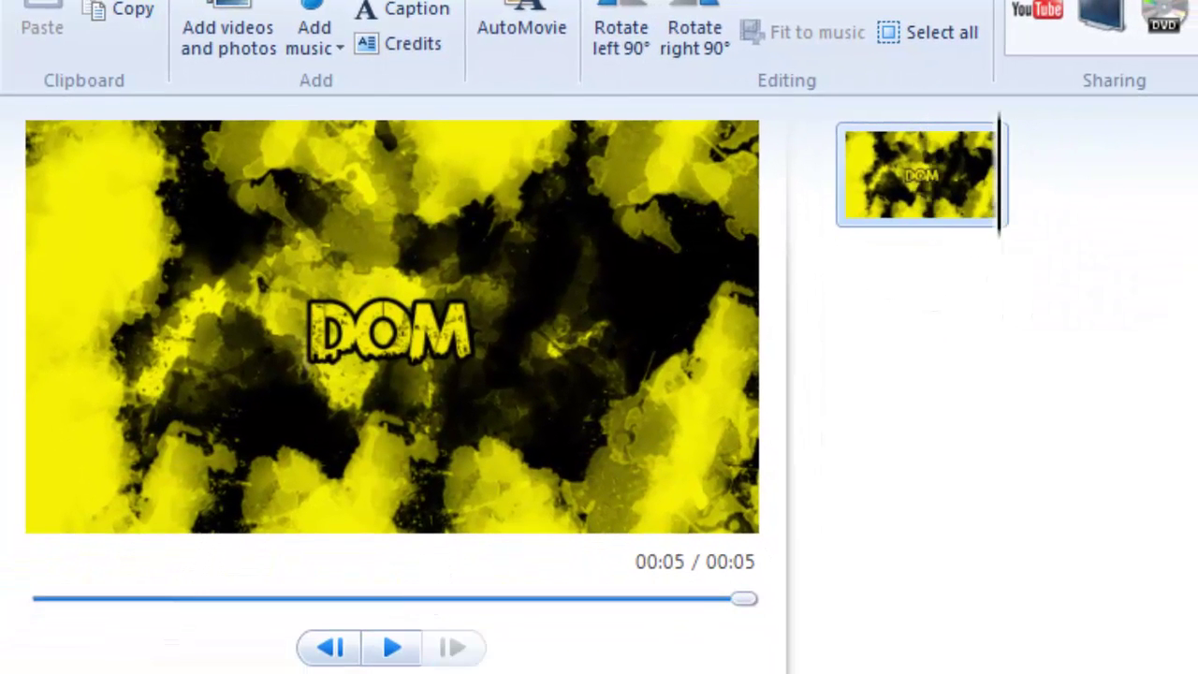
{"action": "left_click", "coordinate": [846, 197]}
{"action": "right_click", "coordinate": [927, 187]}
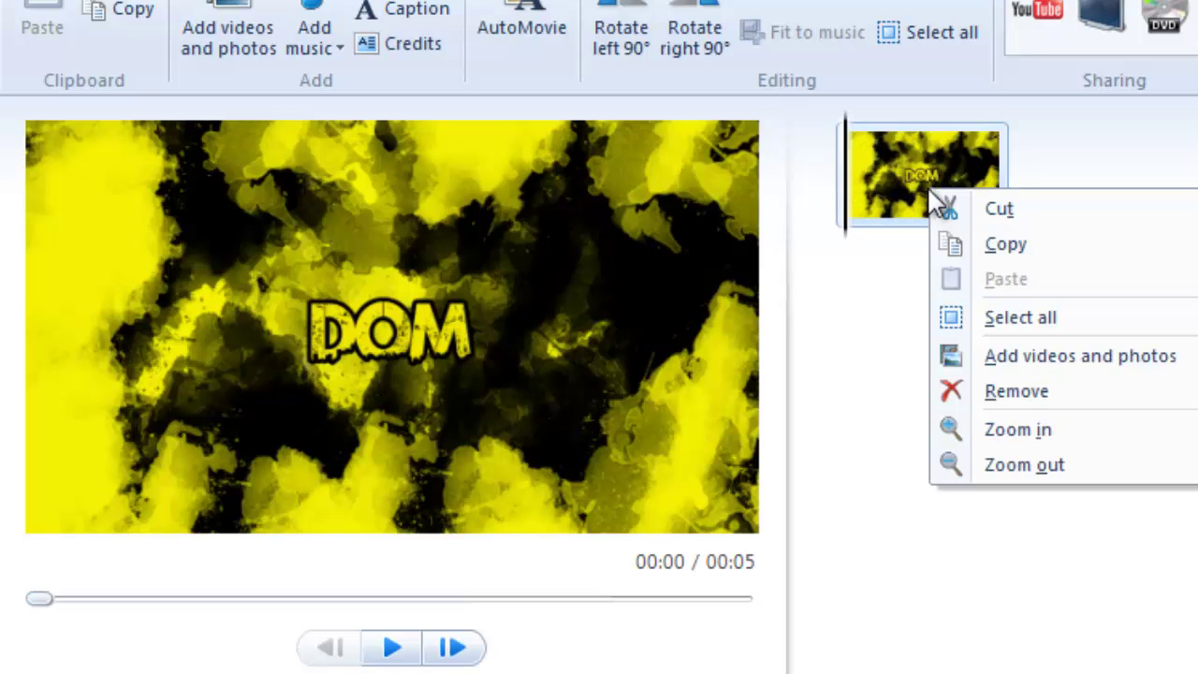
{"action": "left_click", "coordinate": [1030, 437]}
{"action": "right_click", "coordinate": [889, 179]}
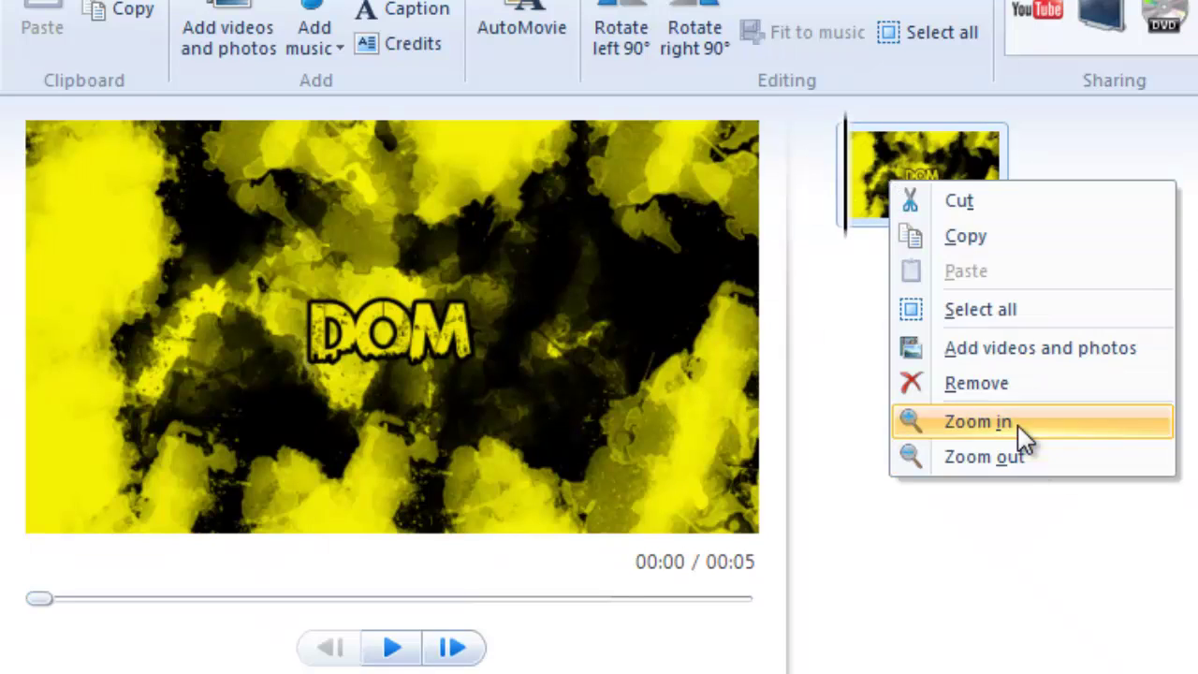
{"action": "left_click", "coordinate": [1018, 428]}
{"action": "right_click", "coordinate": [936, 215]}
{"action": "left_click", "coordinate": [1084, 557]}
{"action": "left_click_drag", "start_coordinate": [847, 173], "coordinate": [1132, 208]}
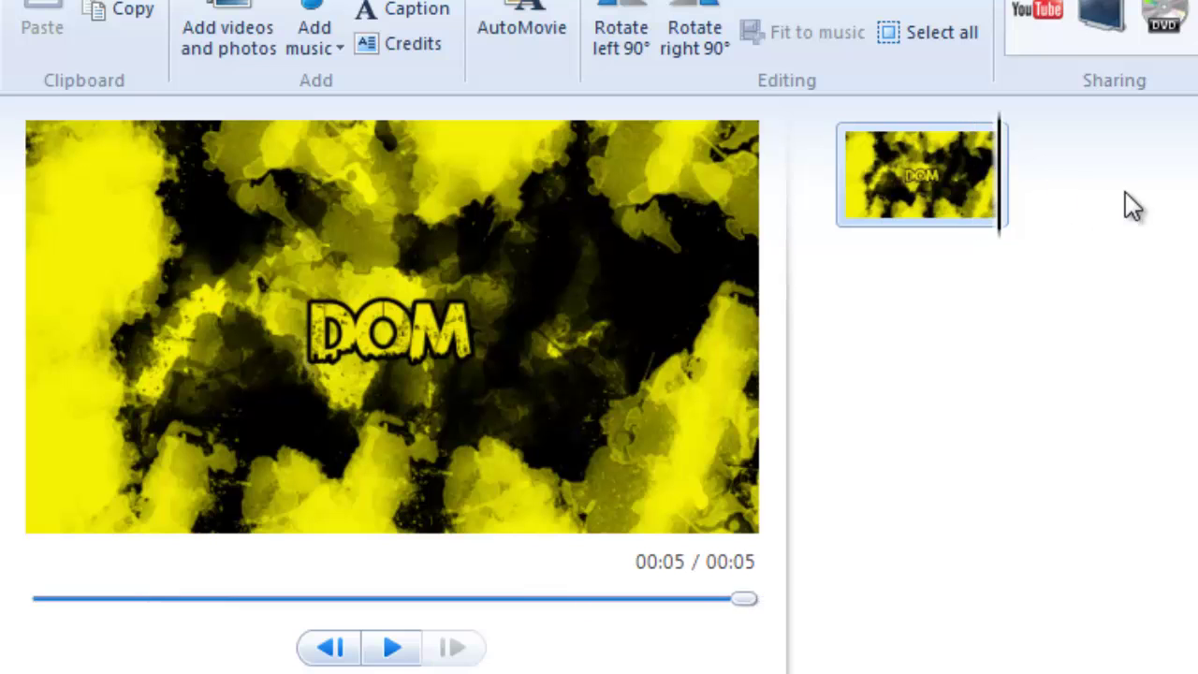
Add the 'cats in blankets' picture from the Pictures library after the banner.
{"action": "left_click", "coordinate": [228, 38]}
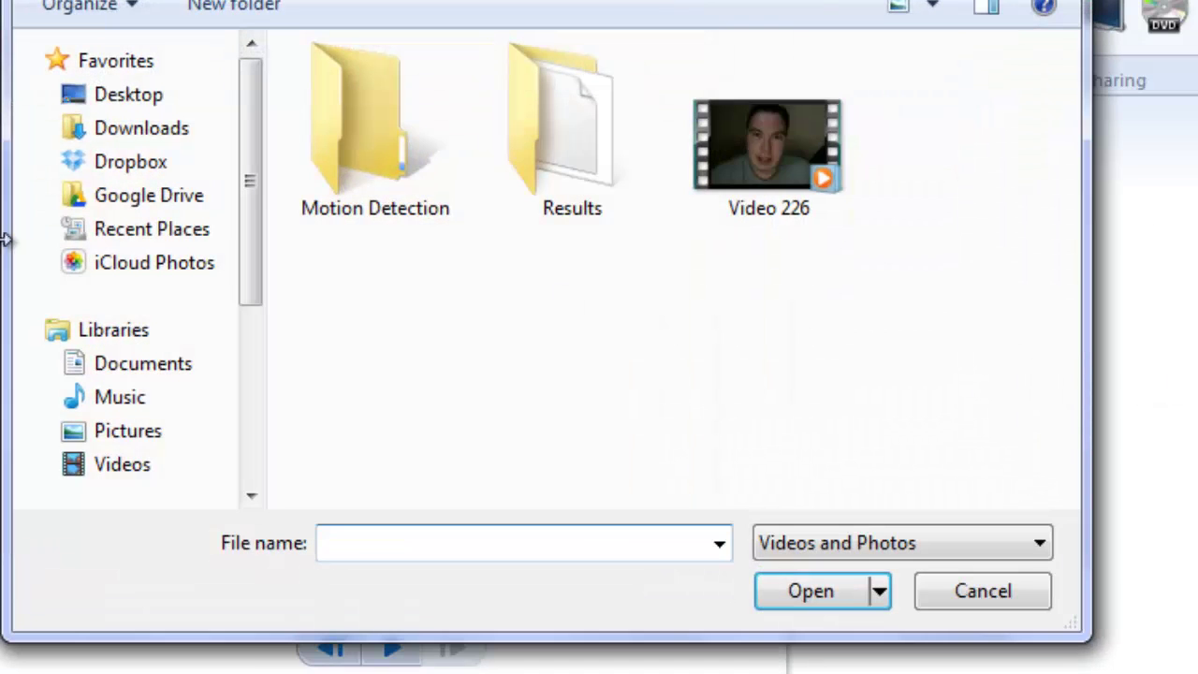
{"action": "left_click", "coordinate": [123, 431]}
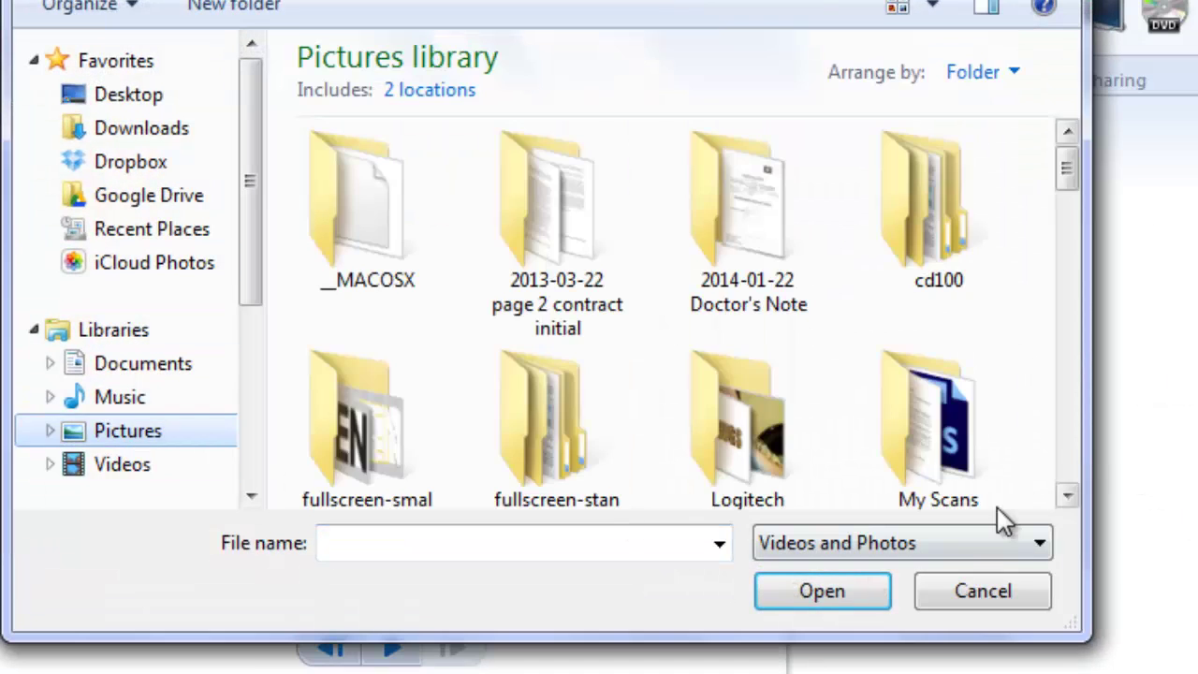
{"action": "left_click_drag", "start_coordinate": [1065, 189], "coordinate": [1068, 242]}
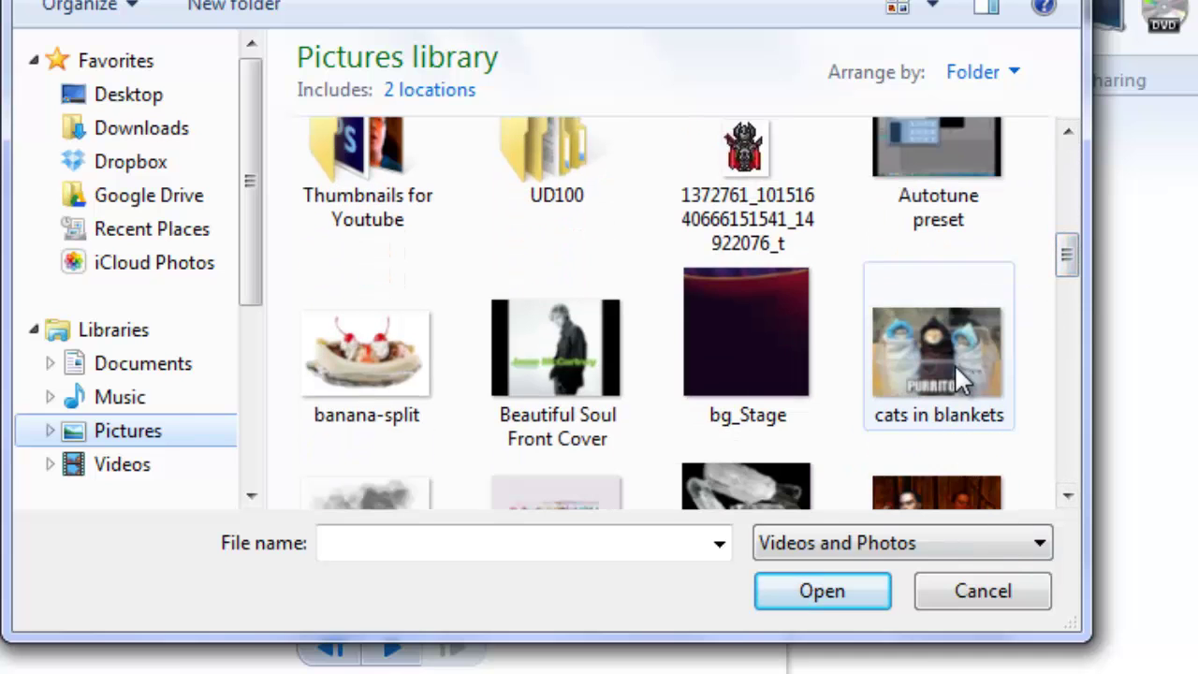
{"action": "left_click", "coordinate": [954, 365]}
{"action": "double_click", "coordinate": [954, 366]}
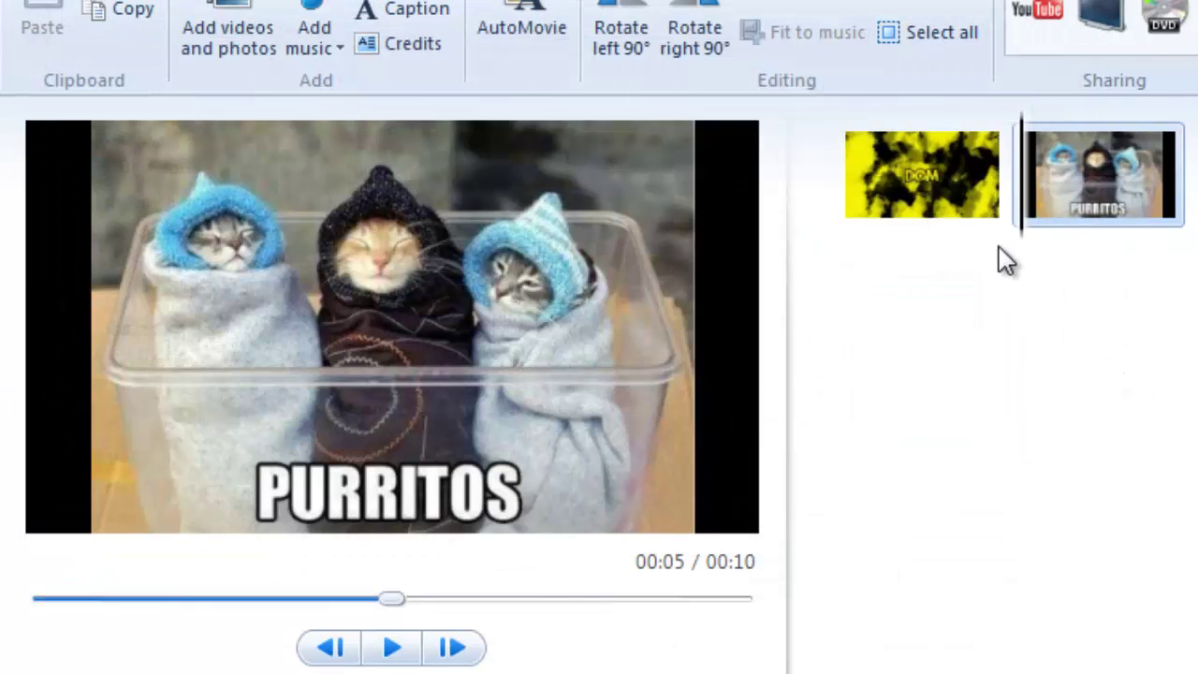
{"action": "left_click_drag", "start_coordinate": [1023, 222], "coordinate": [1197, 227]}
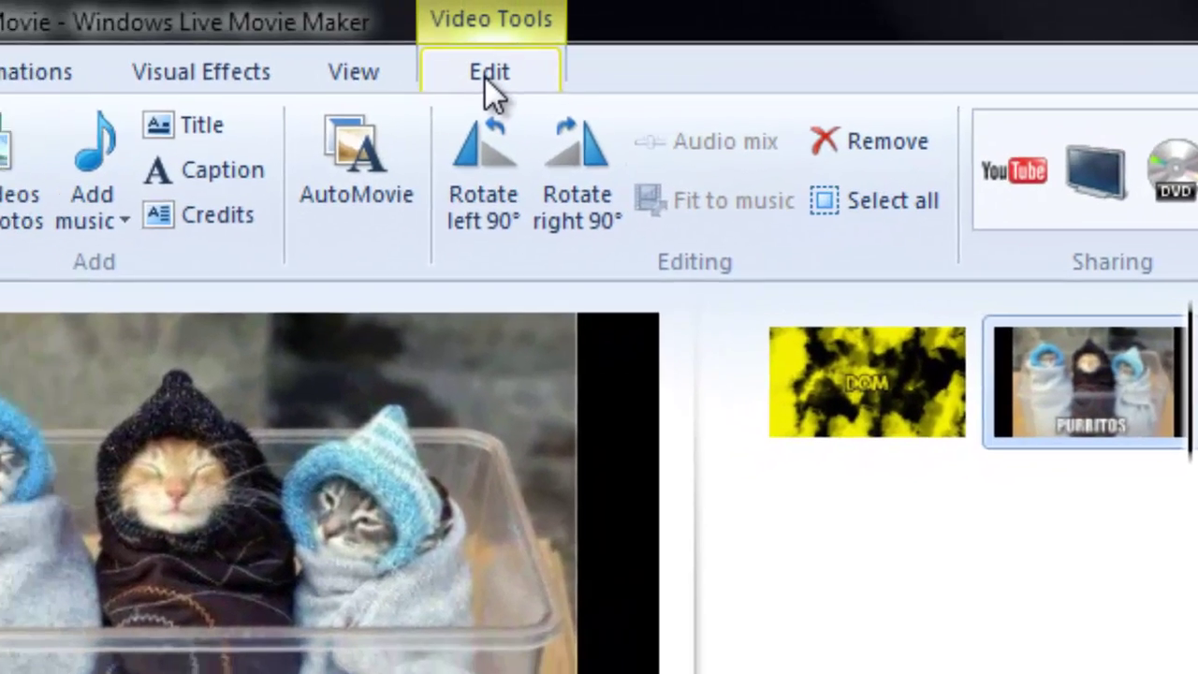
Set the PURRITOS clip's duration to 12.50 seconds.
{"action": "left_click", "coordinate": [464, 47]}
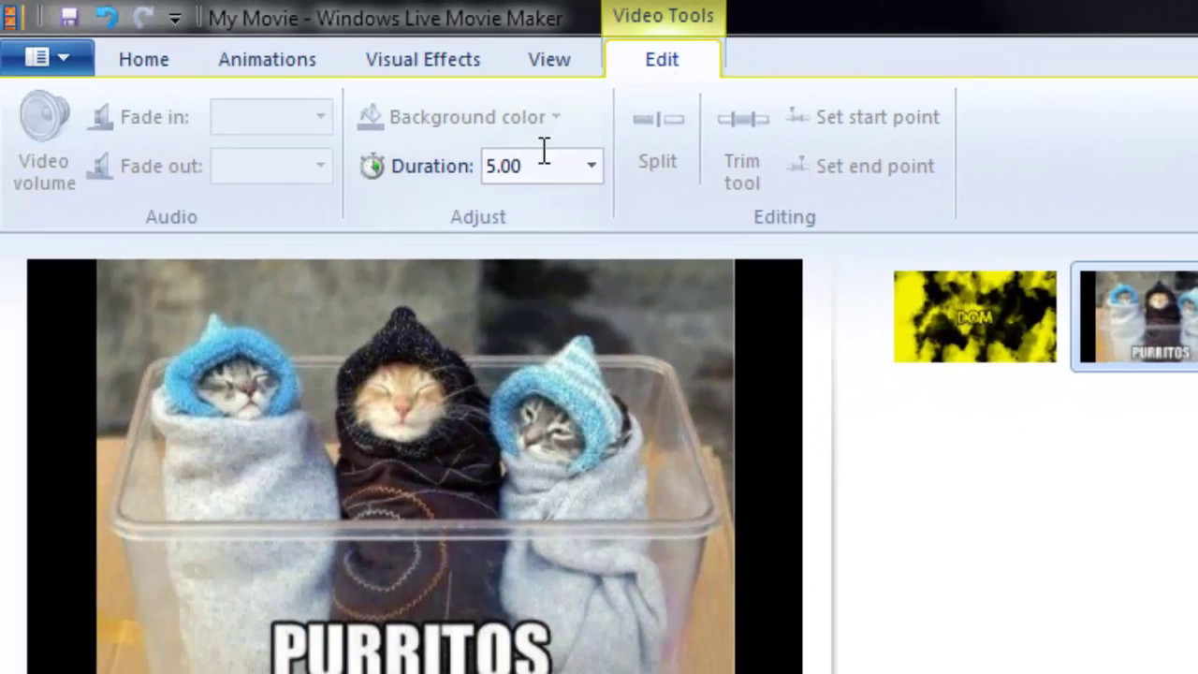
{"action": "left_click", "coordinate": [591, 166]}
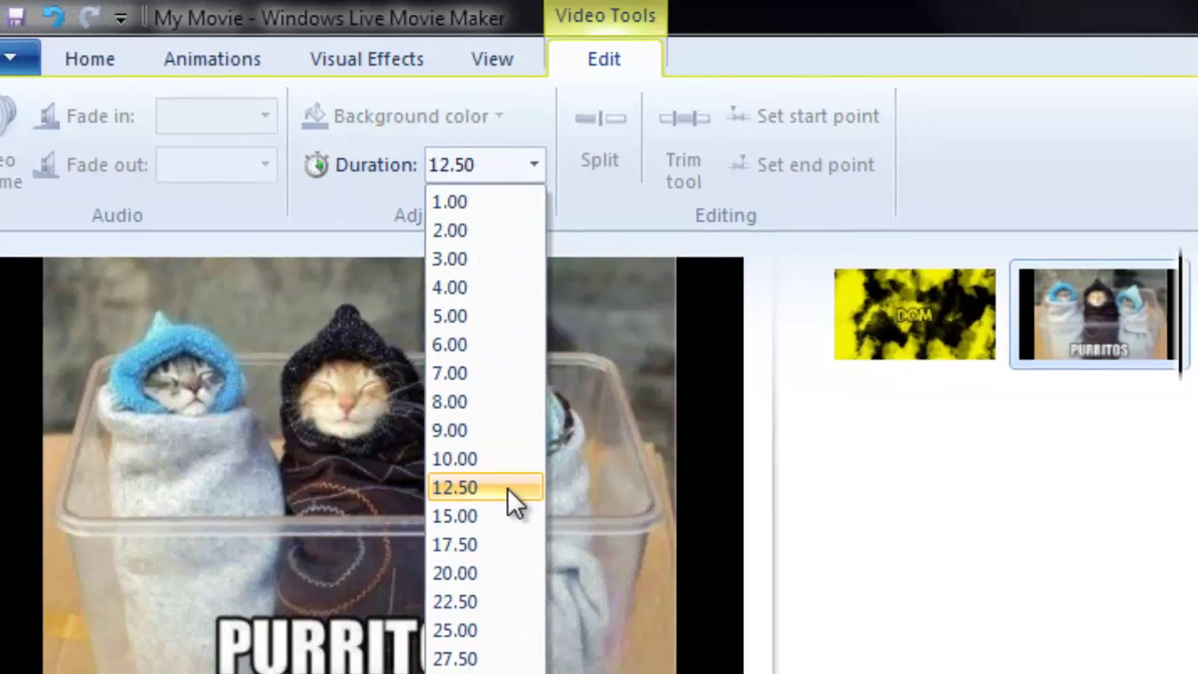
{"action": "left_click", "coordinate": [562, 491]}
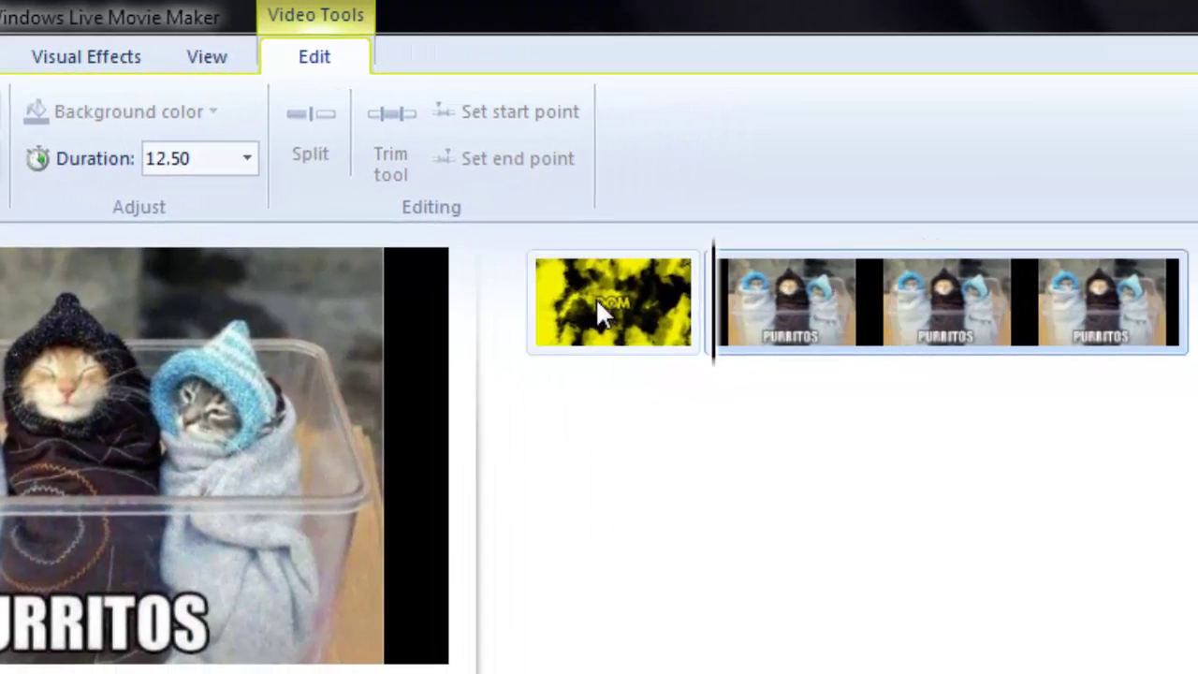
Delete the PURRITOS clip, leaving only the DOM banner.
{"action": "left_click", "coordinate": [596, 304]}
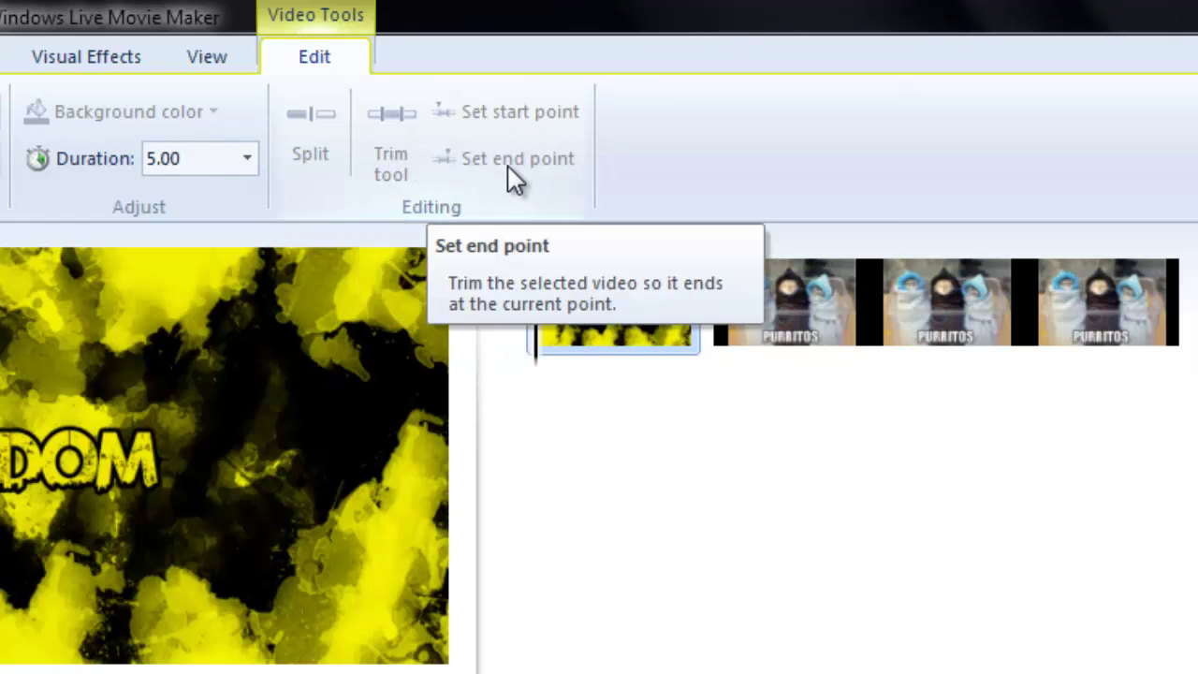
{"action": "left_click", "coordinate": [869, 337]}
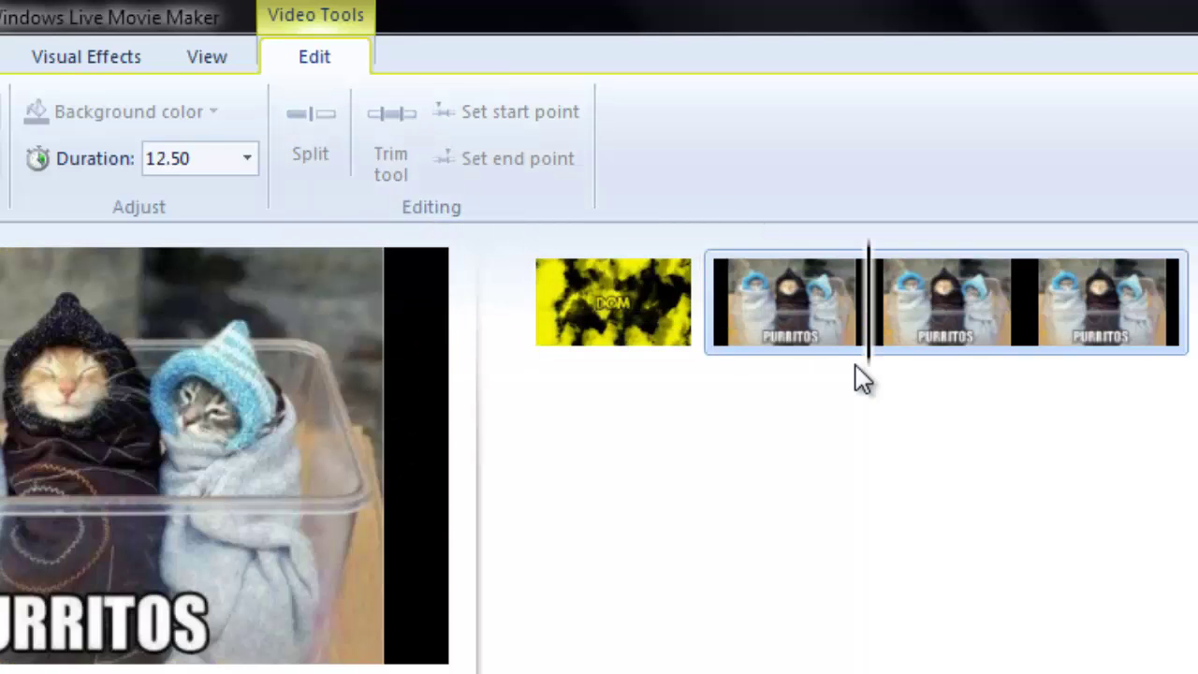
{"action": "key", "text": "Delete"}
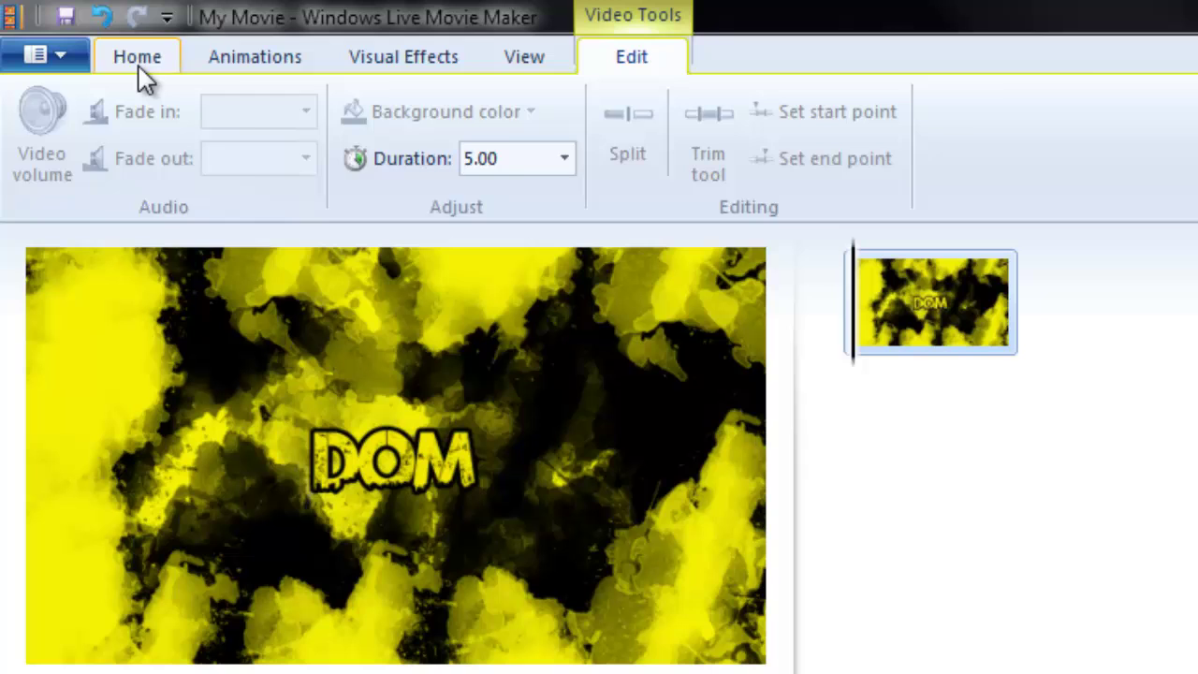
Add the Custom 8 bit intro video from the Videos library and preview it.
{"action": "left_click", "coordinate": [84, 58]}
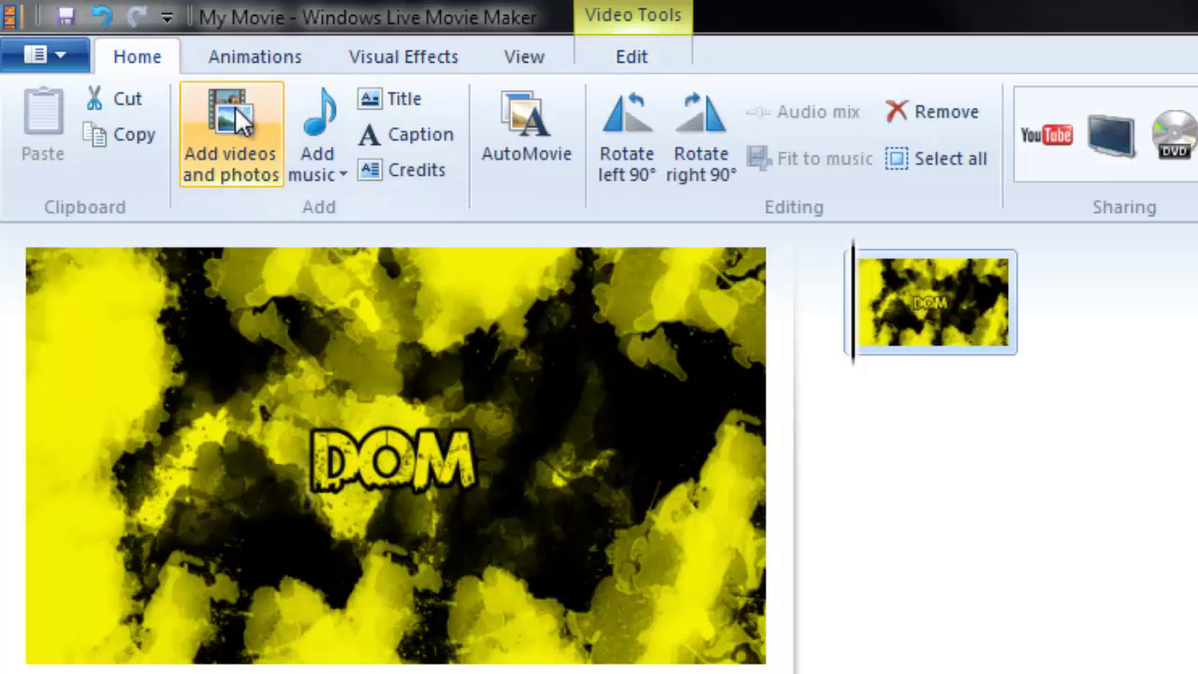
{"action": "left_click", "coordinate": [178, 121]}
{"action": "left_click", "coordinate": [113, 593]}
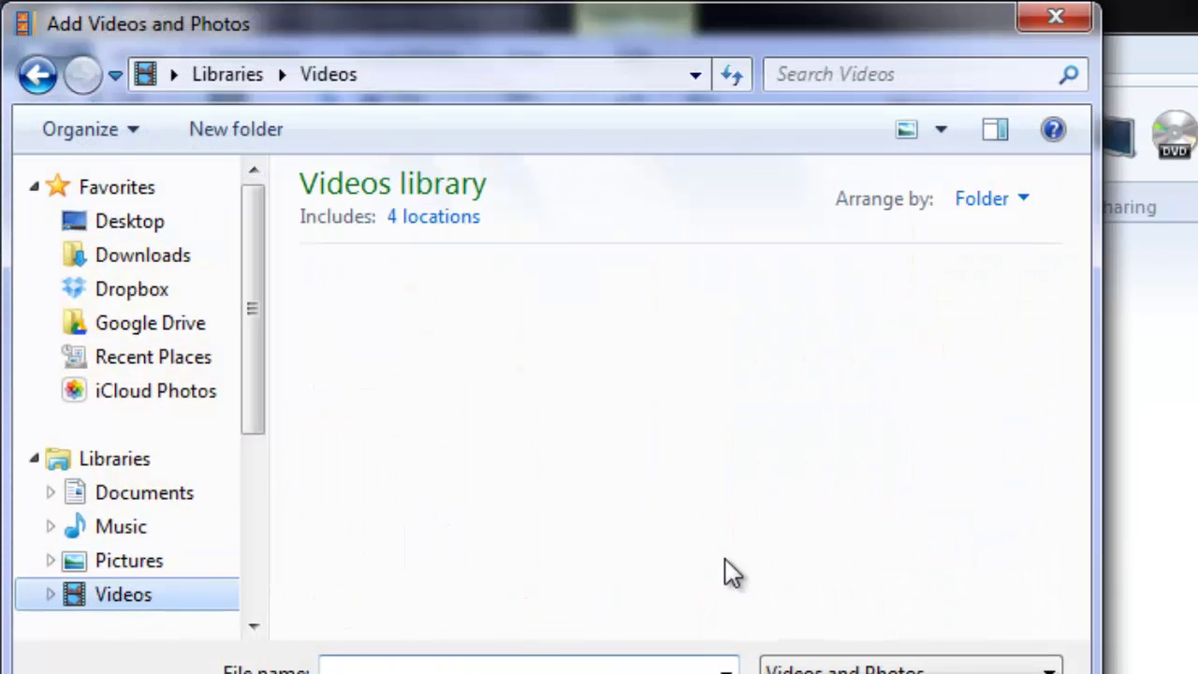
{"action": "left_click_drag", "start_coordinate": [1072, 288], "coordinate": [1075, 317]}
{"action": "double_click", "coordinate": [607, 592]}
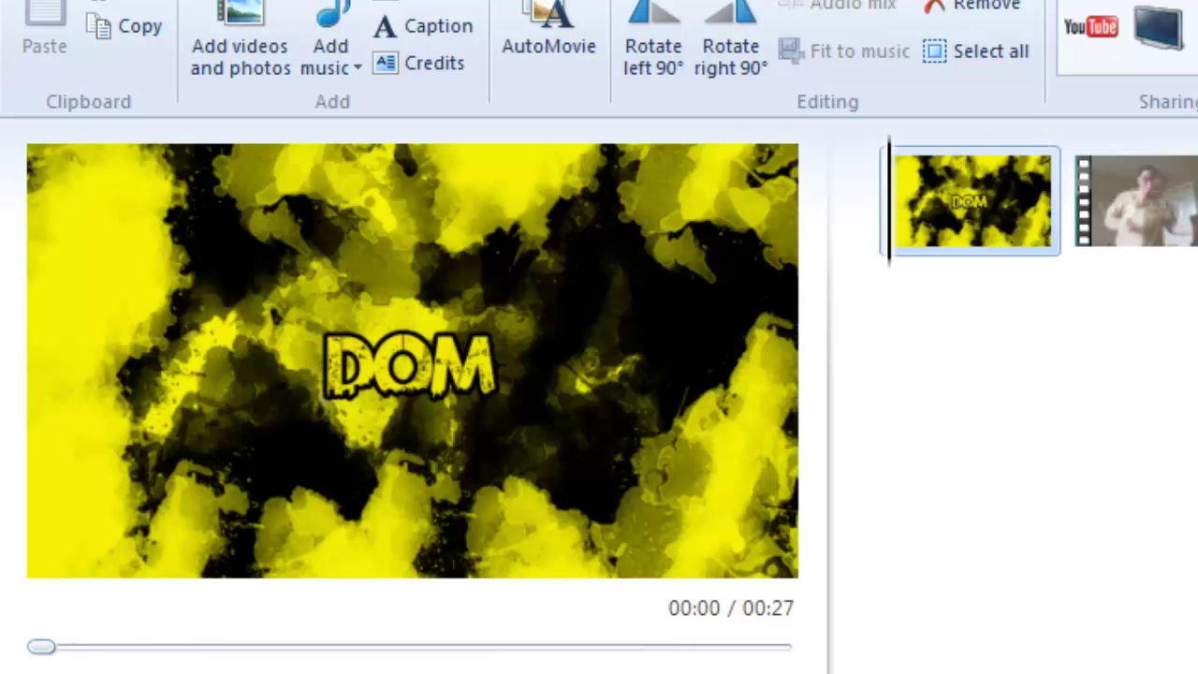
{"action": "left_click_drag", "start_coordinate": [68, 661], "coordinate": [190, 665]}
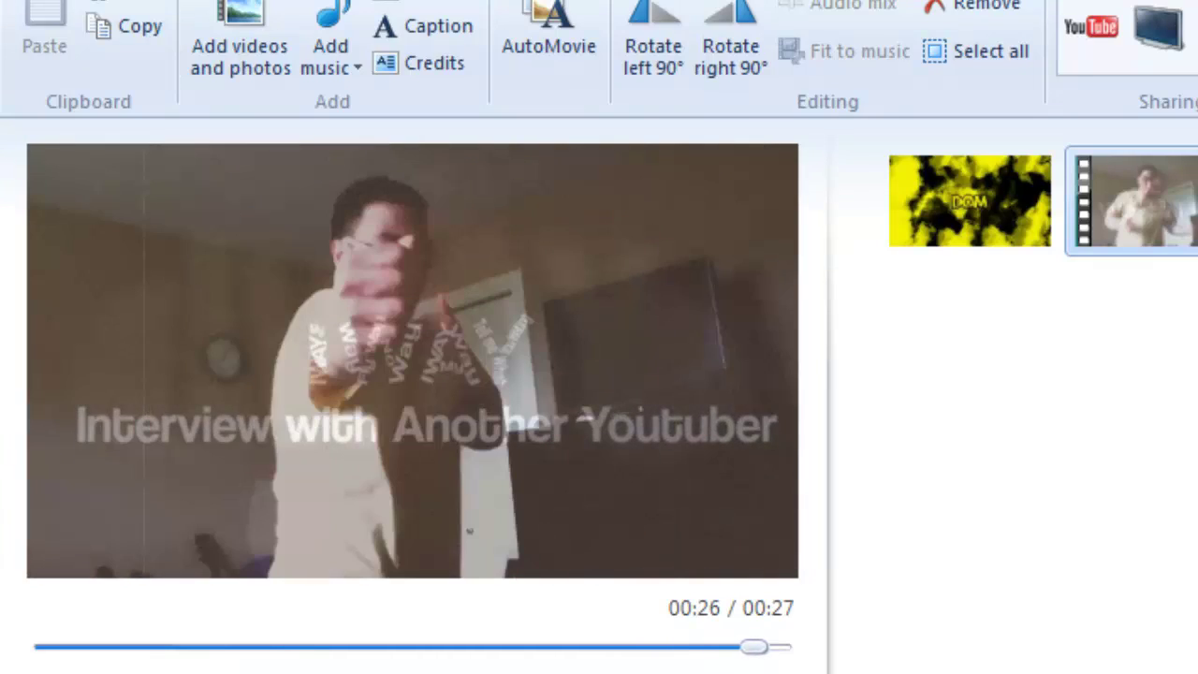
Delete the DOM title clip and split the intro video partway through.
{"action": "left_click", "coordinate": [976, 227]}
{"action": "key", "text": "Delete"}
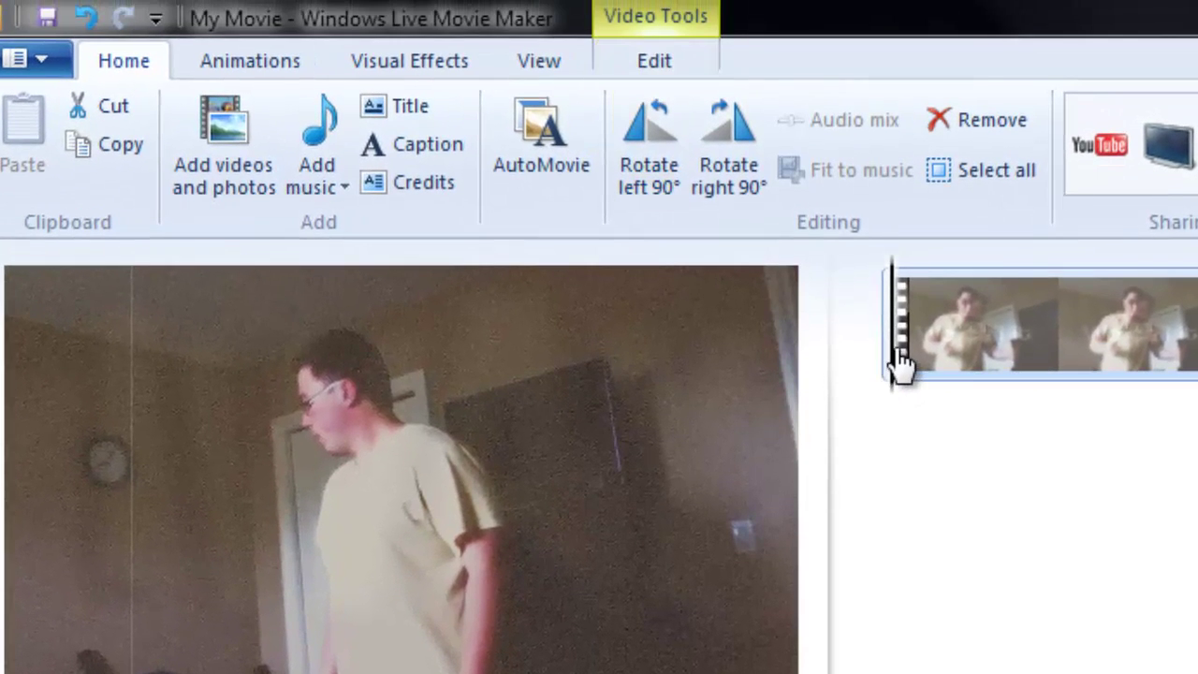
{"action": "left_click_drag", "start_coordinate": [900, 360], "coordinate": [1023, 370]}
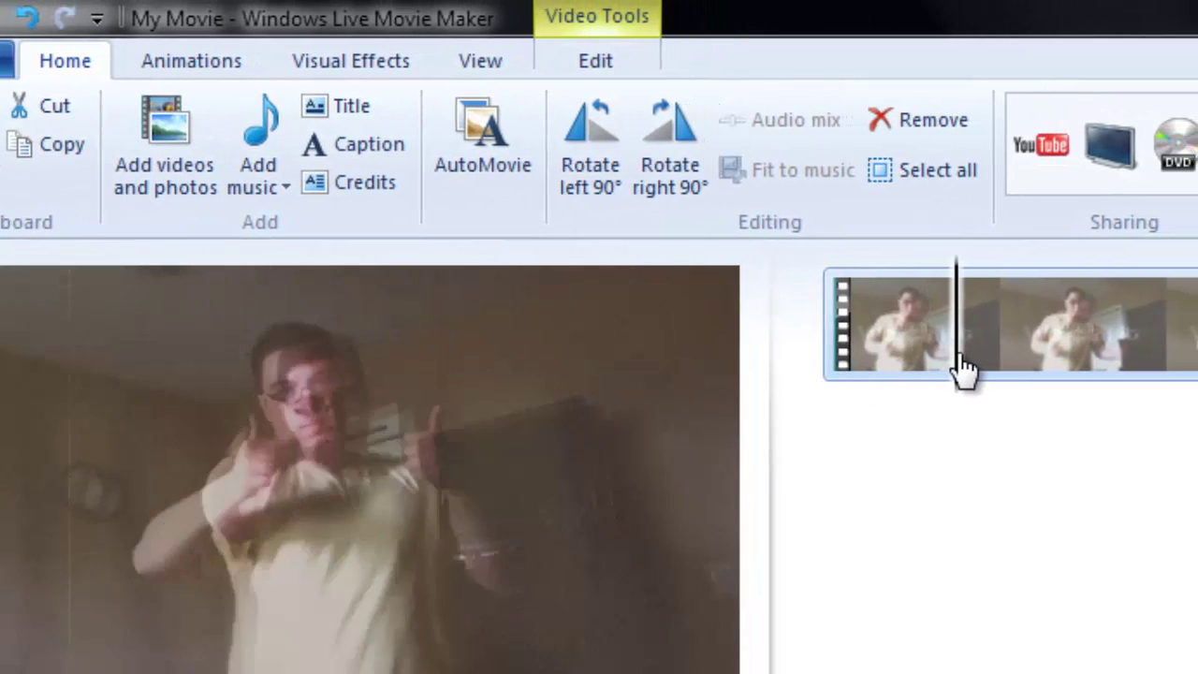
{"action": "left_click", "coordinate": [617, 58]}
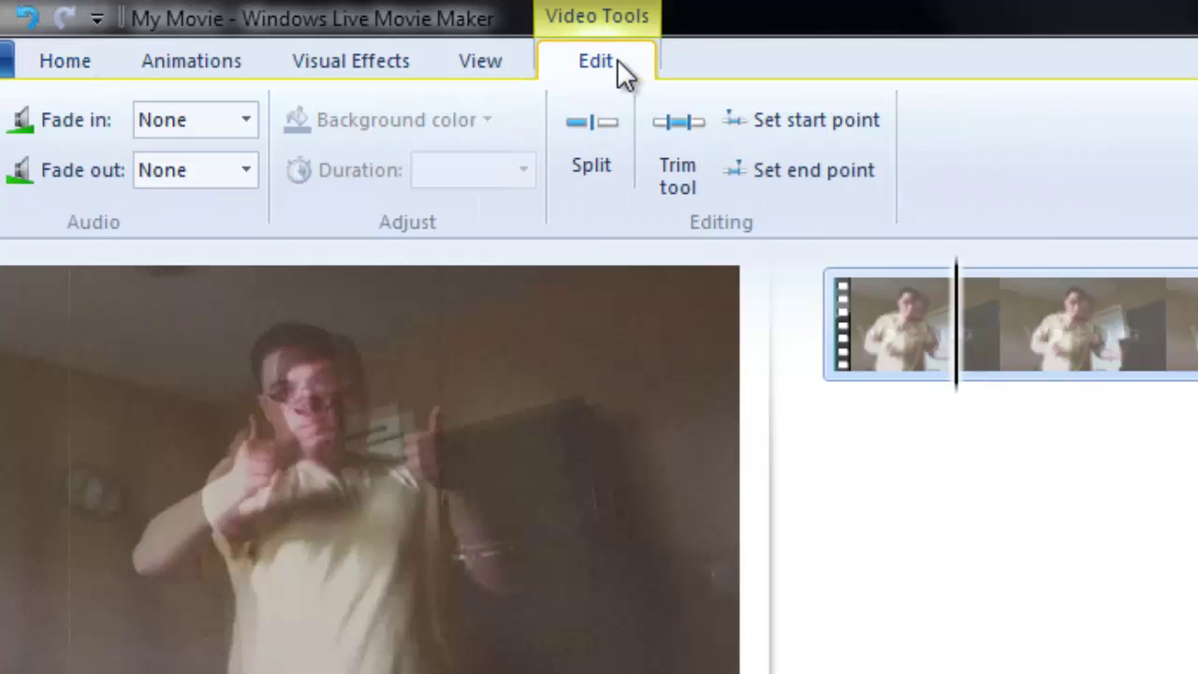
{"action": "left_click", "coordinate": [598, 154]}
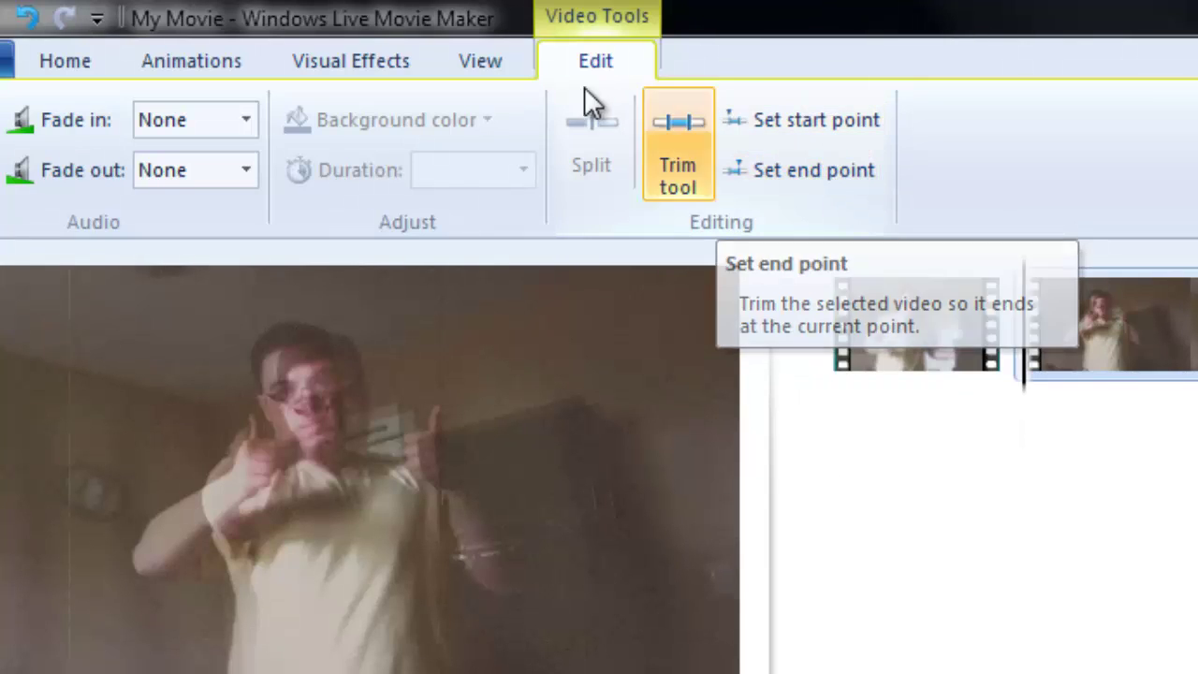
Give the video's audio a slow fade-in and a fast fade-out.
{"action": "left_click", "coordinate": [245, 120]}
{"action": "left_click", "coordinate": [225, 185]}
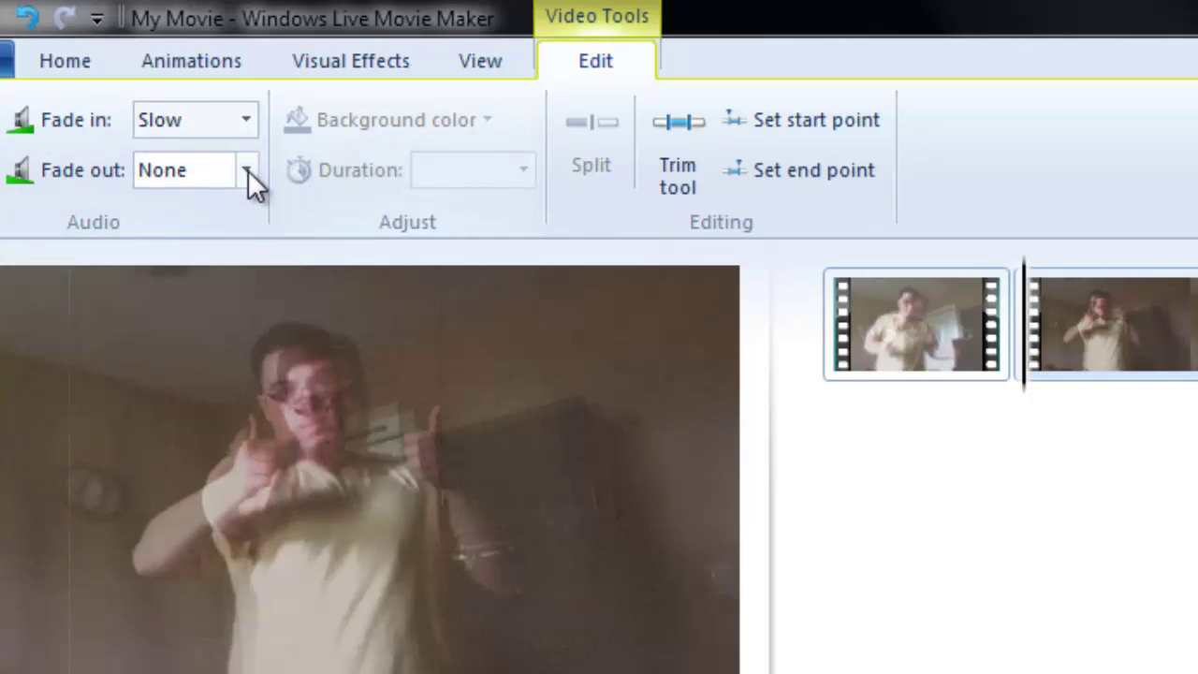
{"action": "left_click", "coordinate": [248, 169]}
{"action": "left_click", "coordinate": [251, 293]}
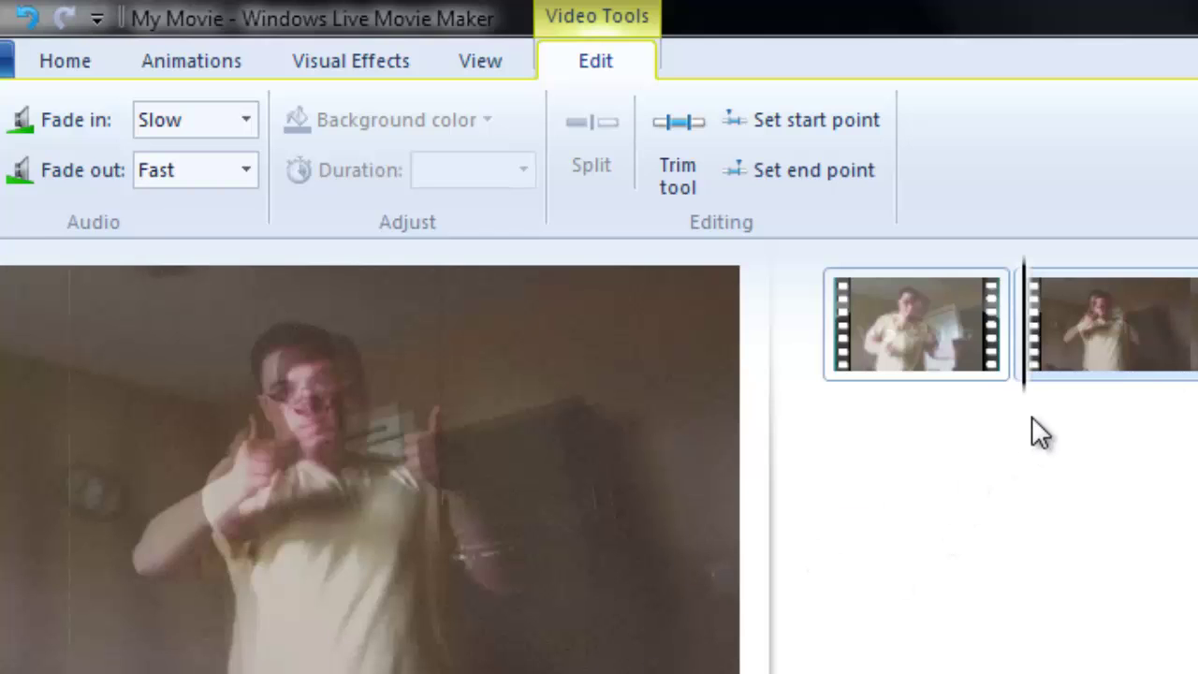
Delete the second part of the split video.
{"action": "left_click_drag", "start_coordinate": [998, 377], "coordinate": [1181, 379]}
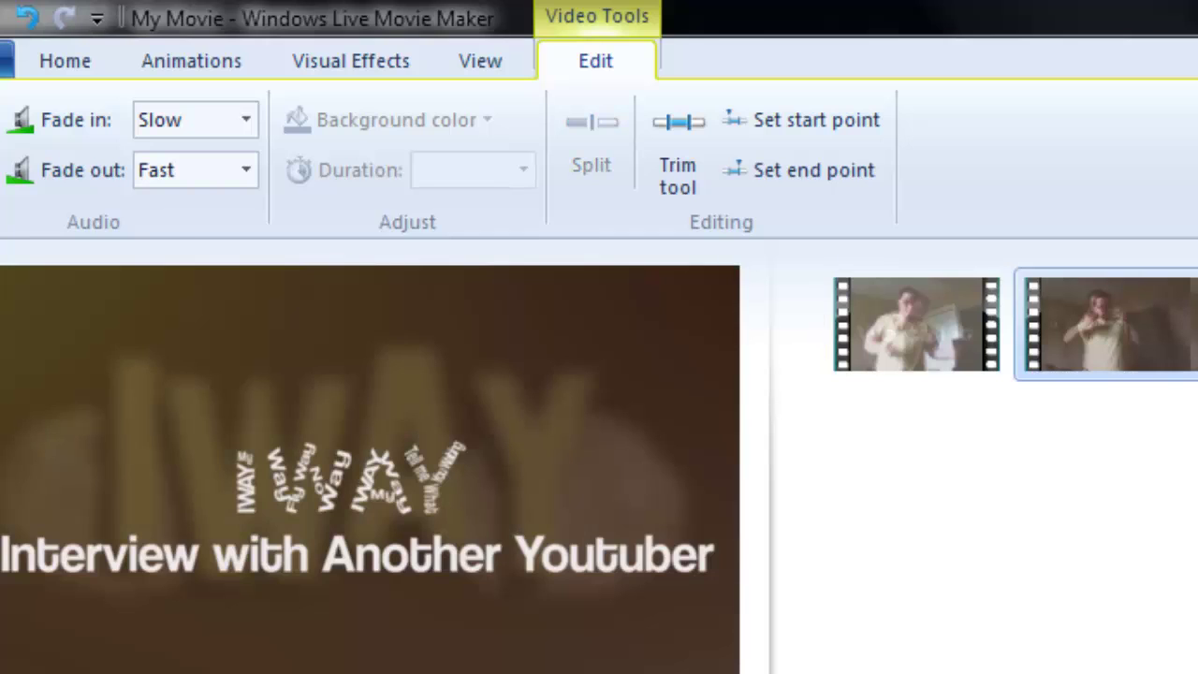
{"action": "left_click_drag", "start_coordinate": [1113, 347], "coordinate": [1011, 343]}
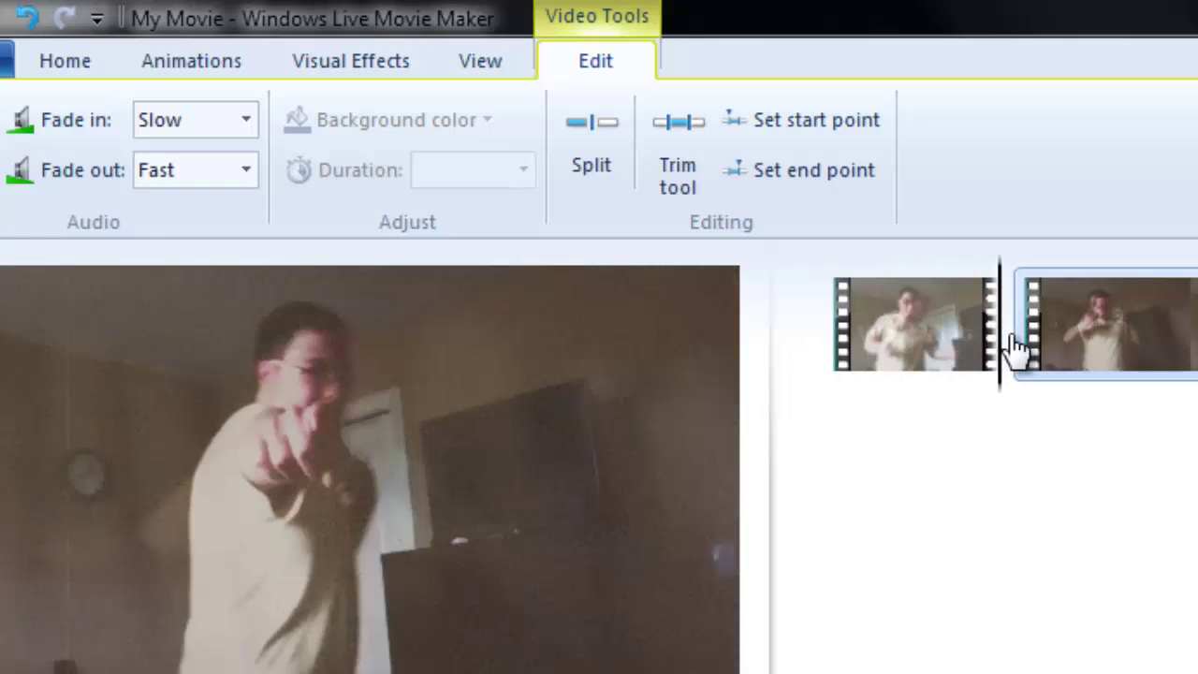
{"action": "left_click", "coordinate": [1140, 345]}
{"action": "key", "text": "Delete"}
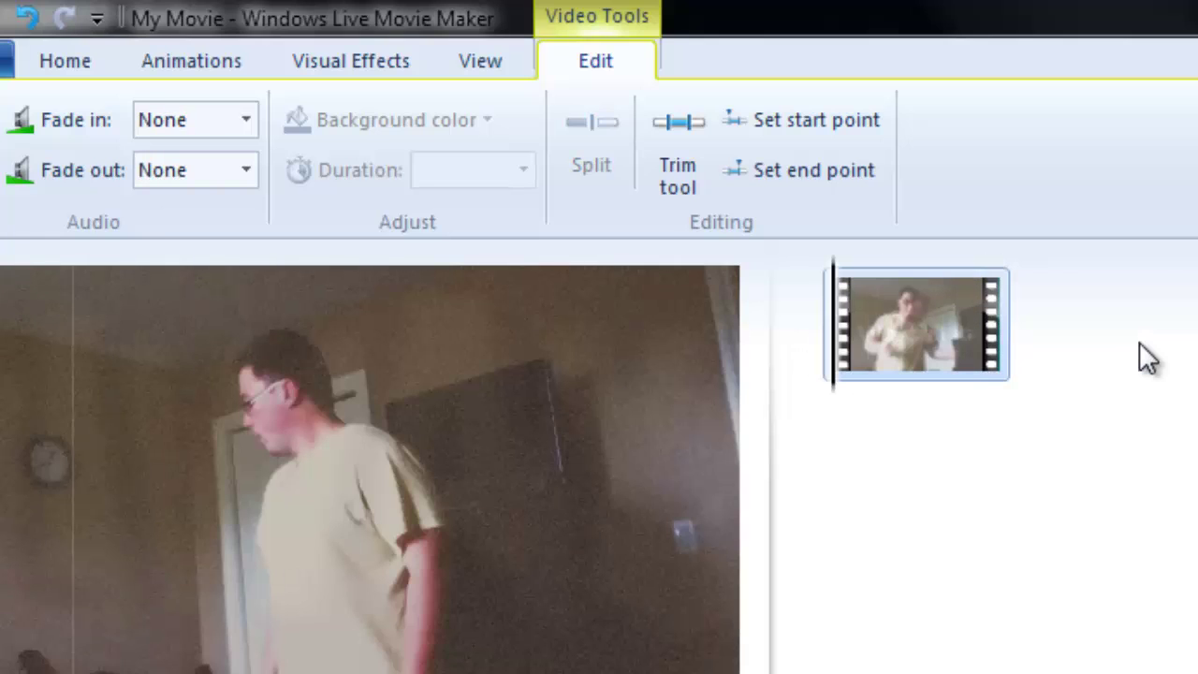
Undo the deletion, fades and split with Ctrl+Z, then play the preview from the start.
{"action": "left_click_drag", "start_coordinate": [843, 356], "coordinate": [1024, 364]}
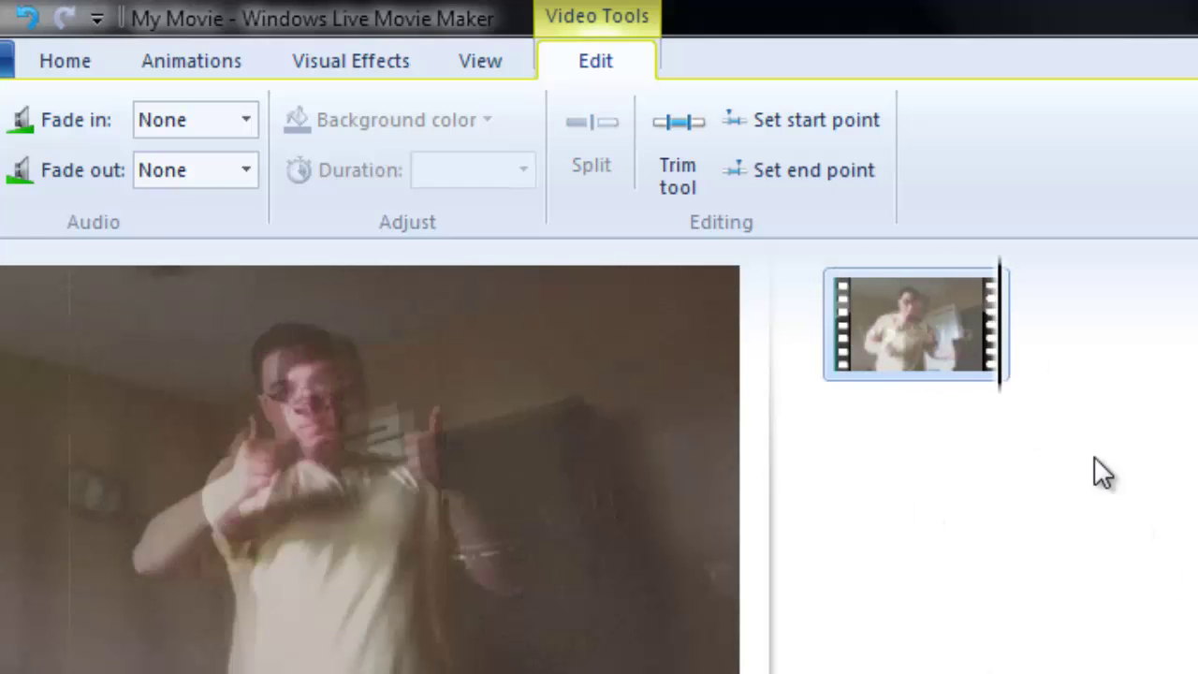
{"action": "left_click_drag", "start_coordinate": [1006, 342], "coordinate": [821, 331]}
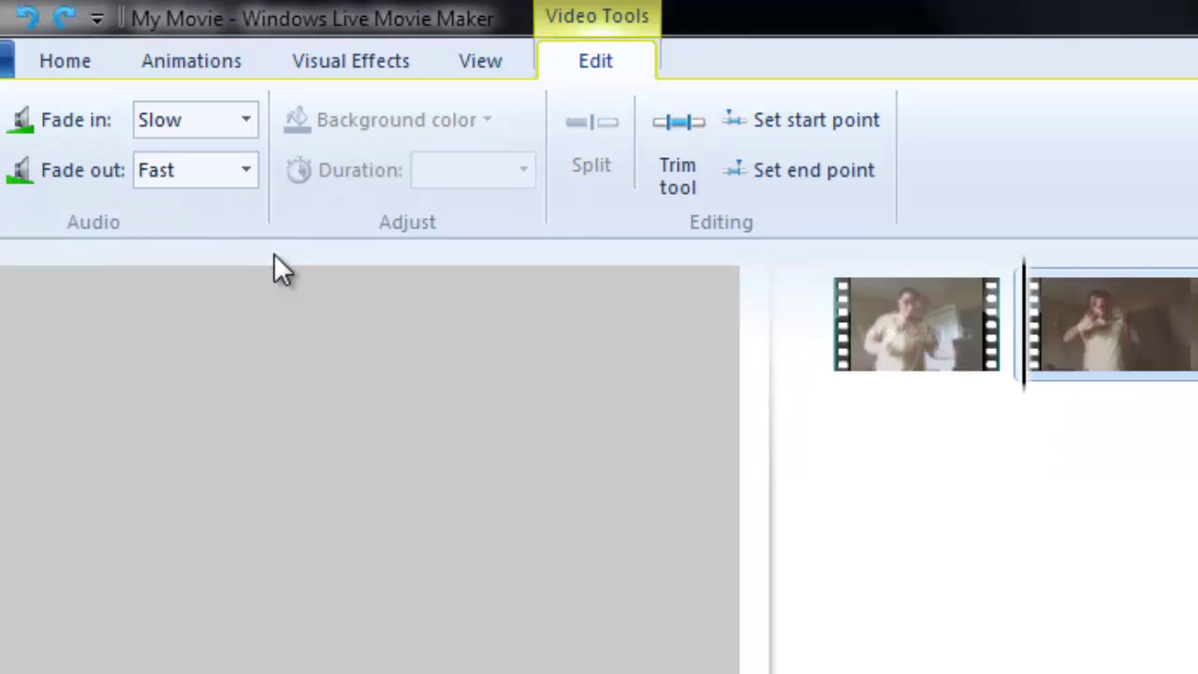
{"action": "key", "text": "ctrl+z"}
{"action": "key", "text": "ctrl+z"}
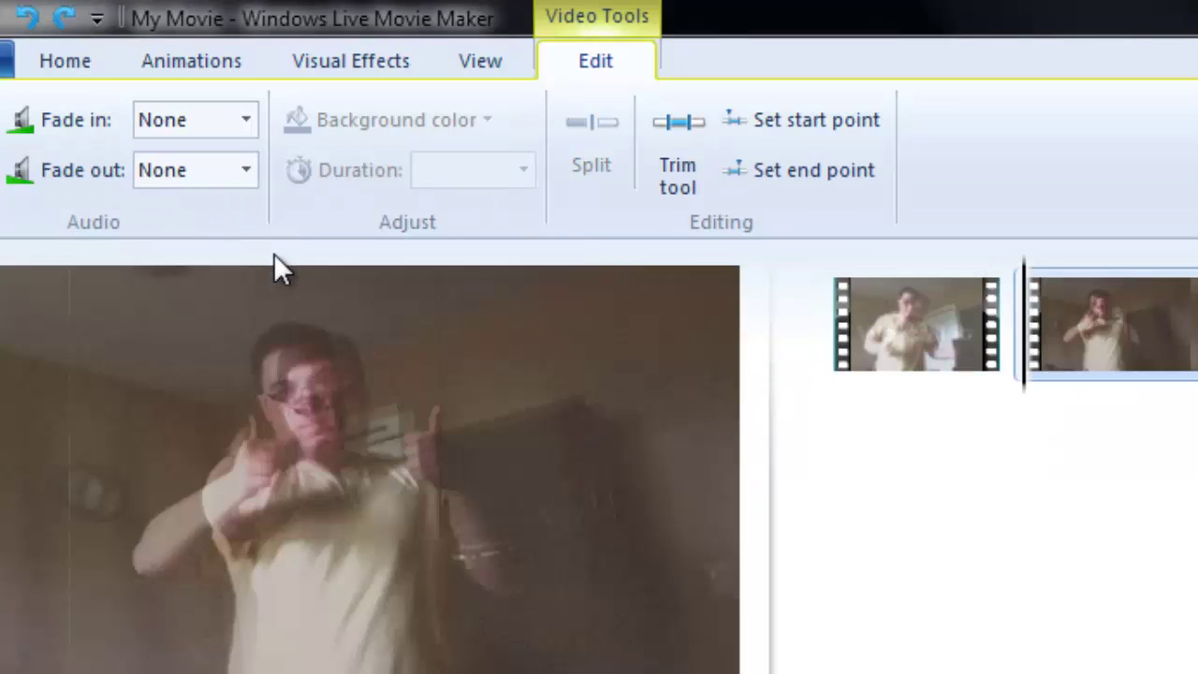
{"action": "key", "text": "ctrl+z"}
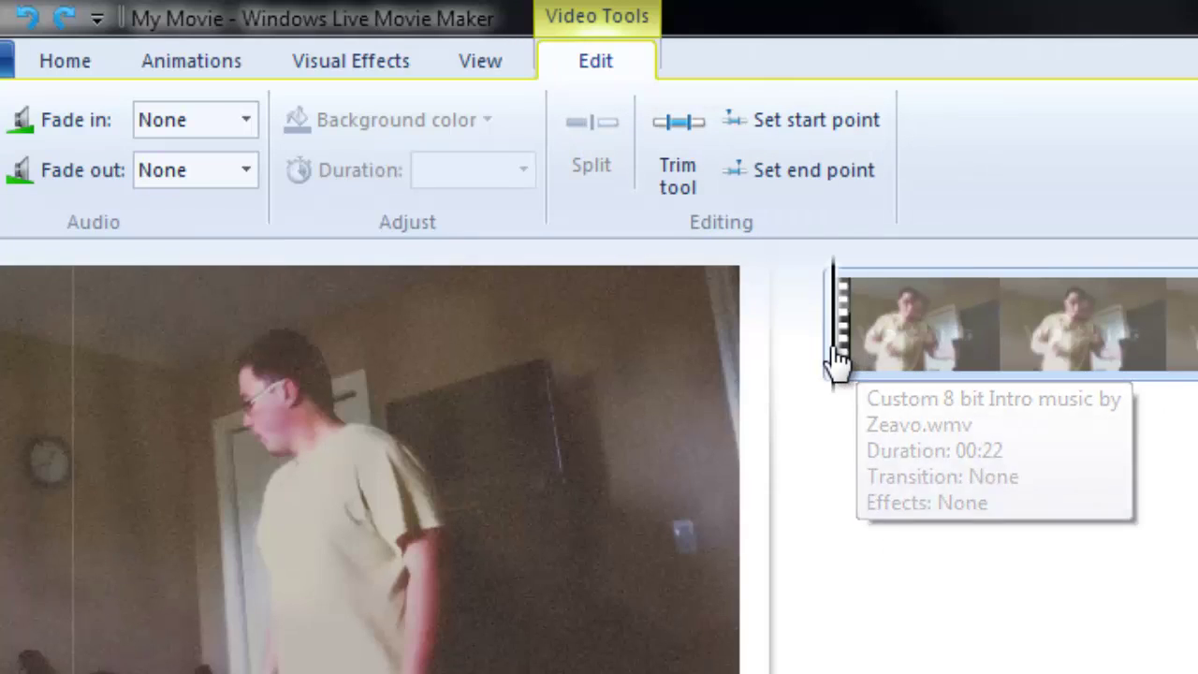
{"action": "key", "text": "space"}
{"action": "left_click", "coordinate": [794, 383]}
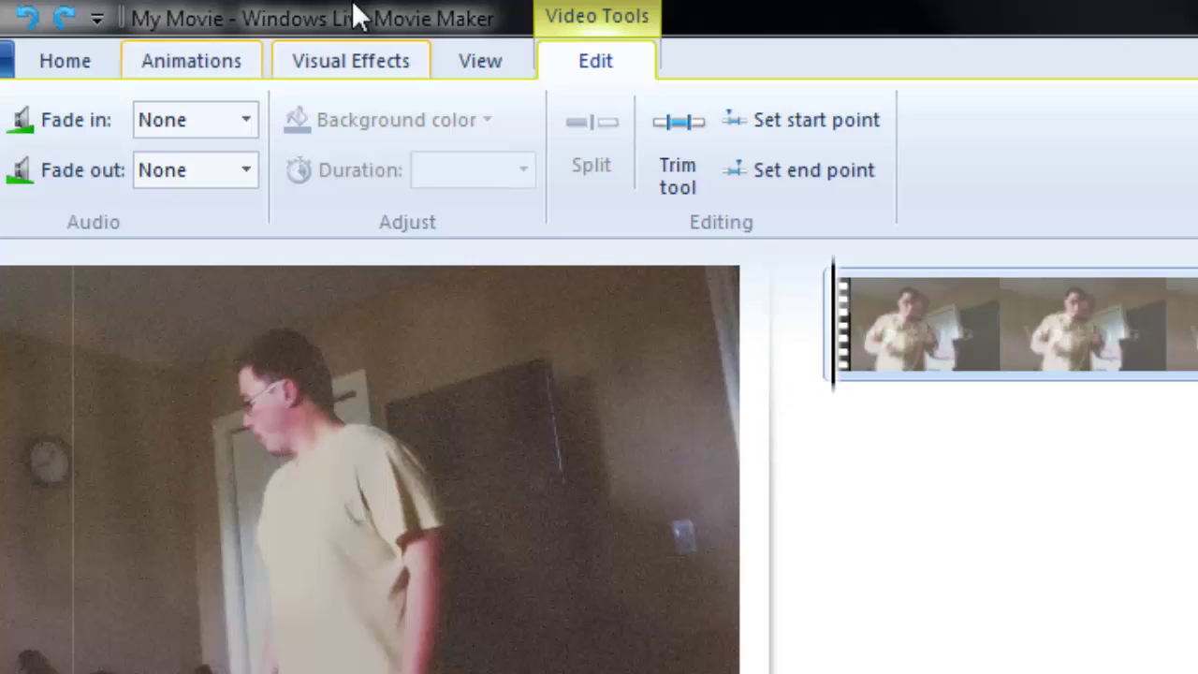
Replace the intro video with the banana-split, cats in blankets, clouds, crystalmeth and dragob photos.
{"action": "left_click", "coordinate": [1038, 324]}
{"action": "key", "text": "Delete"}
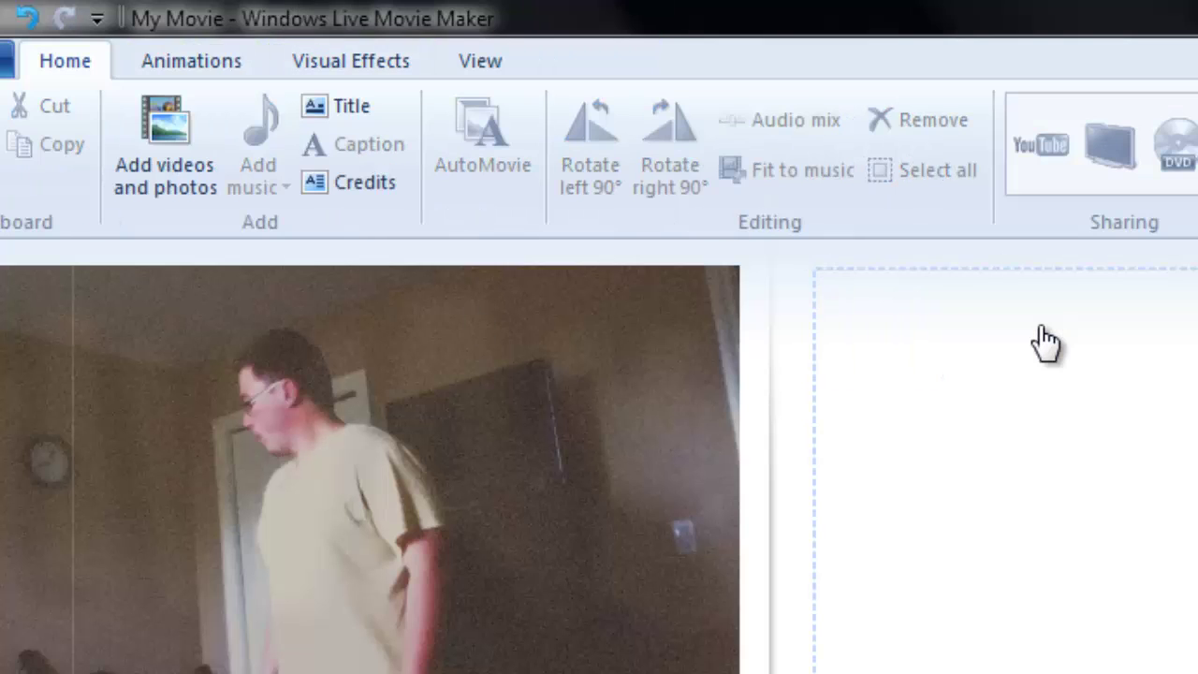
{"action": "left_click", "coordinate": [203, 178]}
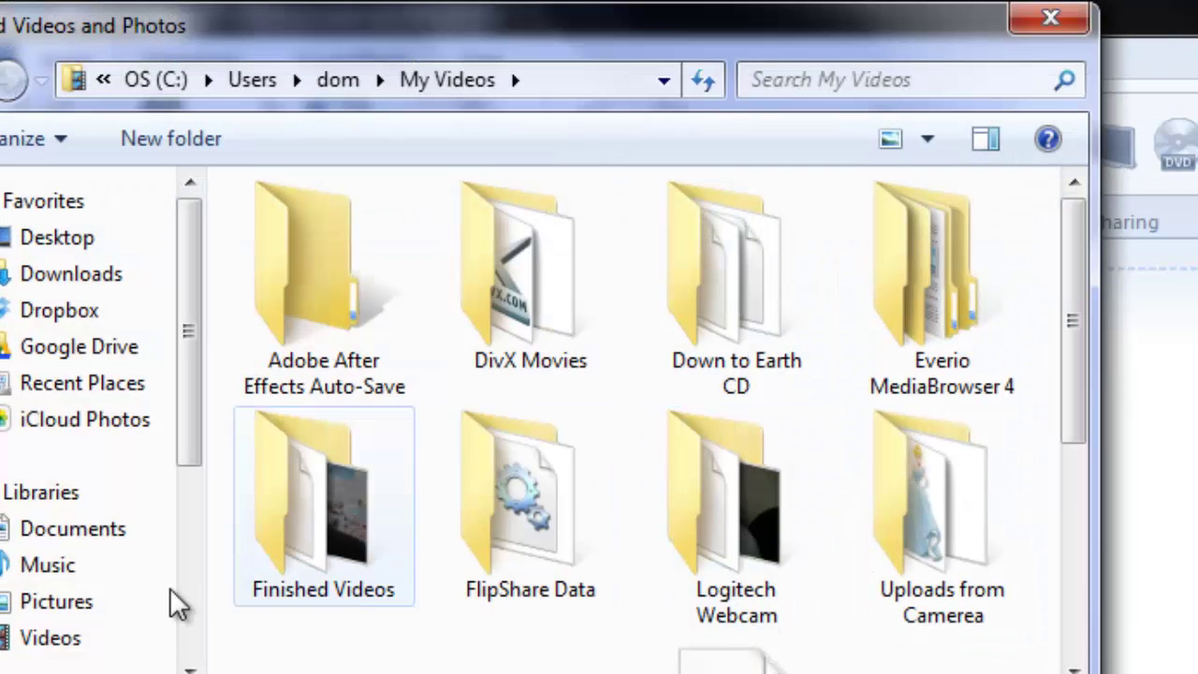
{"action": "left_click", "coordinate": [88, 603]}
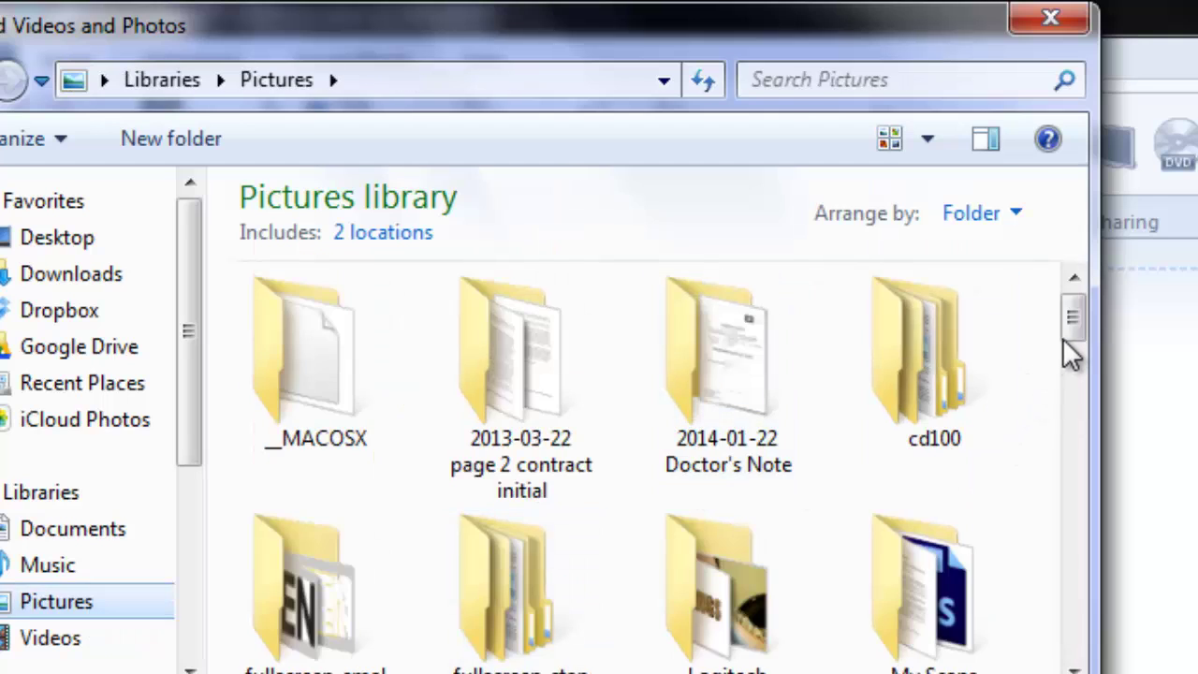
{"action": "left_click_drag", "start_coordinate": [1070, 347], "coordinate": [1073, 433]}
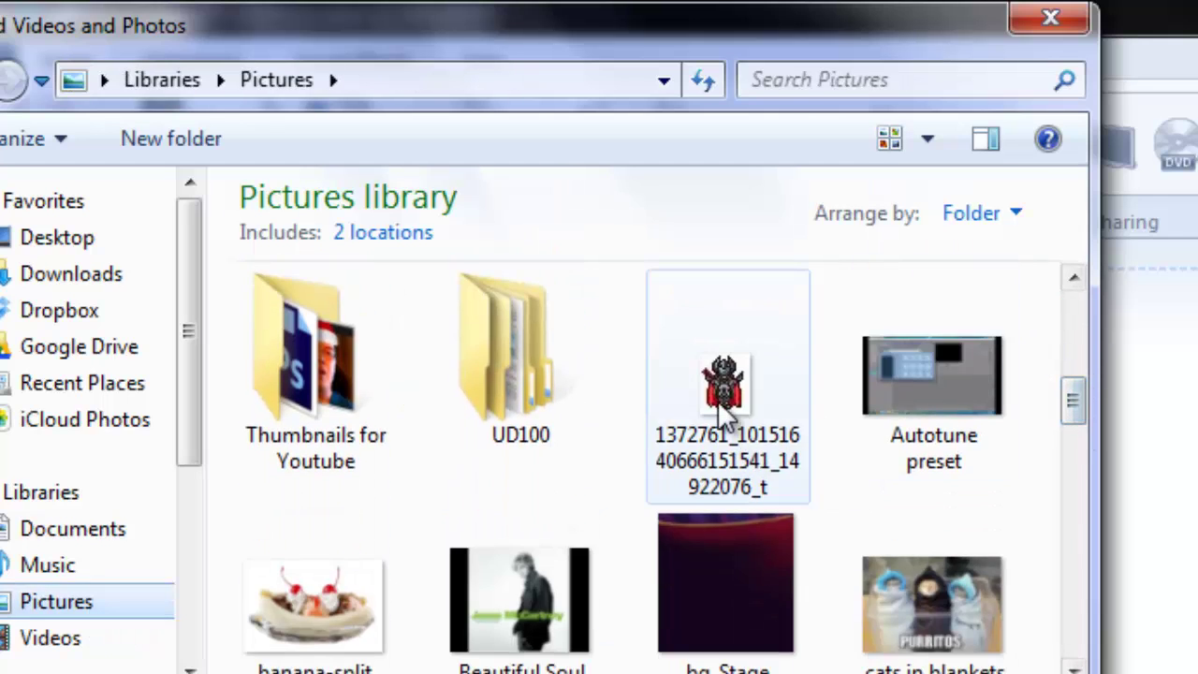
{"action": "left_click", "coordinate": [940, 629]}
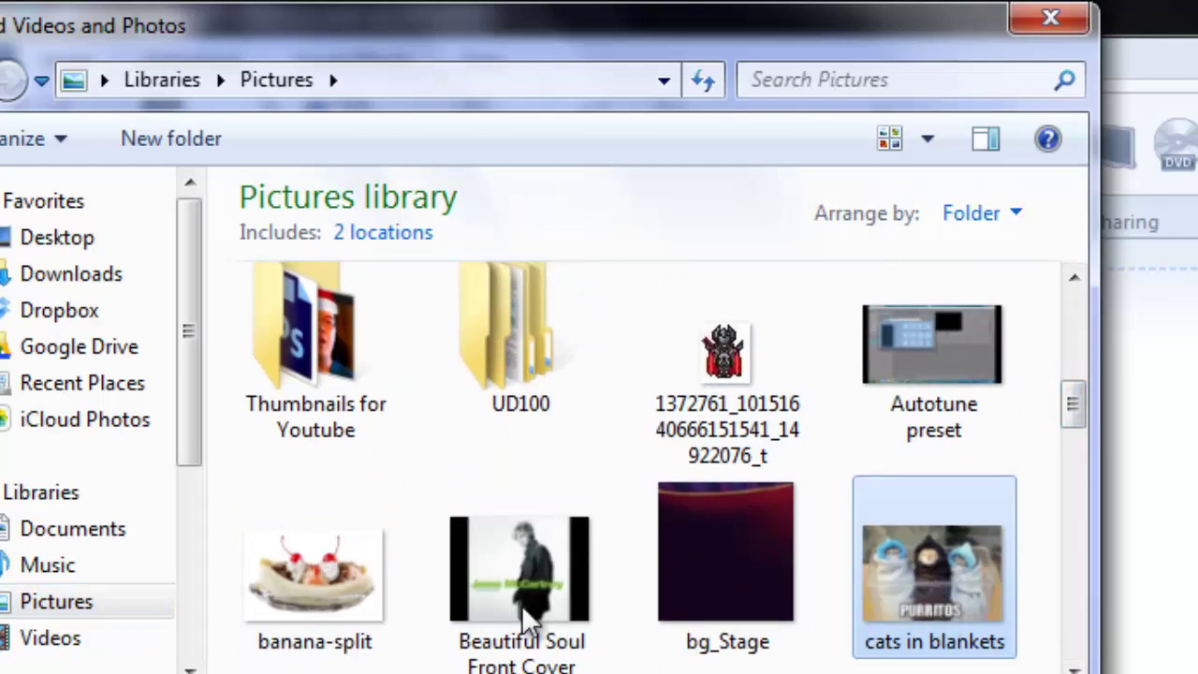
{"action": "left_click", "coordinate": [287, 587], "text": "ctrl"}
{"action": "left_click_drag", "start_coordinate": [1075, 419], "coordinate": [1074, 468]}
{"action": "left_click", "coordinate": [727, 374], "text": "ctrl"}
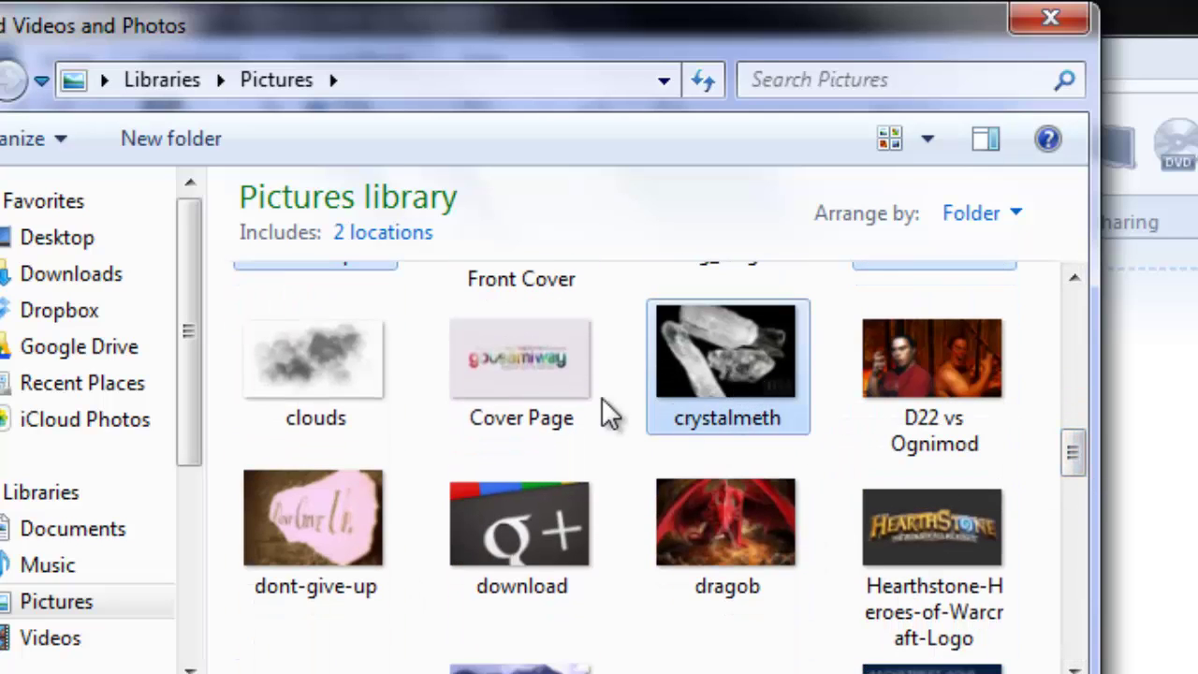
{"action": "left_click", "coordinate": [343, 380], "text": "ctrl"}
{"action": "left_click", "coordinate": [729, 541], "text": "ctrl"}
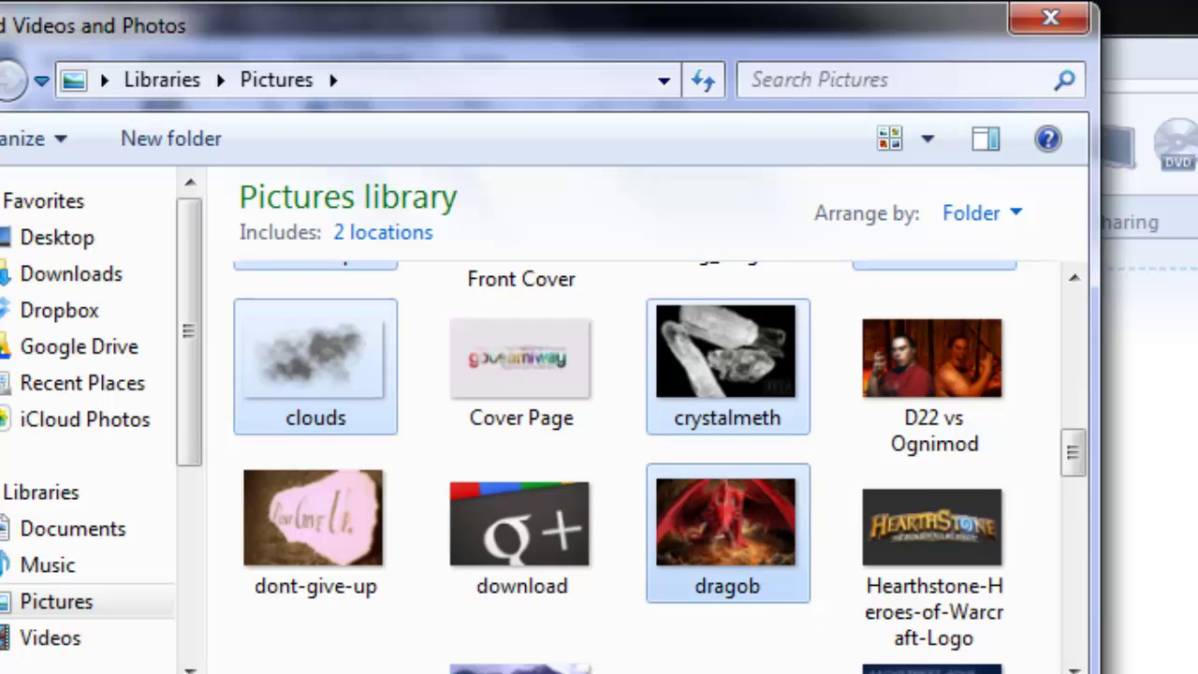
{"action": "key", "text": "Return"}
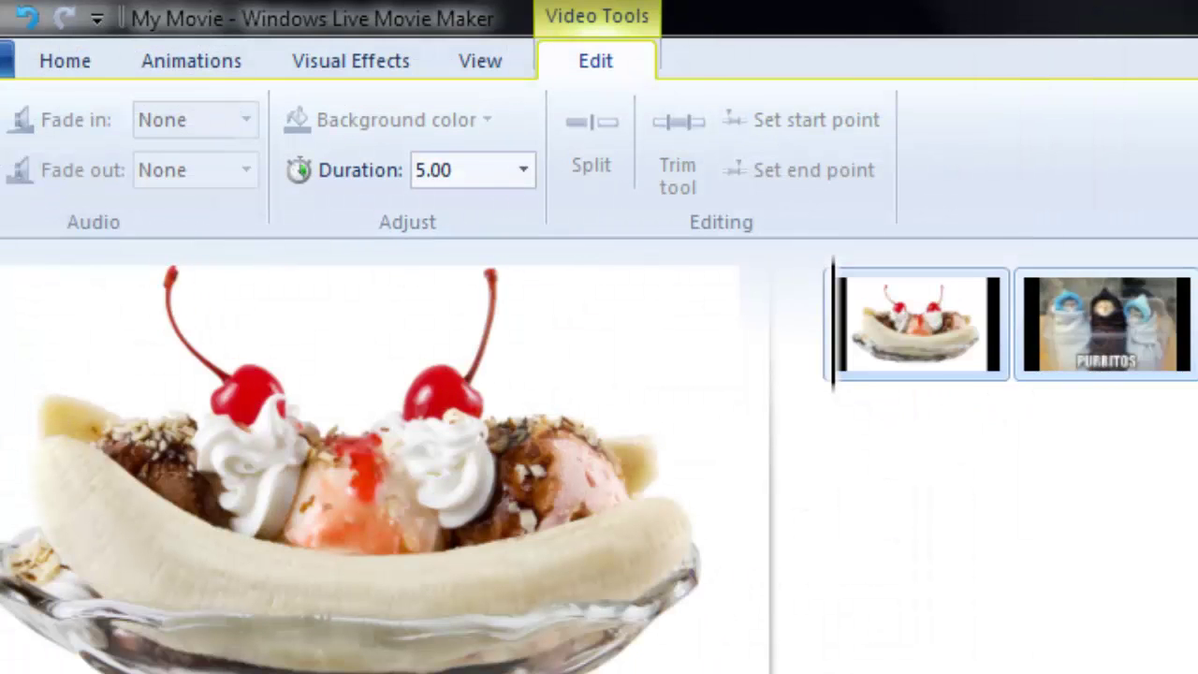
Set the banana split clip's duration to 1.00 second.
{"action": "left_click", "coordinate": [837, 323]}
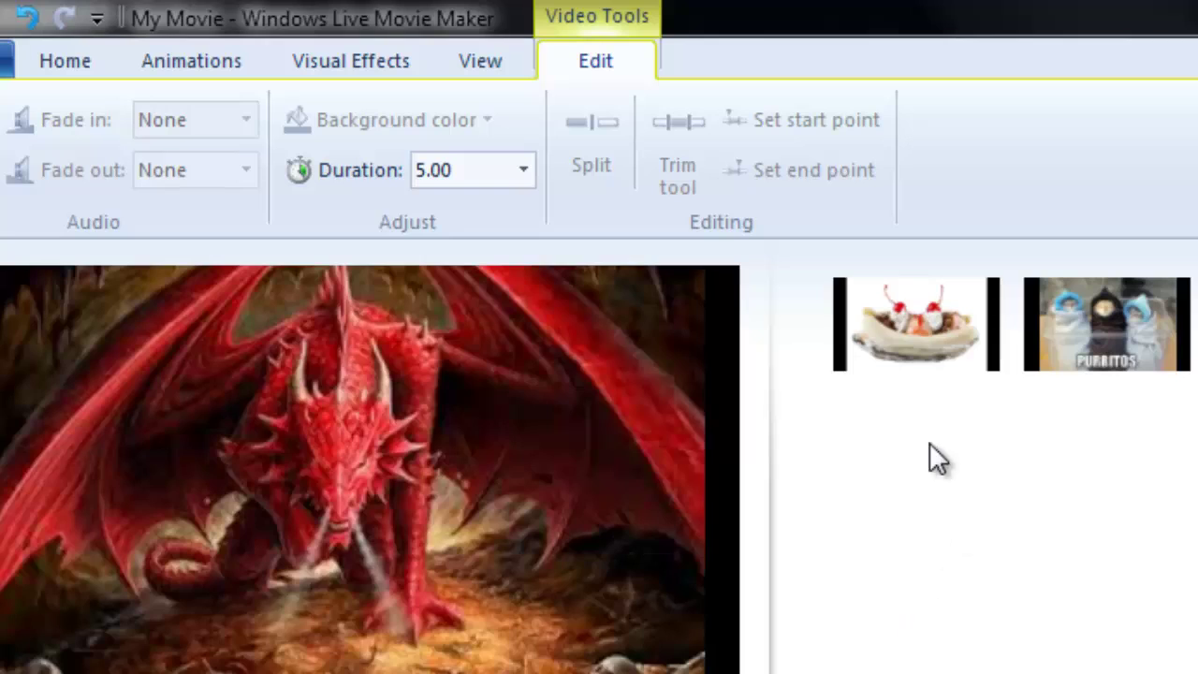
{"action": "left_click", "coordinate": [917, 334]}
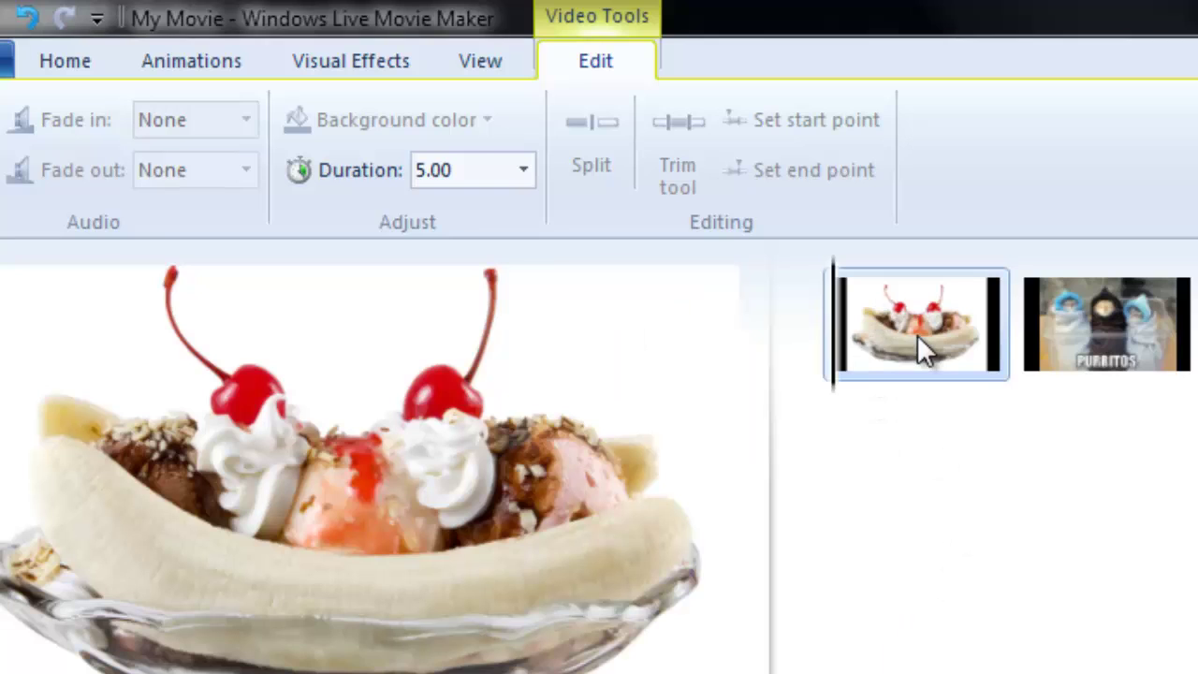
{"action": "right_click", "coordinate": [917, 335]}
{"action": "left_click", "coordinate": [853, 331]}
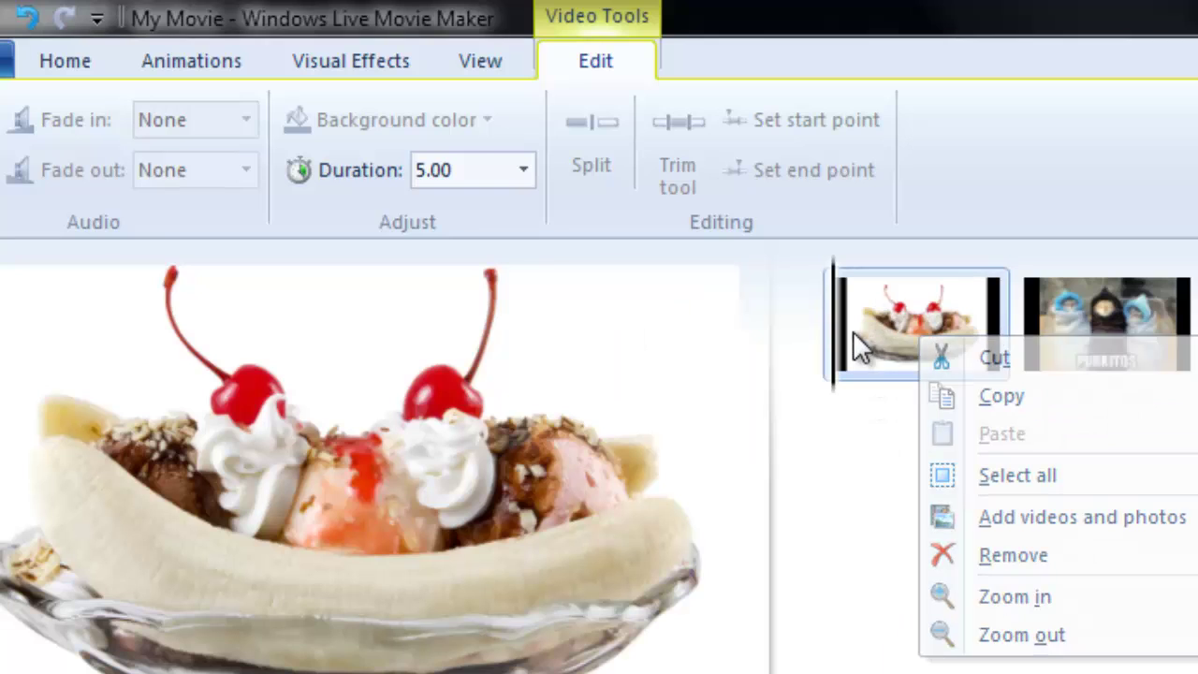
{"action": "left_click", "coordinate": [524, 170]}
{"action": "left_click", "coordinate": [487, 532]}
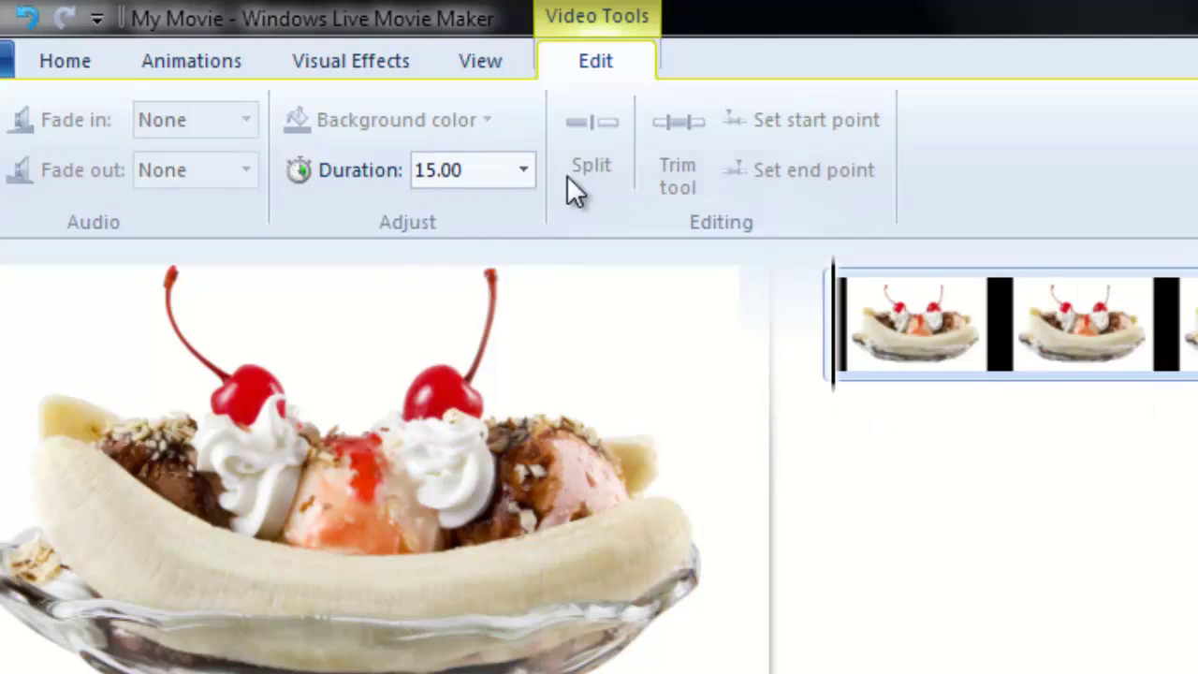
{"action": "left_click", "coordinate": [517, 173]}
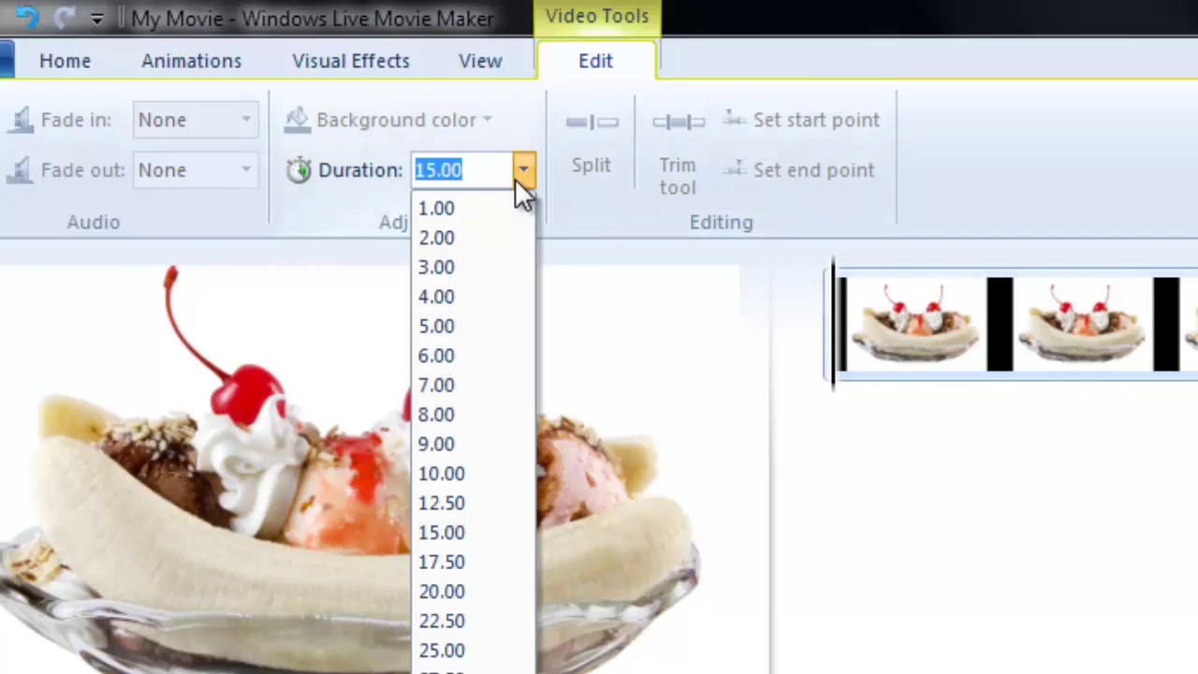
{"action": "left_click", "coordinate": [494, 210]}
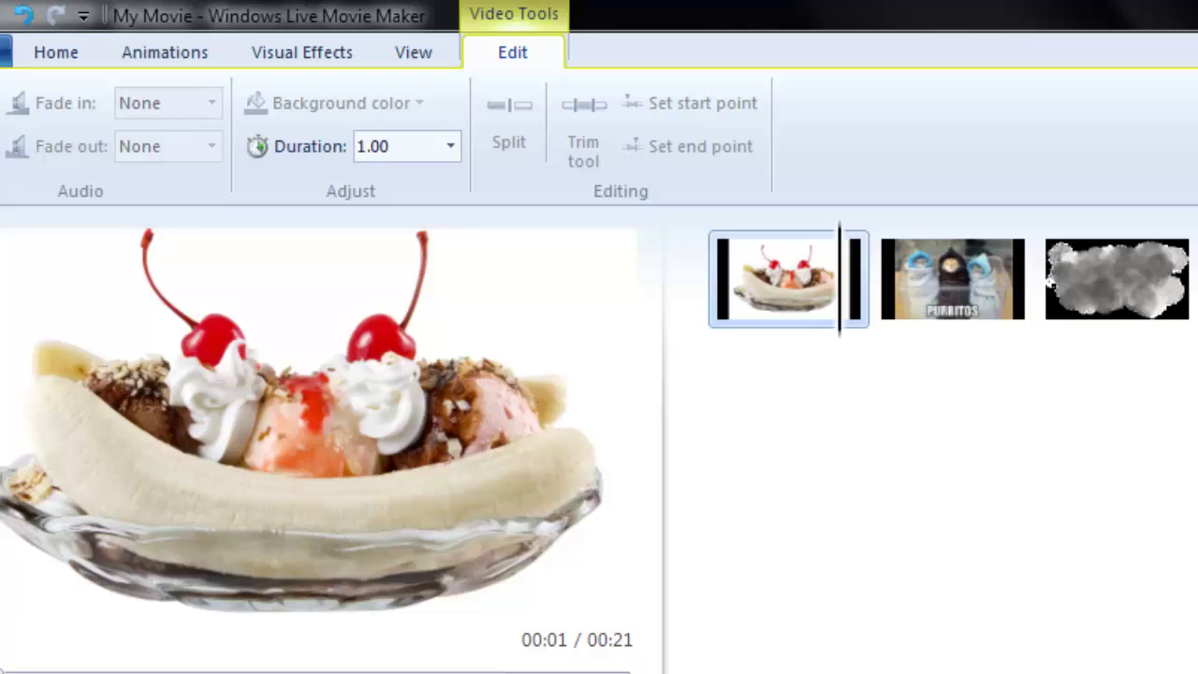
Set durations for Purritos (2 s), clouds (12.50 s) and crystals (1 s).
{"action": "left_click", "coordinate": [894, 281]}
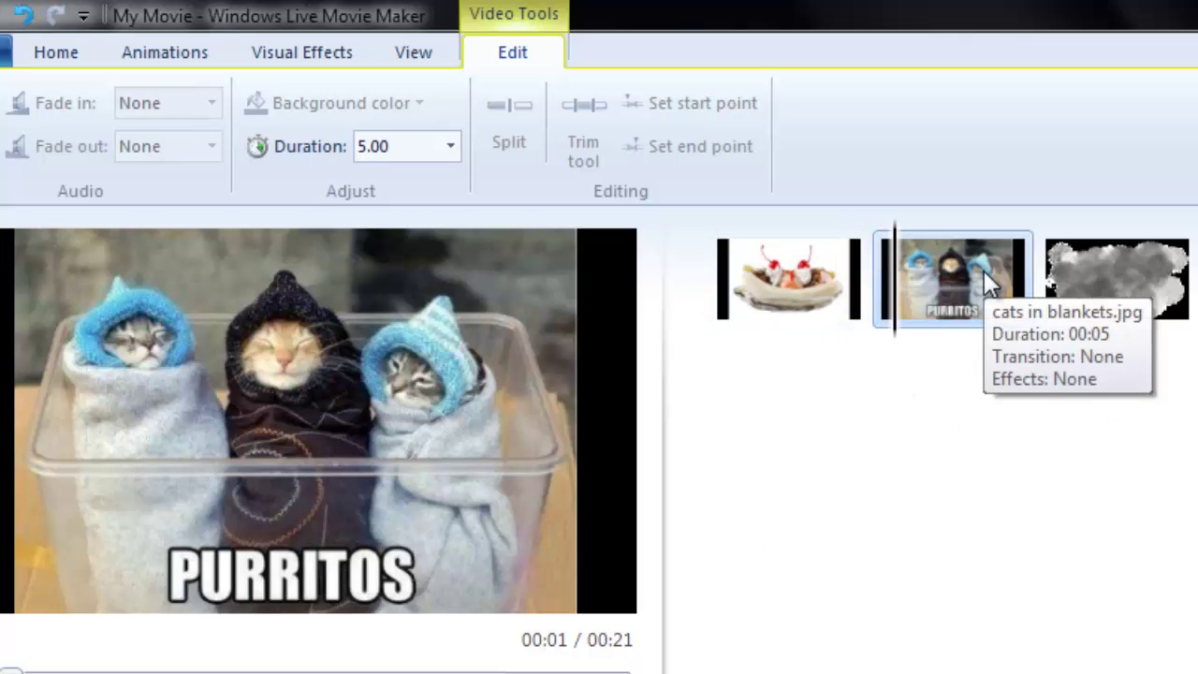
{"action": "left_click", "coordinate": [449, 147]}
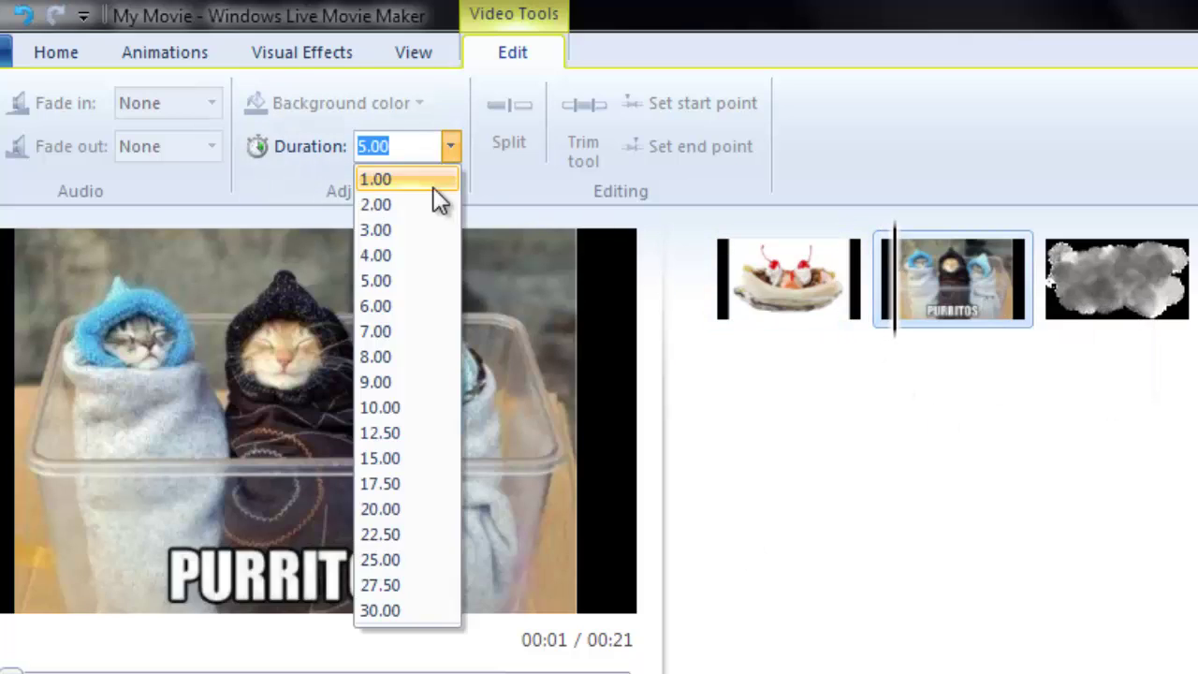
{"action": "left_click", "coordinate": [412, 204]}
{"action": "left_click", "coordinate": [1117, 279]}
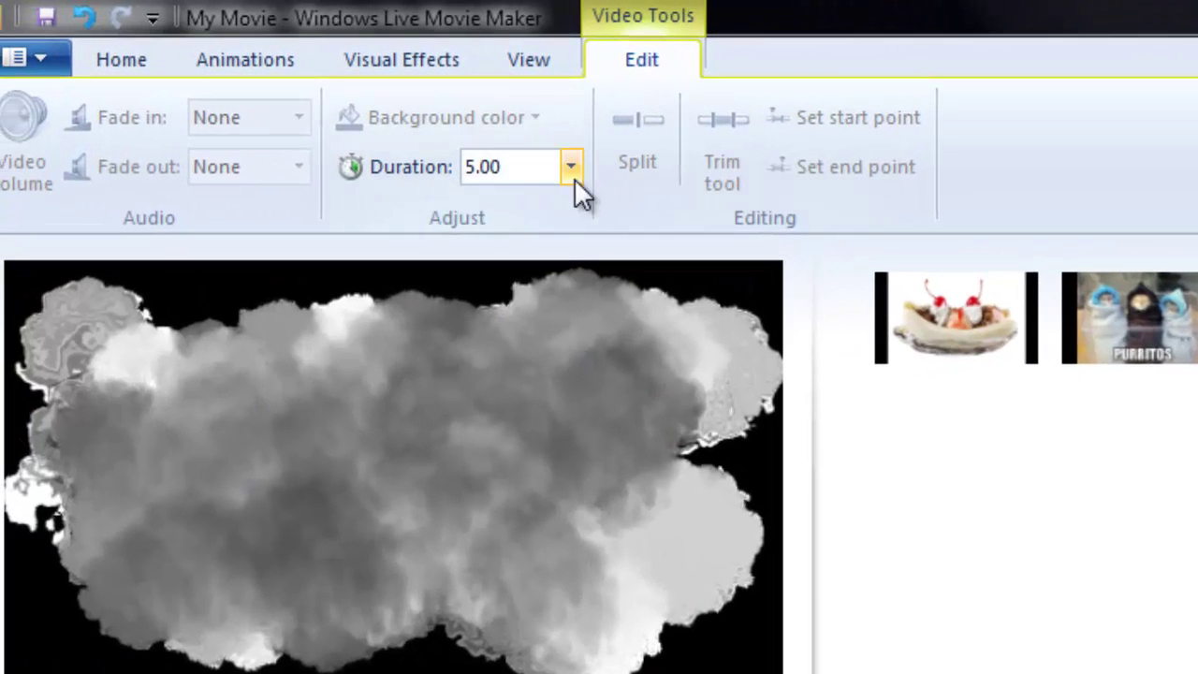
{"action": "left_click", "coordinate": [450, 146]}
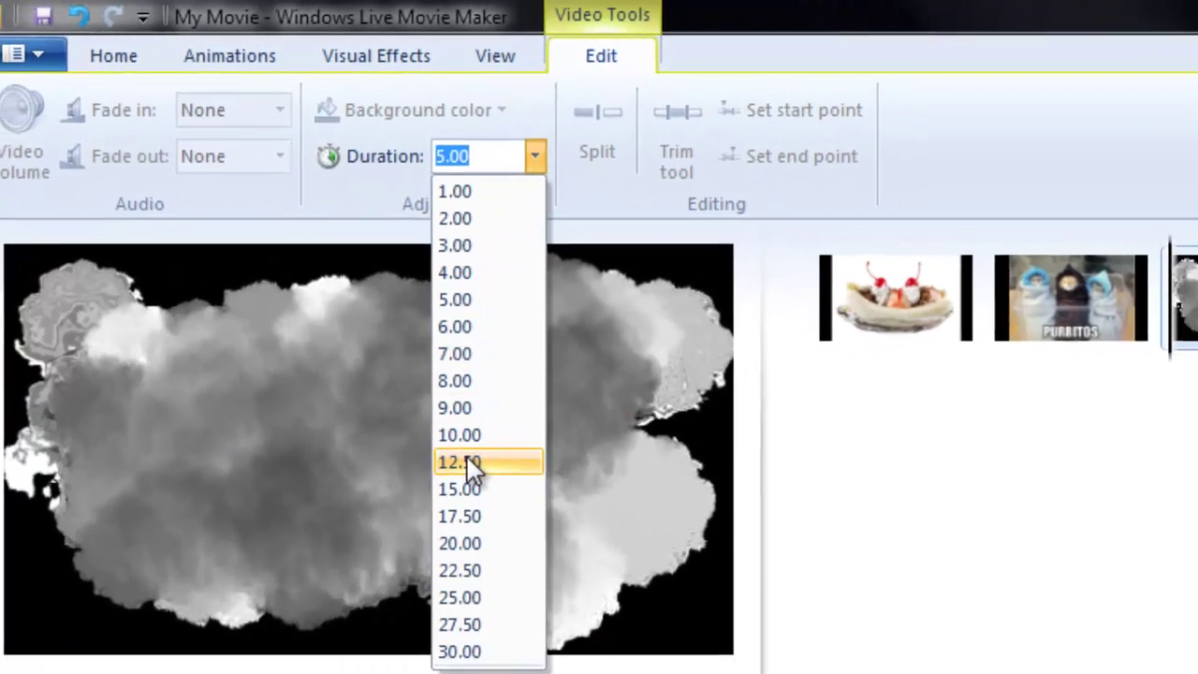
{"action": "left_click", "coordinate": [496, 493]}
{"action": "left_click", "coordinate": [1133, 222]}
{"action": "left_click", "coordinate": [354, 104]}
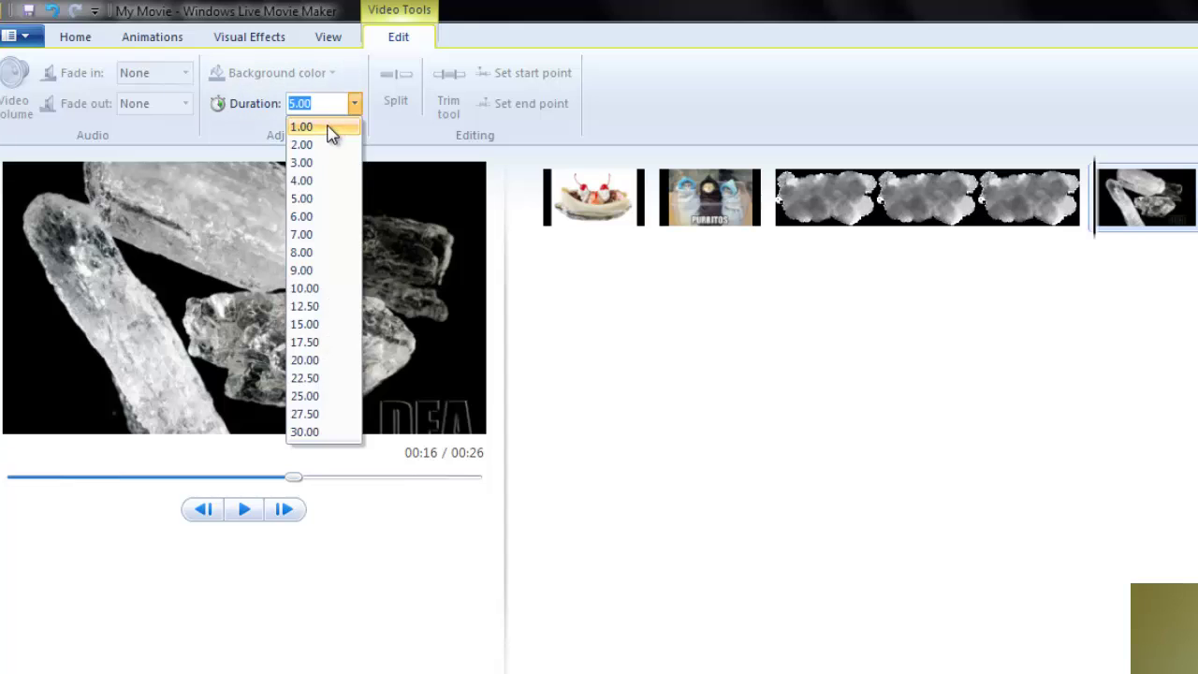
{"action": "left_click", "coordinate": [330, 134]}
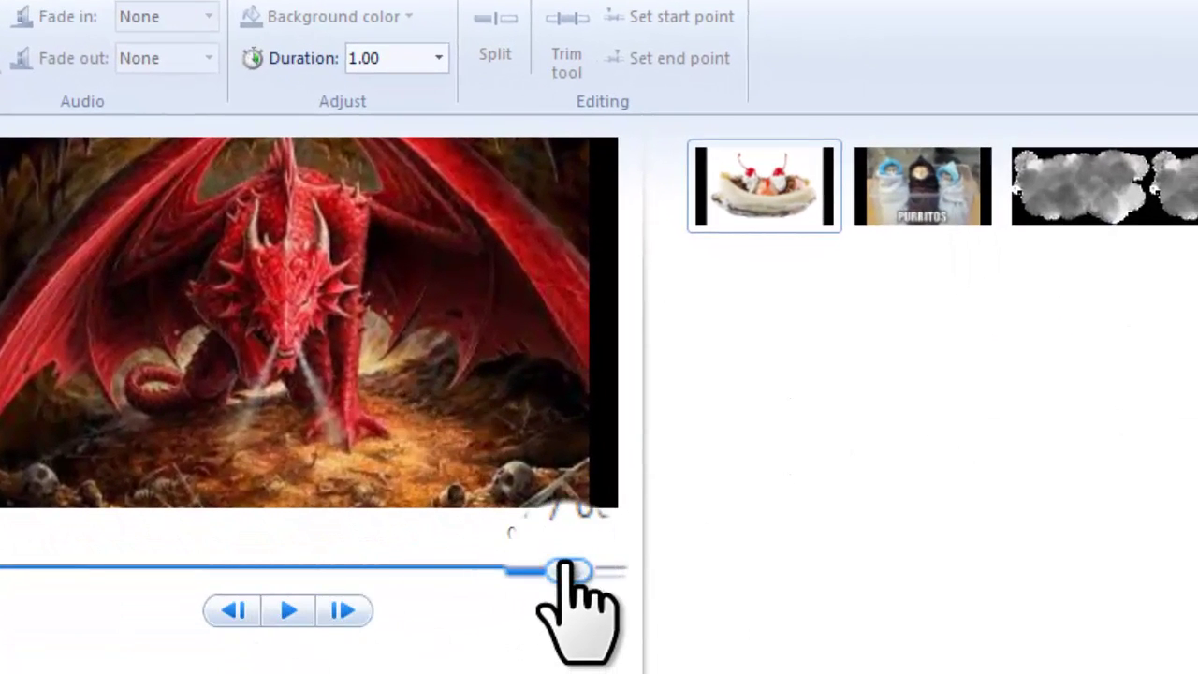
{"action": "left_click_drag", "start_coordinate": [562, 568], "coordinate": [5, 644]}
Shorten the clouds and Purritos clips to 1 second each.
{"action": "left_click", "coordinate": [1090, 197]}
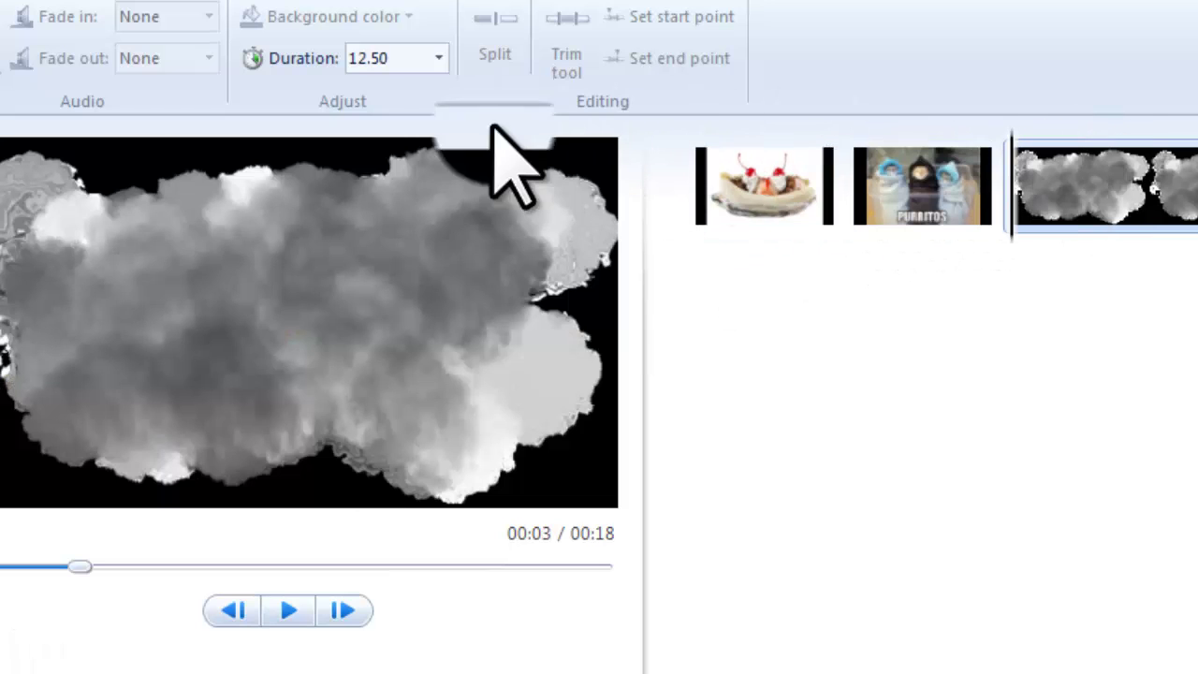
{"action": "left_click", "coordinate": [438, 58]}
{"action": "left_click", "coordinate": [396, 96]}
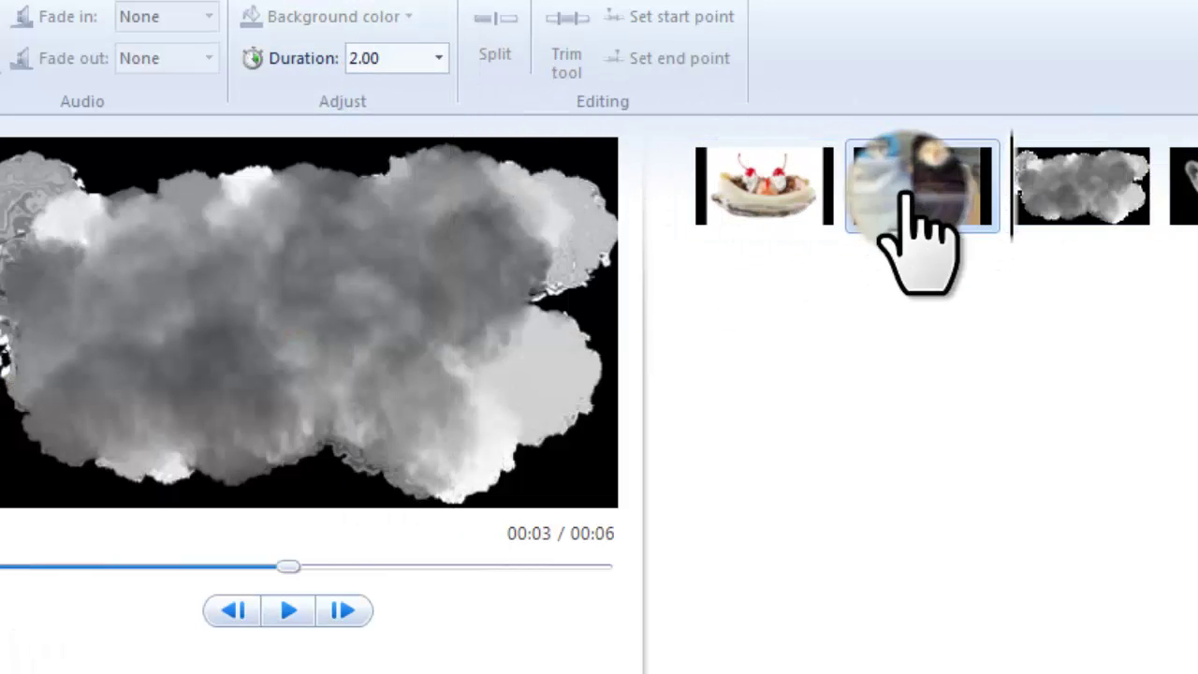
{"action": "left_click", "coordinate": [907, 187]}
{"action": "left_click", "coordinate": [438, 58]}
{"action": "left_click", "coordinate": [411, 87]}
{"action": "left_click", "coordinate": [1181, 187]}
{"action": "key", "text": "Right"}
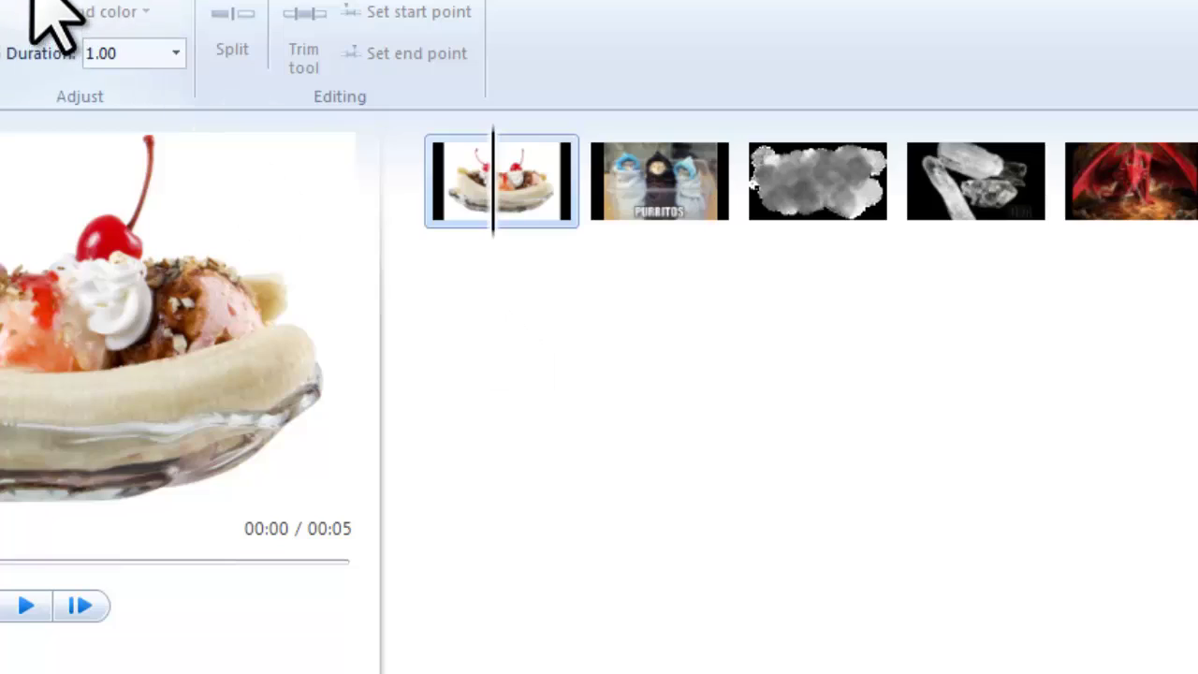
Apply red-yellow posterize to banana split, black and white to Purritos, posterize to crystals.
{"action": "left_click", "coordinate": [271, 14]}
{"action": "left_click", "coordinate": [412, 187]}
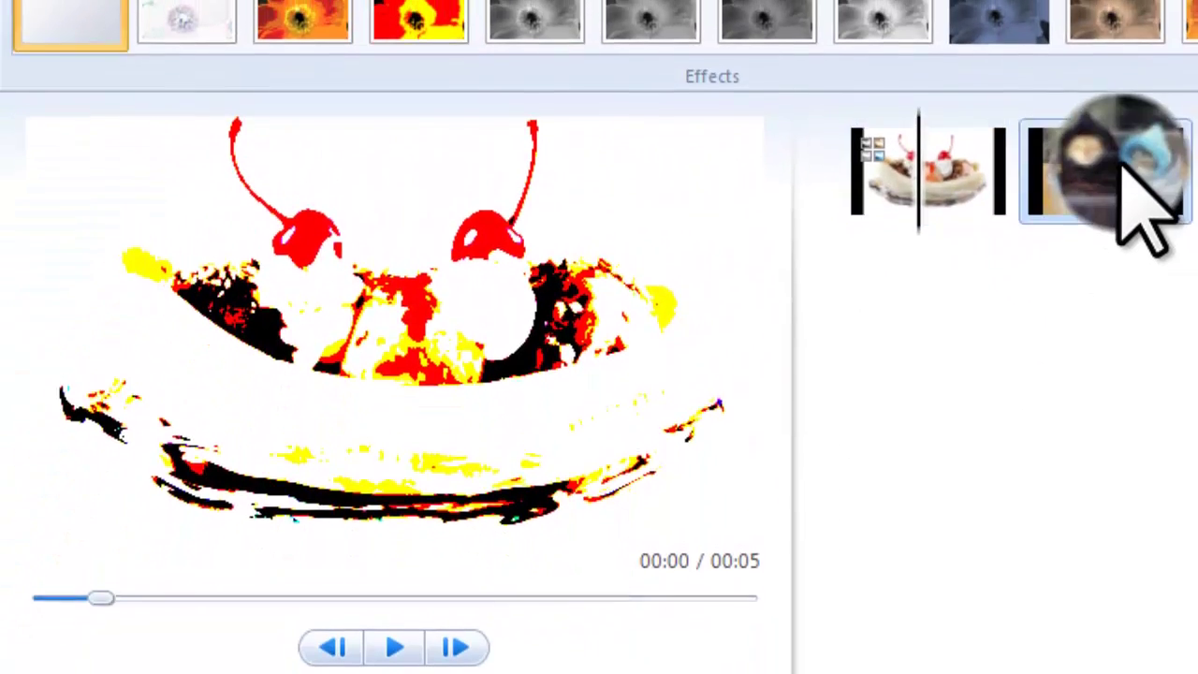
{"action": "left_click", "coordinate": [1121, 169]}
{"action": "left_click", "coordinate": [866, 37]}
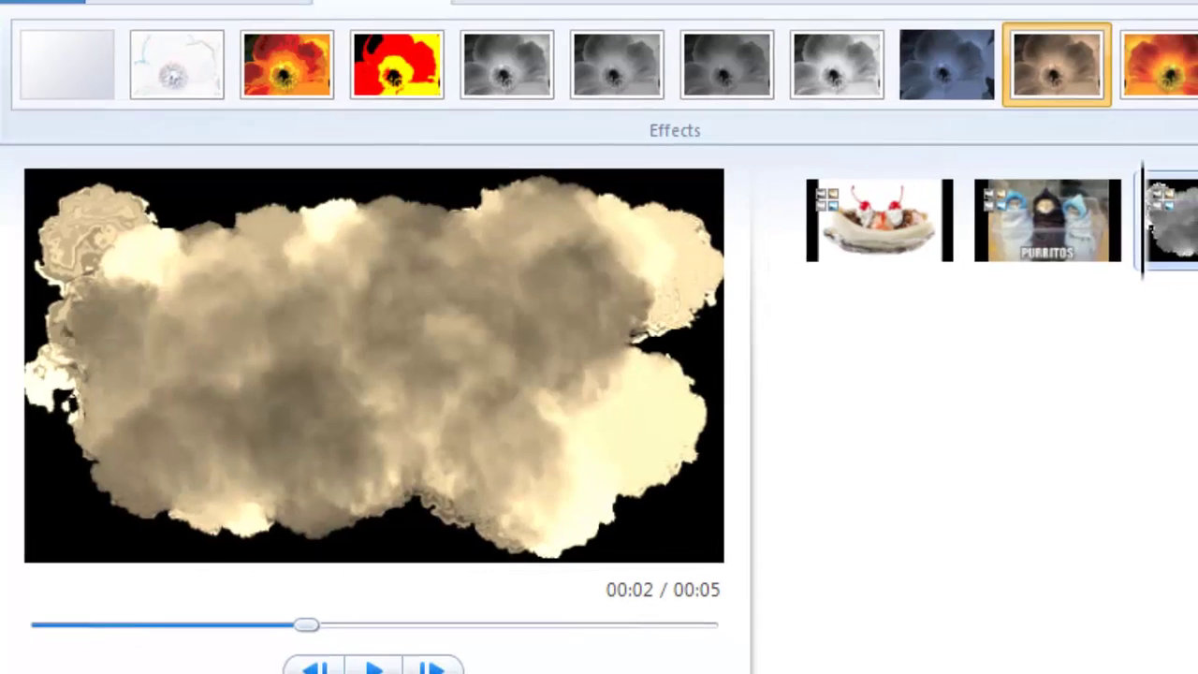
{"action": "left_click", "coordinate": [1151, 201]}
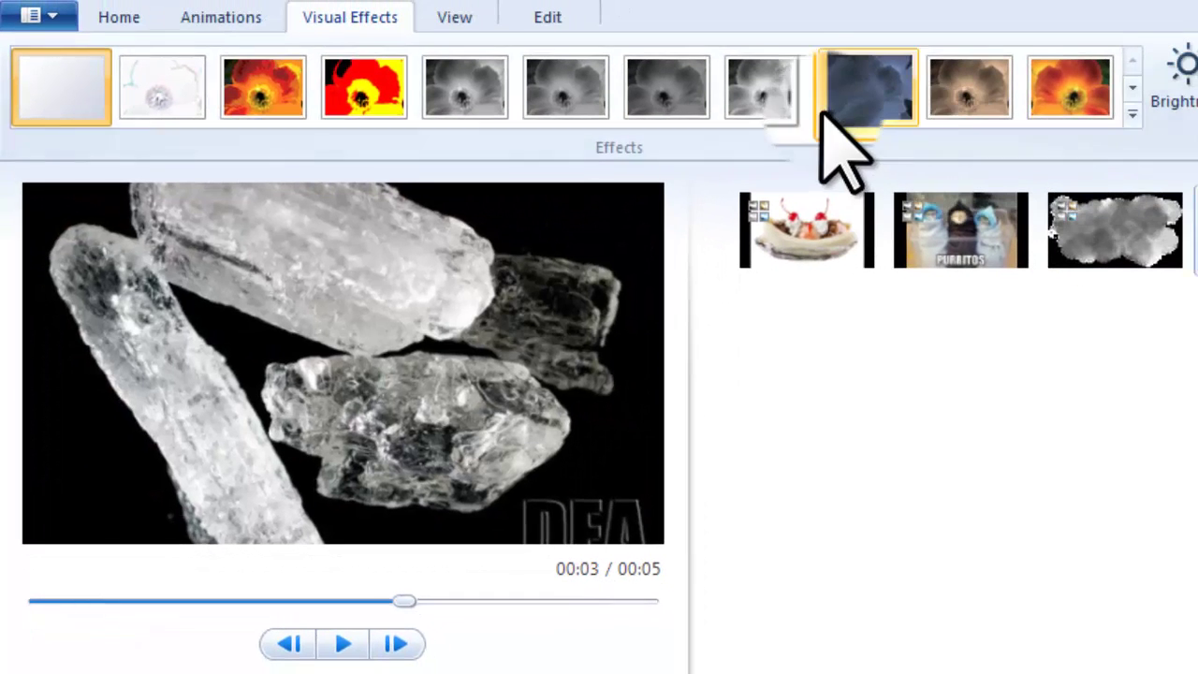
{"action": "left_click", "coordinate": [262, 89]}
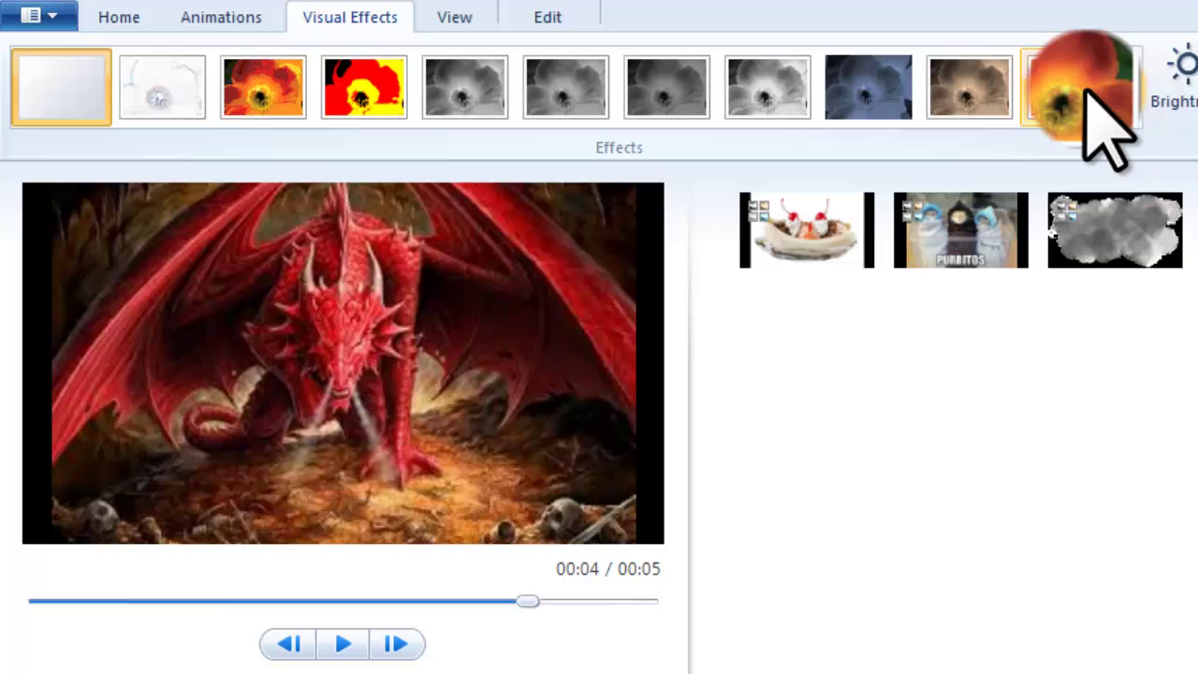
Adjust the dragon clip's brightness and finish it with the blue tint effect.
{"action": "left_click", "coordinate": [1076, 98]}
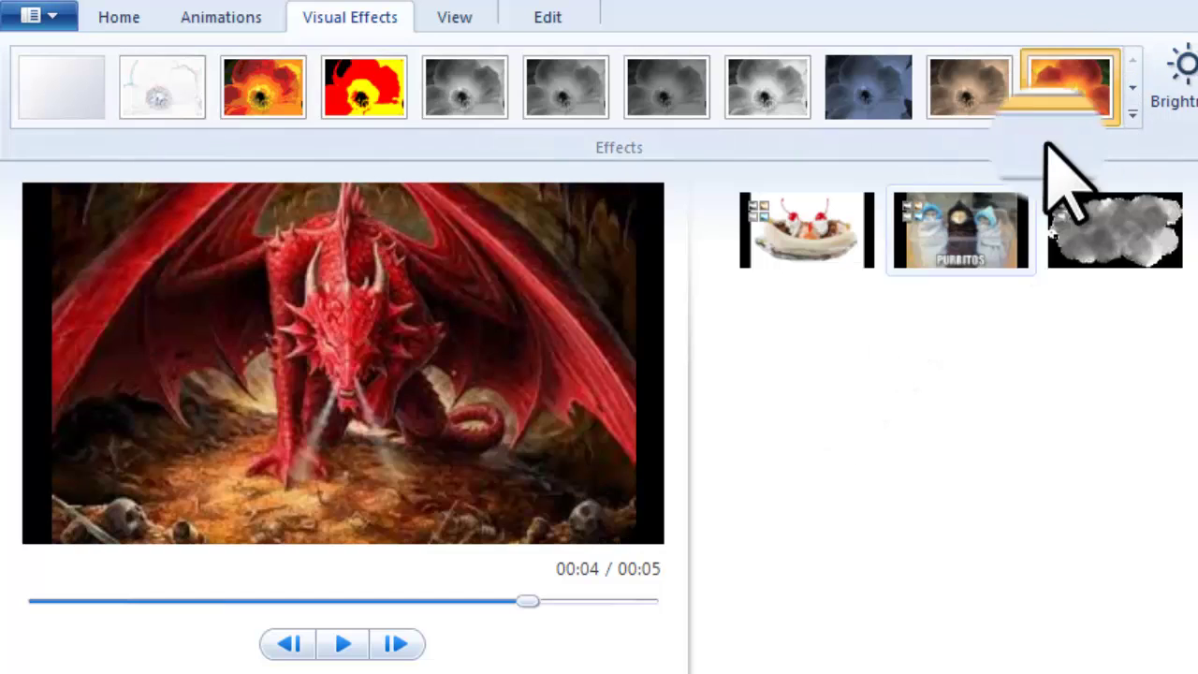
{"action": "left_click", "coordinate": [655, 93]}
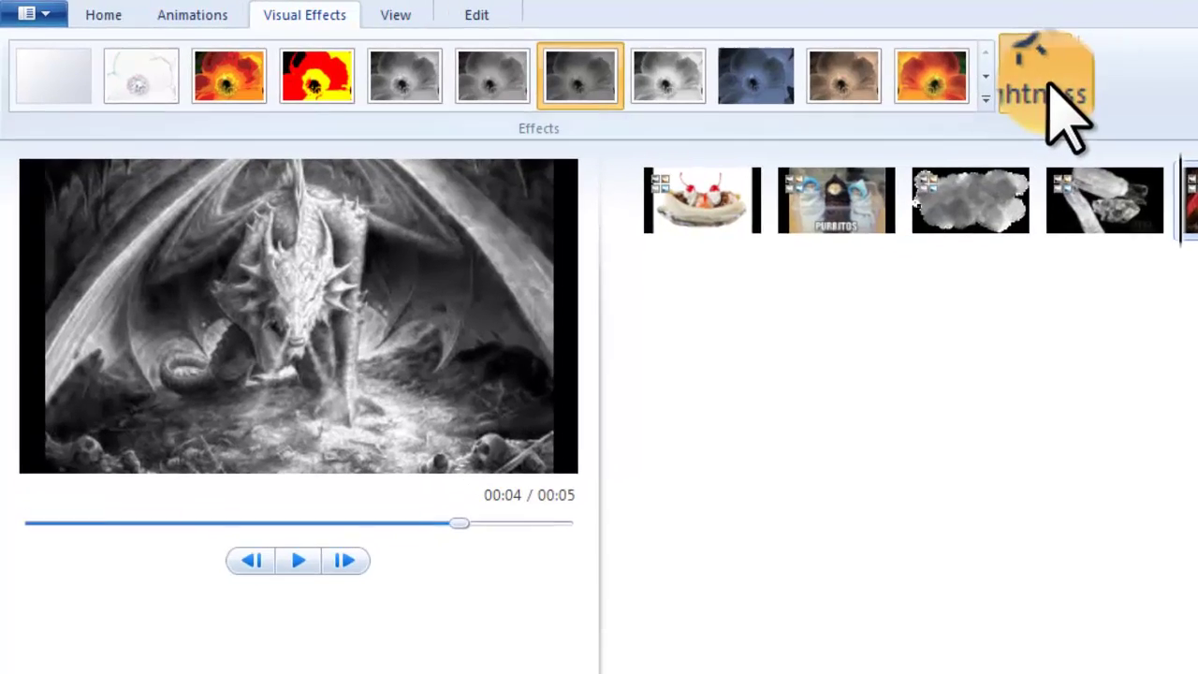
{"action": "left_click", "coordinate": [955, 64]}
{"action": "left_click_drag", "start_coordinate": [953, 118], "coordinate": [986, 127]}
{"action": "left_click_drag", "start_coordinate": [1100, 140], "coordinate": [1050, 148]}
{"action": "left_click", "coordinate": [760, 91]}
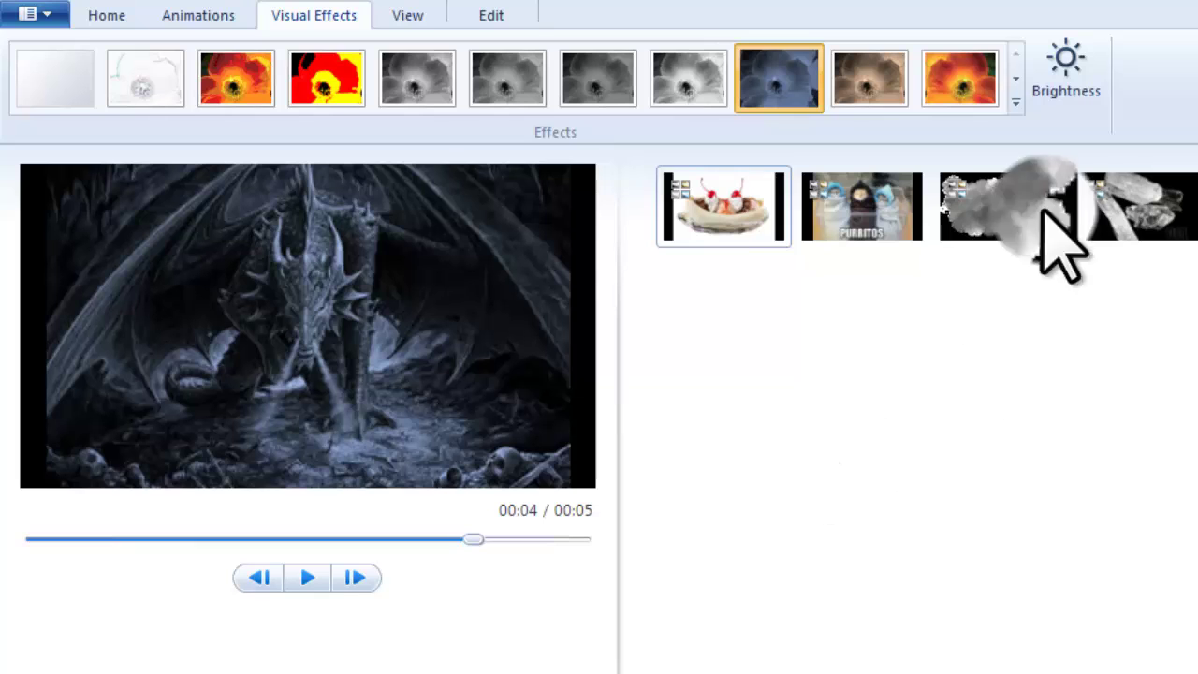
{"action": "left_click", "coordinate": [148, 82]}
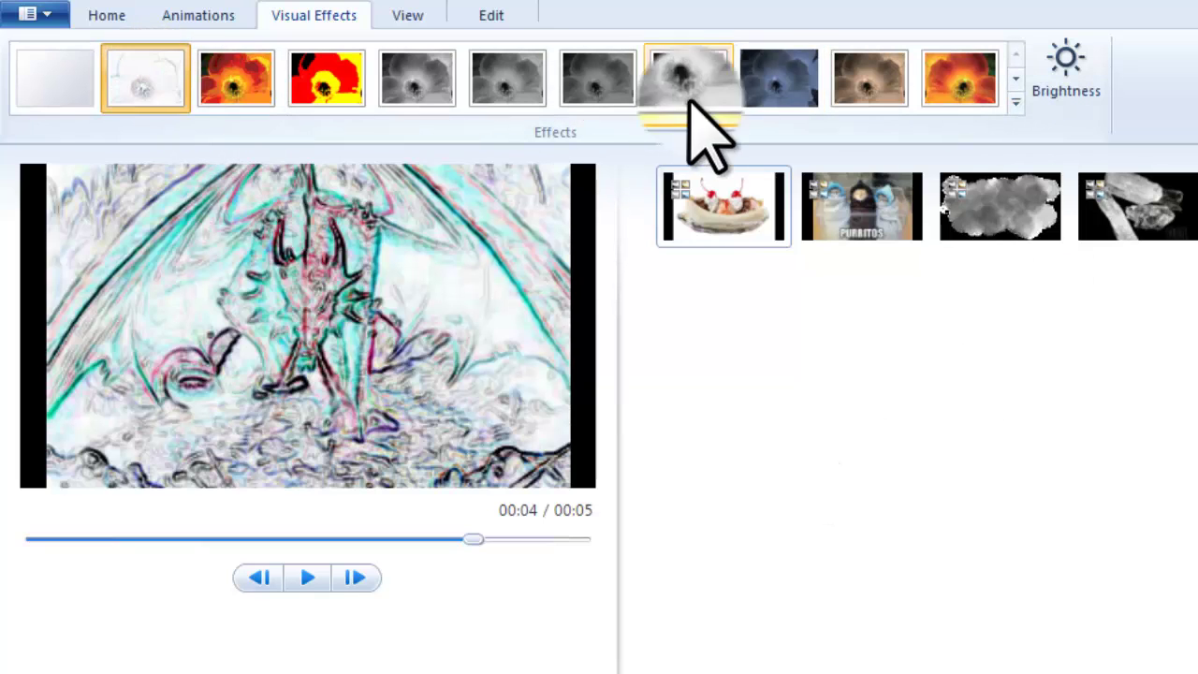
{"action": "left_click", "coordinate": [778, 82]}
{"action": "left_click", "coordinate": [220, 15]}
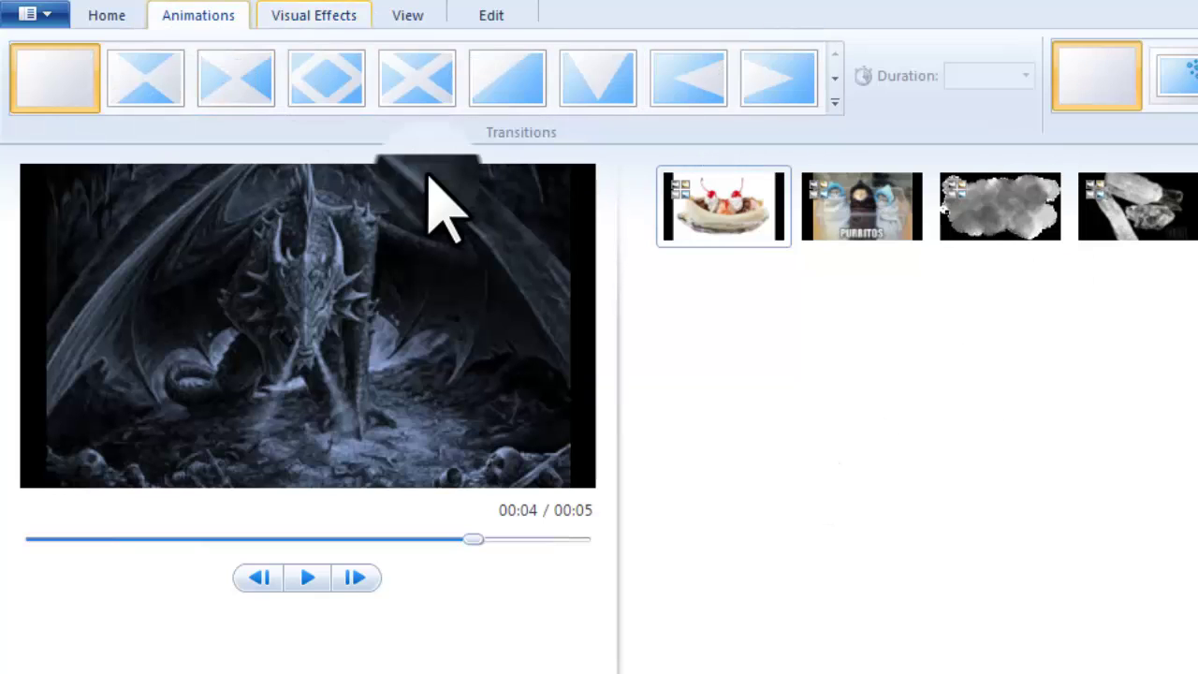
{"action": "left_click", "coordinate": [131, 83]}
{"action": "left_click", "coordinate": [692, 214]}
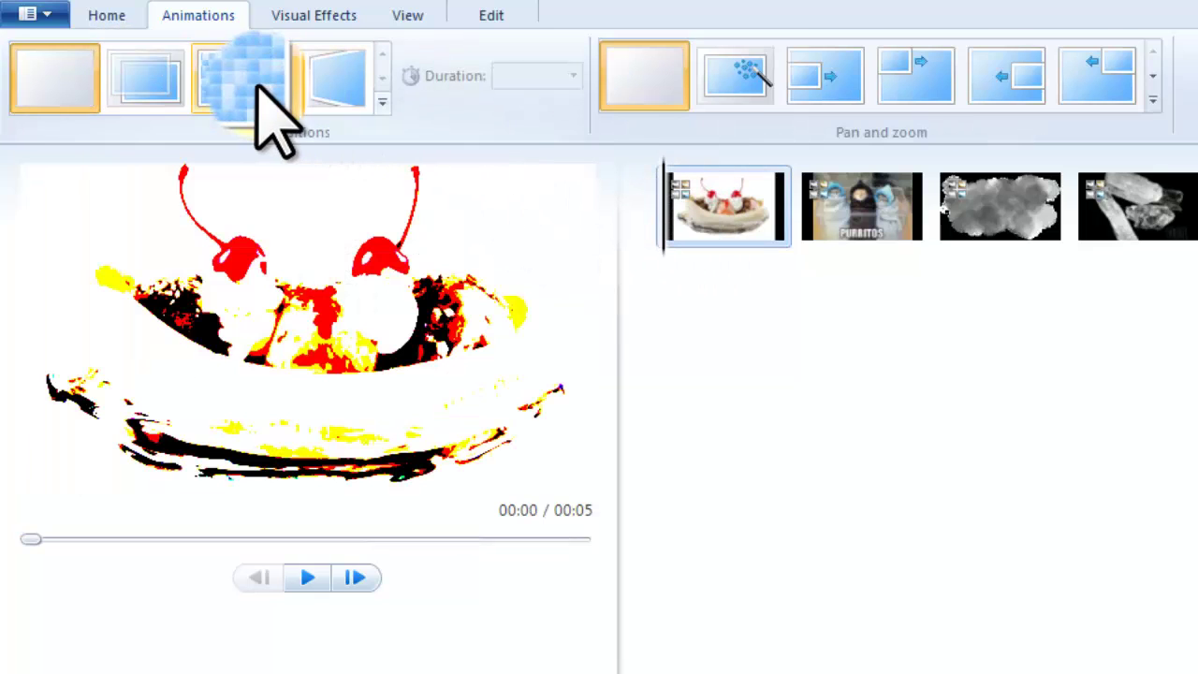
{"action": "left_click", "coordinate": [735, 79]}
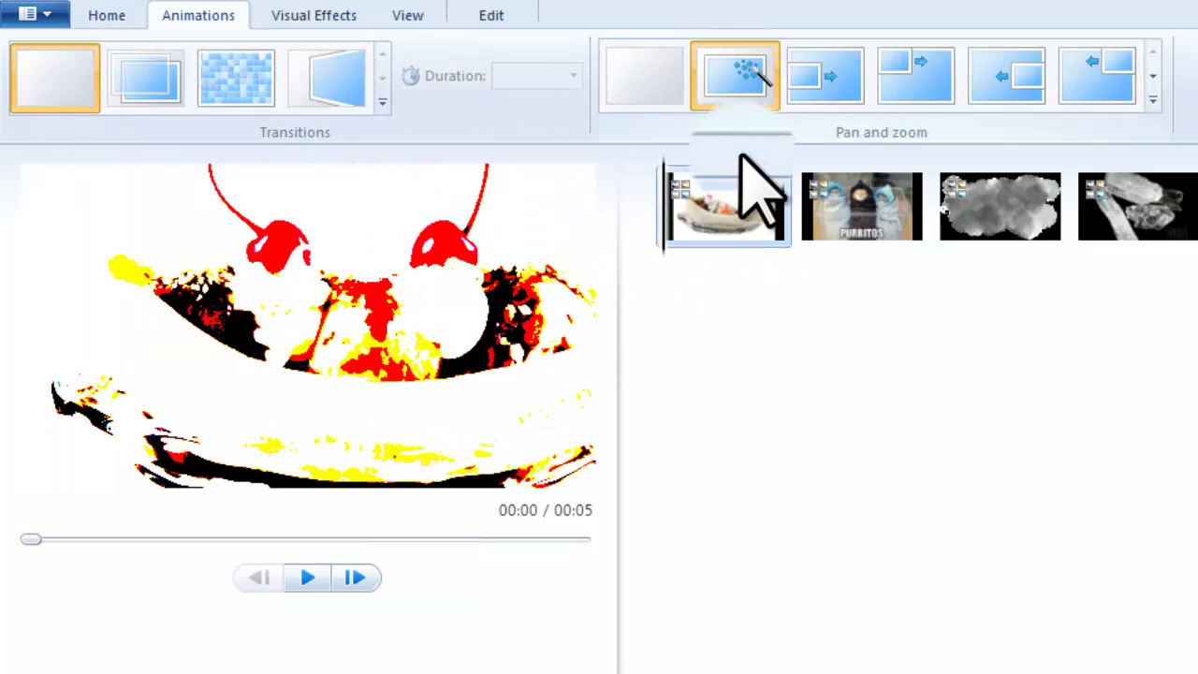
{"action": "left_click", "coordinate": [308, 577]}
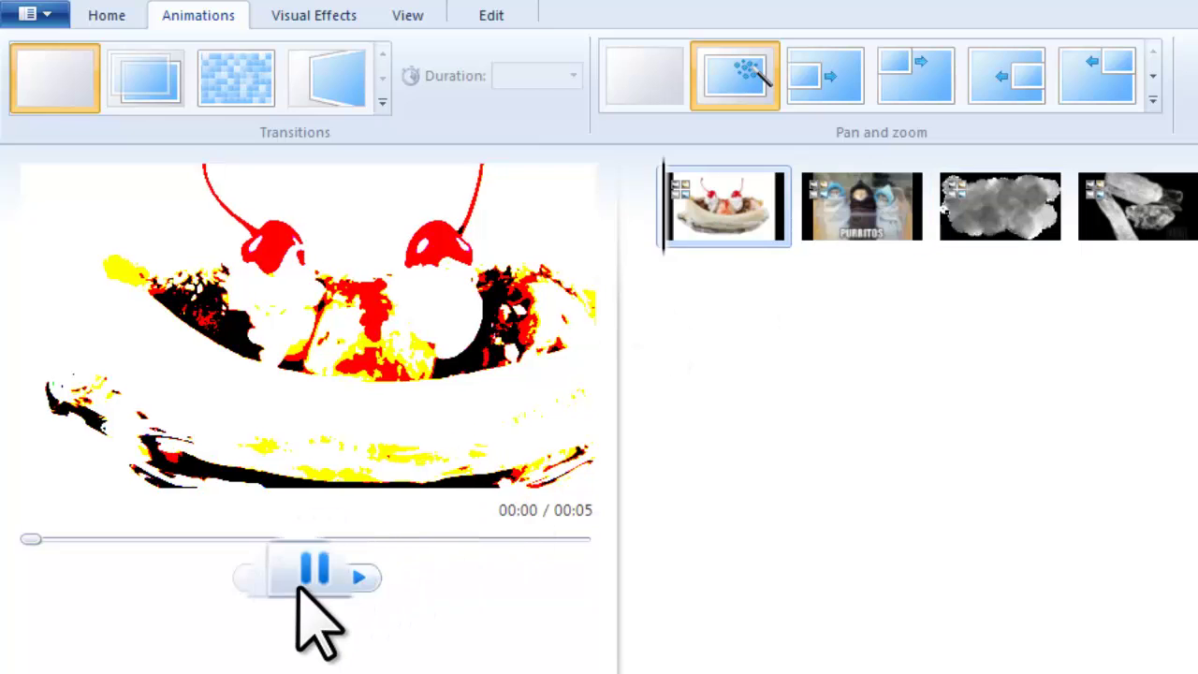
{"action": "left_click", "coordinate": [310, 578]}
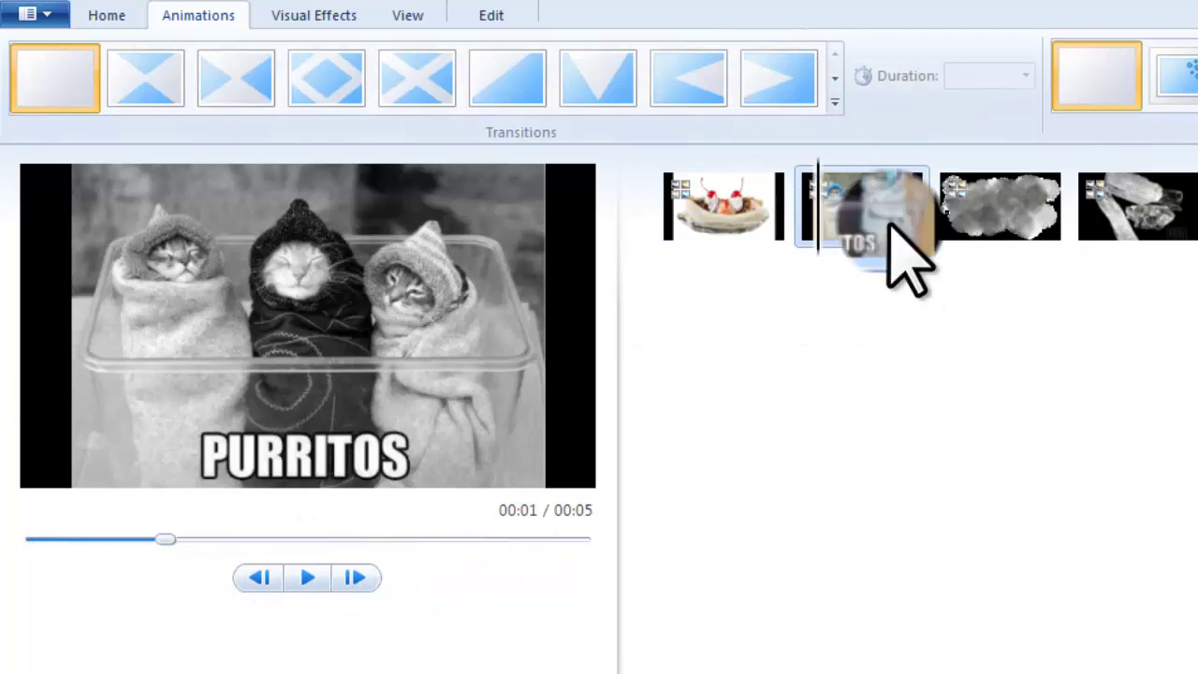
{"action": "left_click", "coordinate": [989, 227]}
{"action": "left_click", "coordinate": [598, 79]}
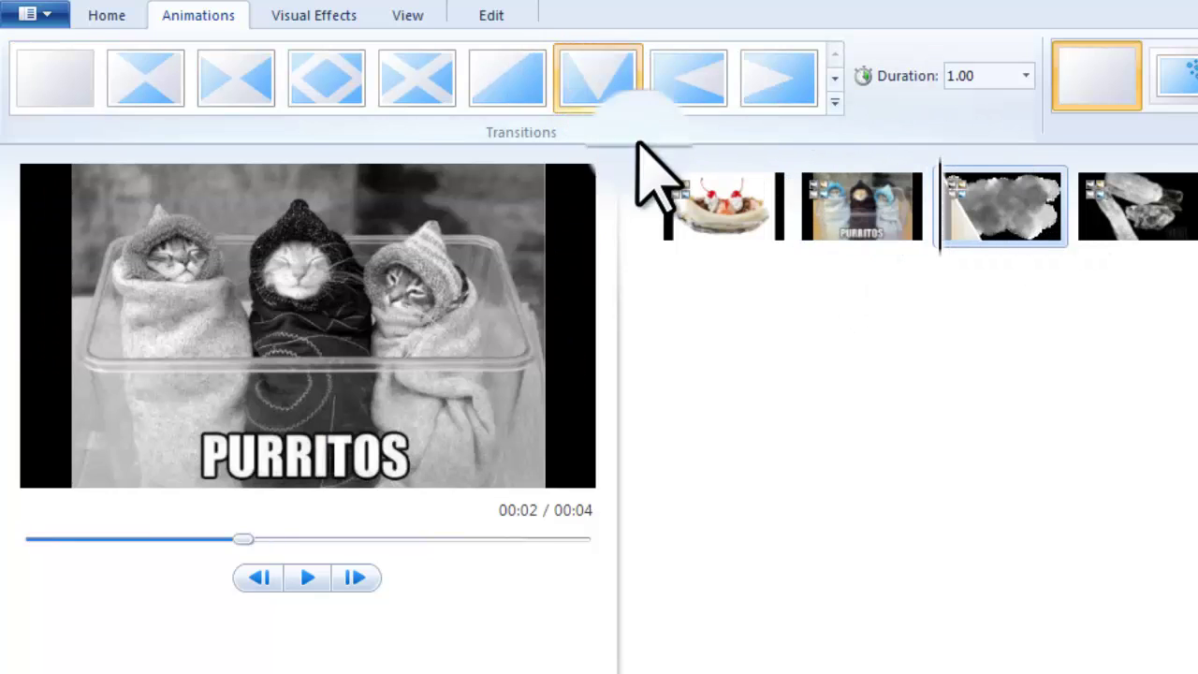
{"action": "left_click_drag", "start_coordinate": [166, 538], "coordinate": [28, 538]}
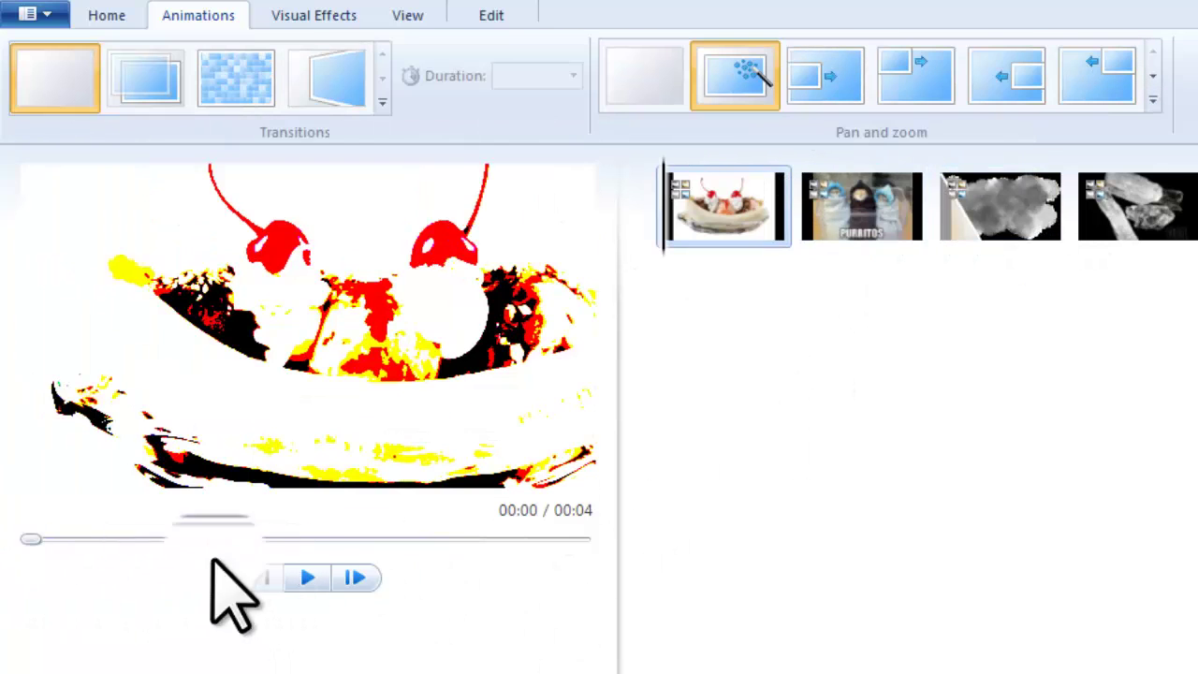
{"action": "left_click", "coordinate": [309, 576]}
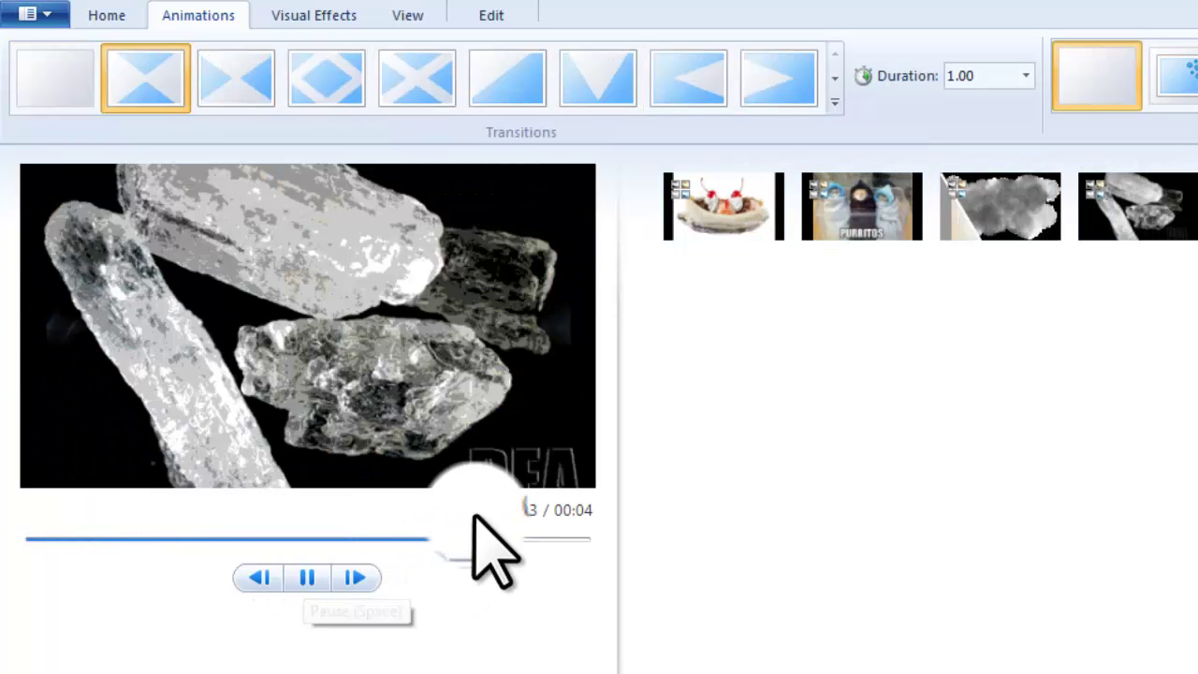
{"action": "left_click", "coordinate": [307, 578]}
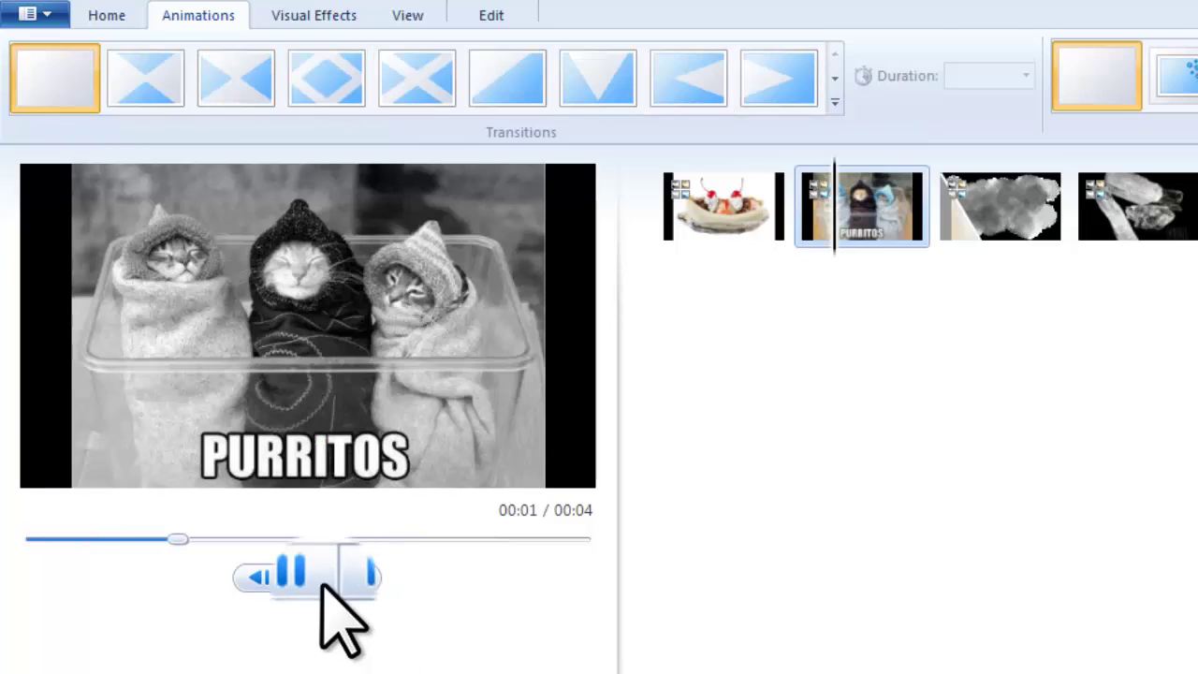
{"action": "left_click", "coordinate": [323, 585]}
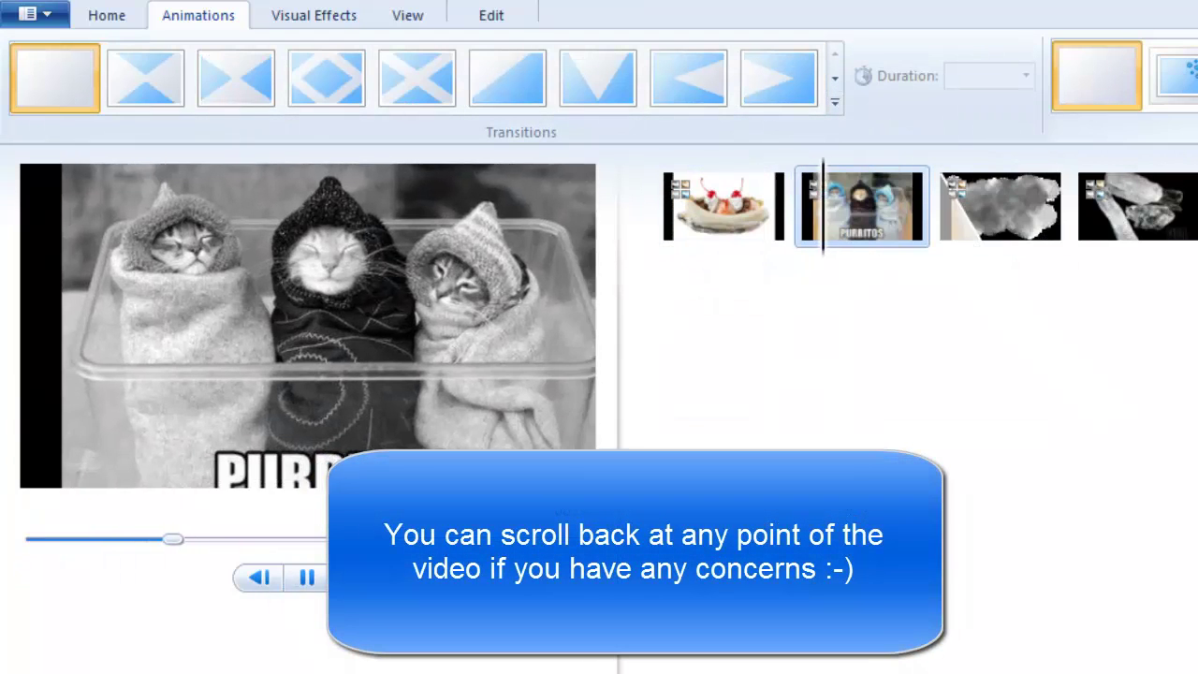
{"action": "left_click", "coordinate": [1053, 225]}
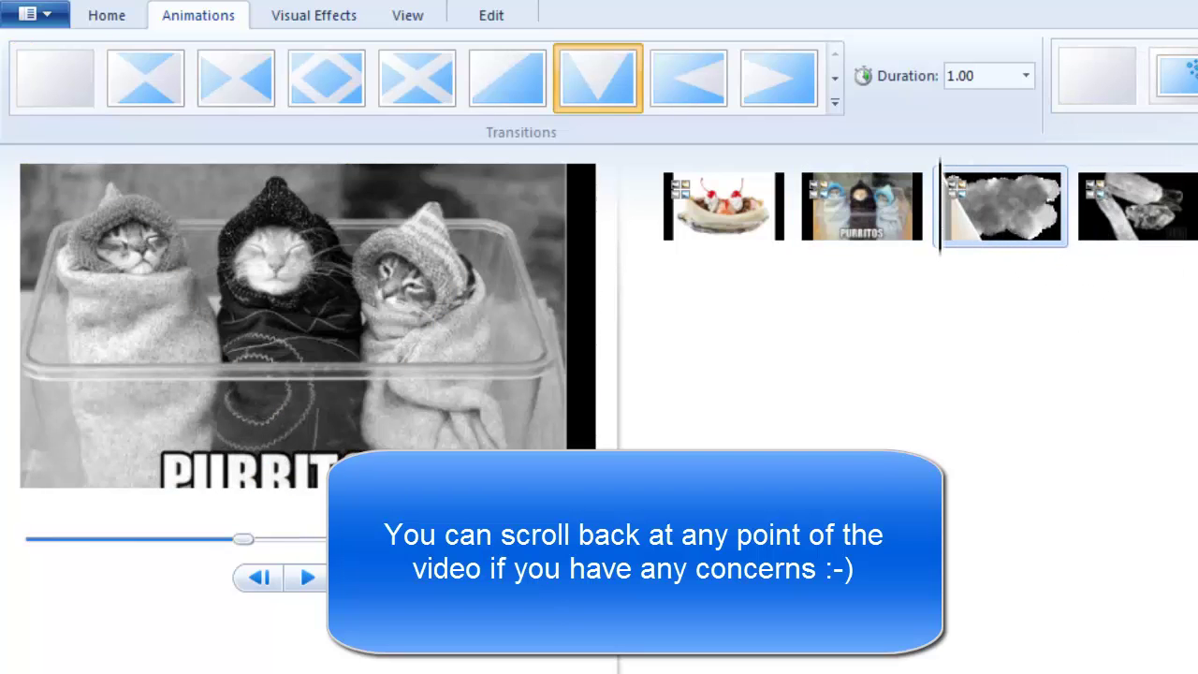
{"action": "key", "text": "Right"}
{"action": "key", "text": "space"}
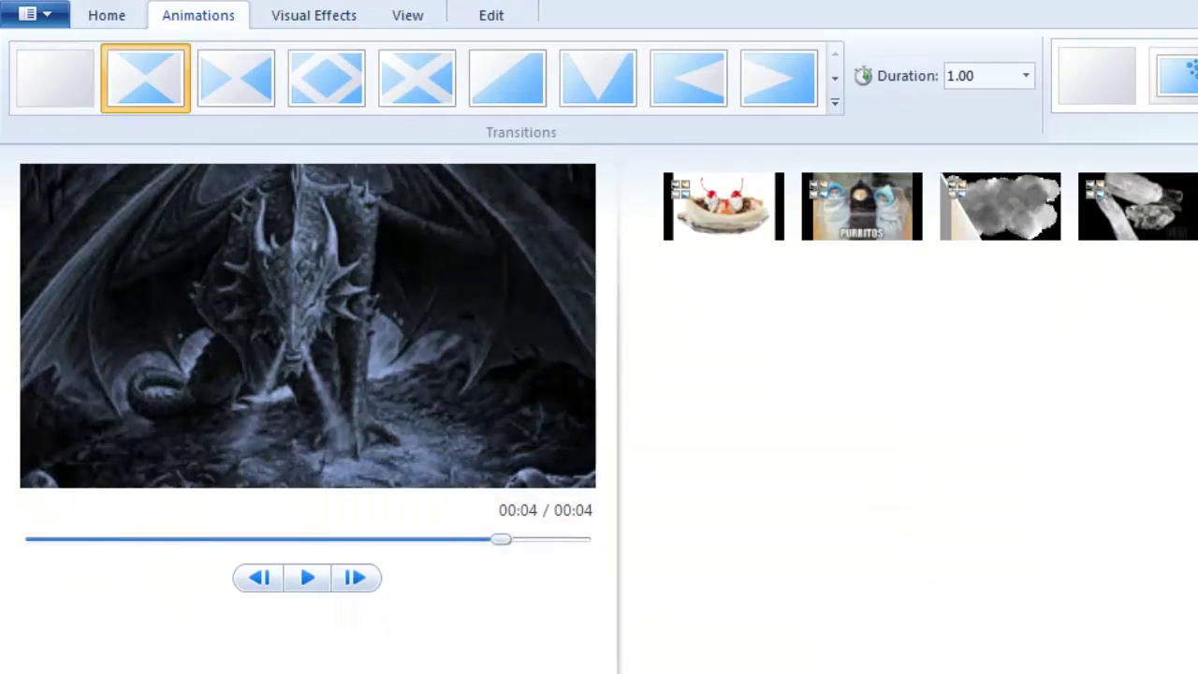
{"action": "key", "text": "Right"}
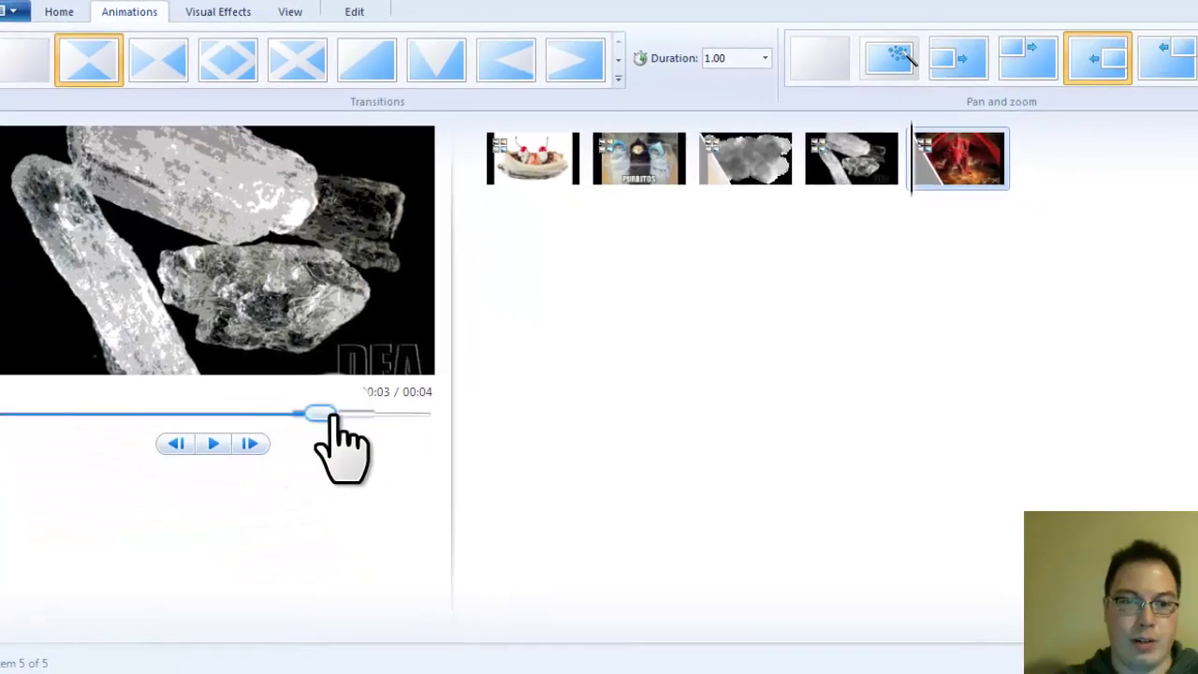
Insert a 'Sample Title' title clip before the first clip and give it the Fade effect.
{"action": "left_click_drag", "start_coordinate": [335, 414], "coordinate": [21, 496]}
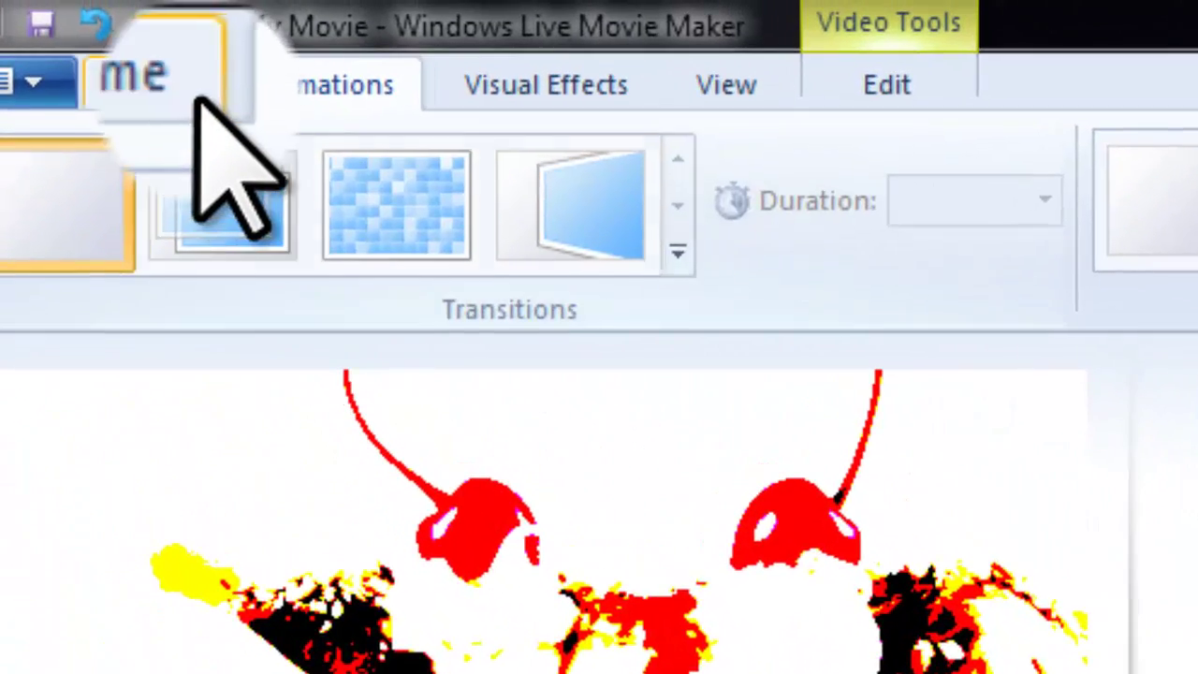
{"action": "left_click", "coordinate": [59, 12]}
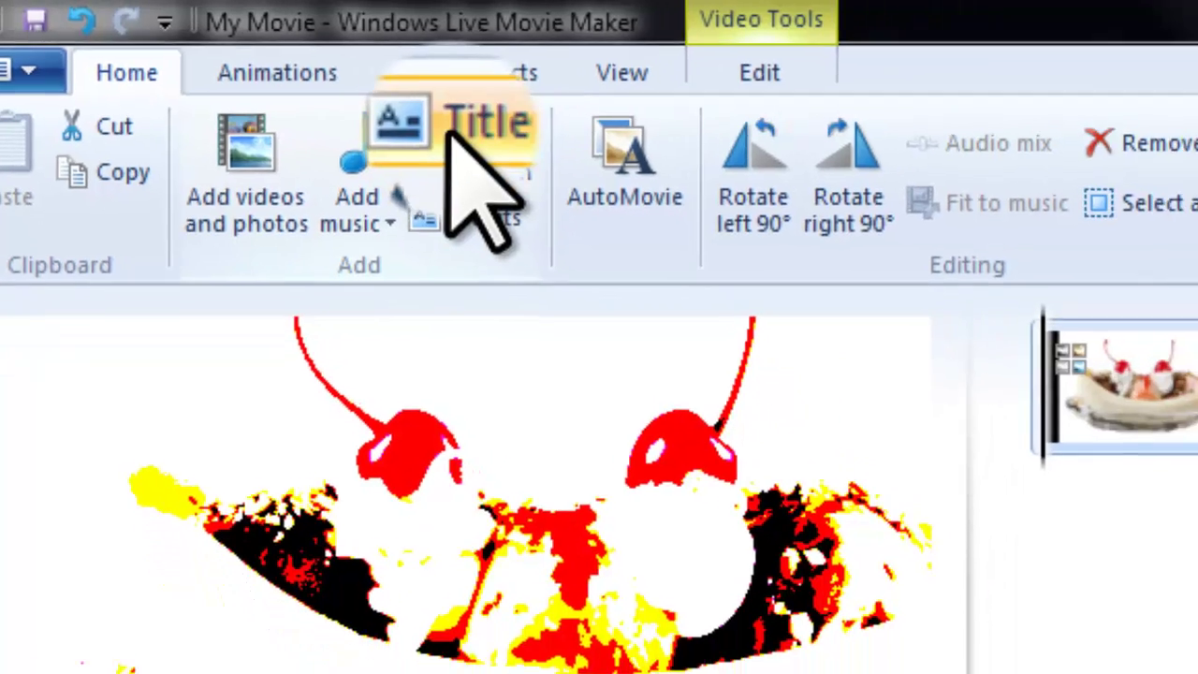
{"action": "left_click", "coordinate": [529, 152]}
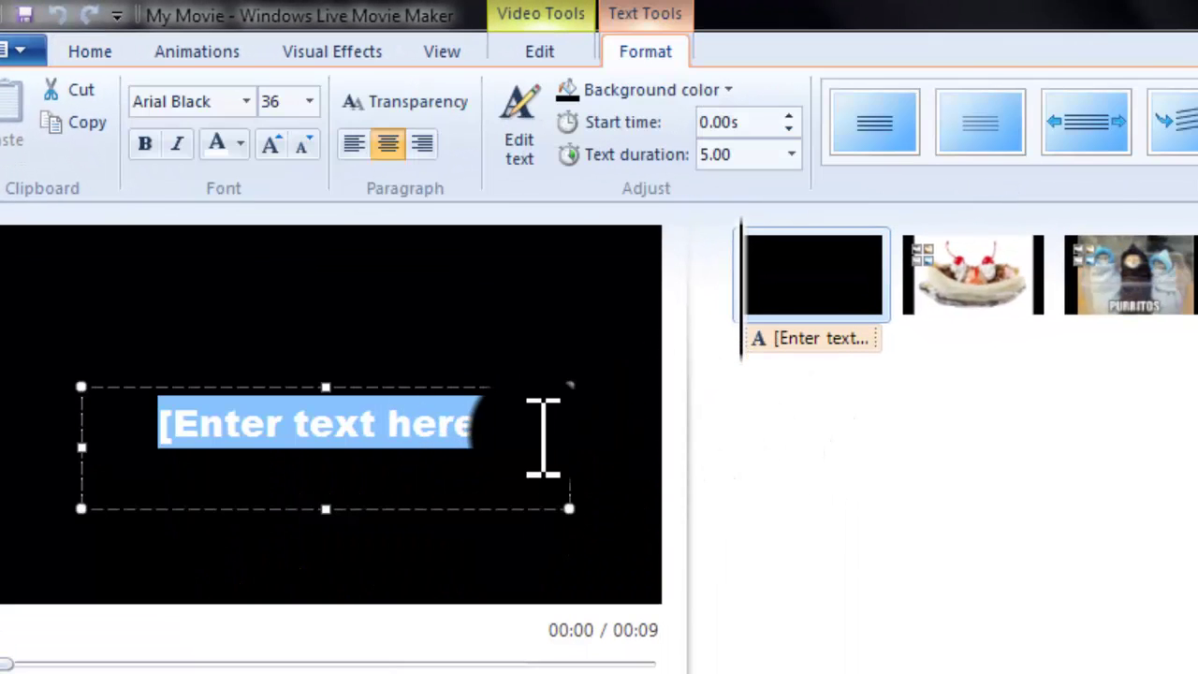
{"action": "type", "text": "Sample Title"}
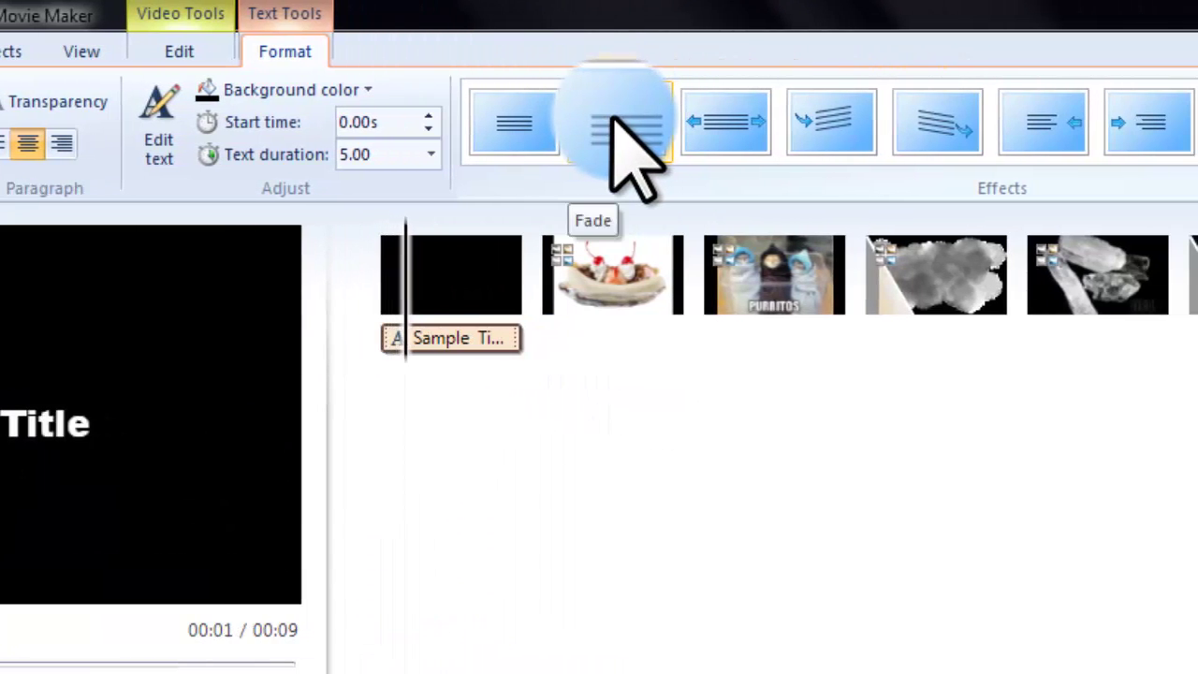
{"action": "left_click", "coordinate": [613, 118]}
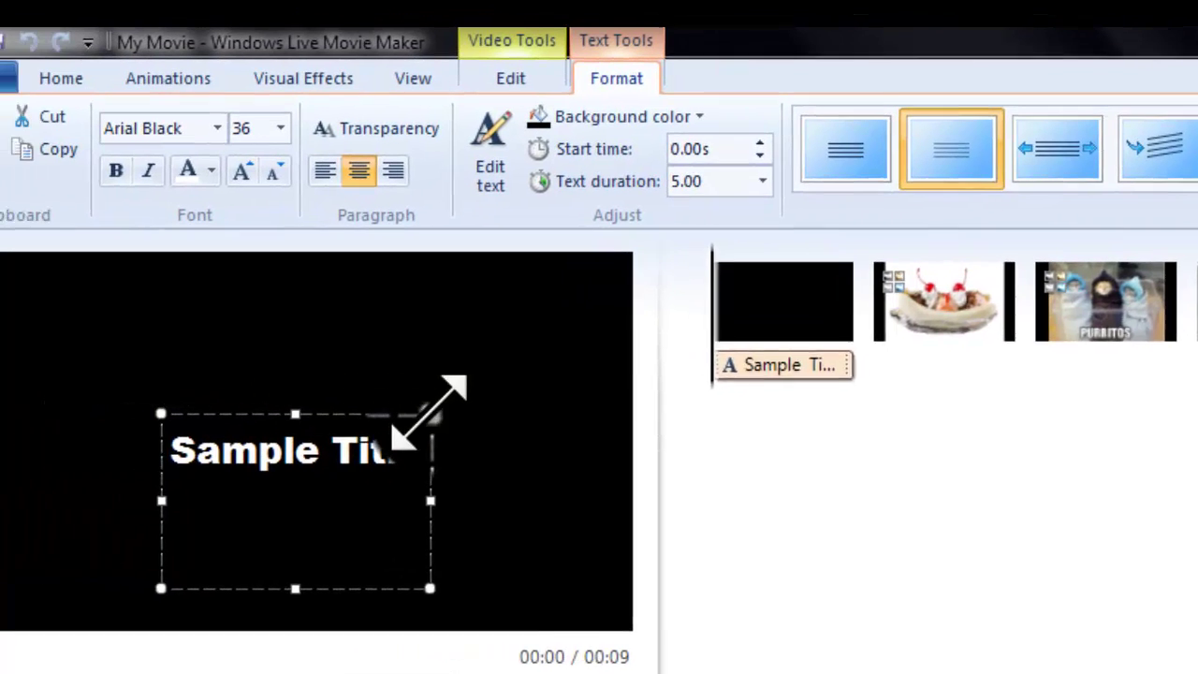
Enlarge the title text box, set the text to 72 points, shift it left, and preview.
{"action": "left_click_drag", "start_coordinate": [244, 400], "coordinate": [440, 296]}
{"action": "key", "text": "ctrl+a"}
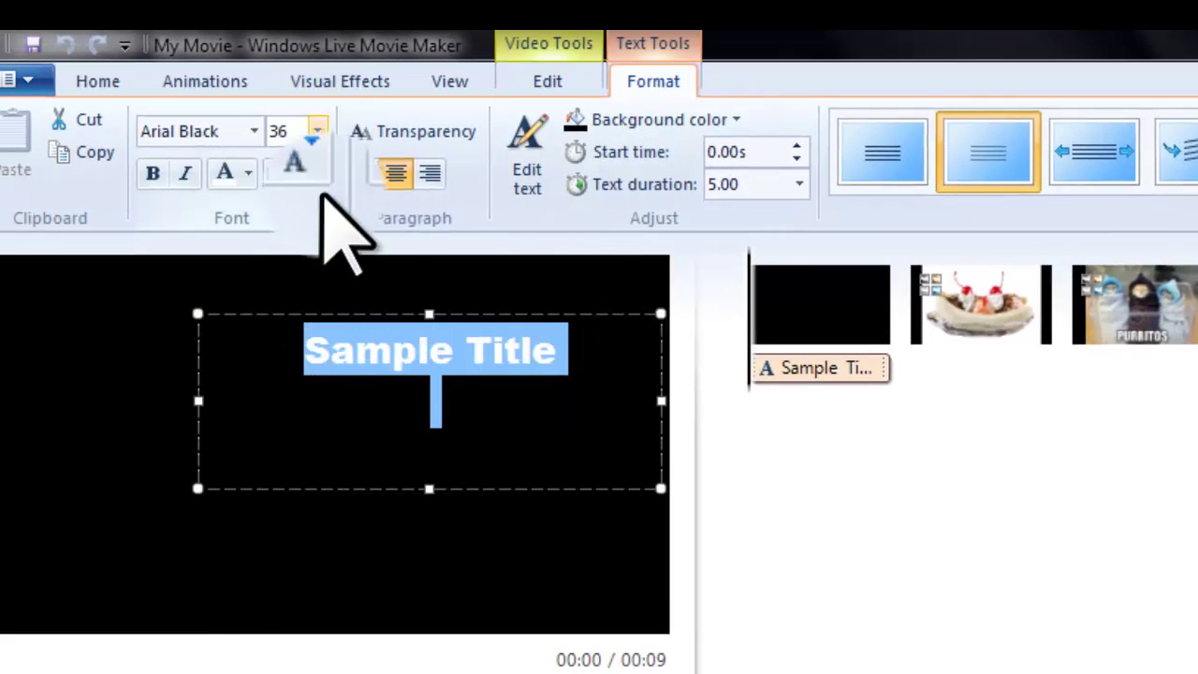
{"action": "left_click", "coordinate": [318, 132]}
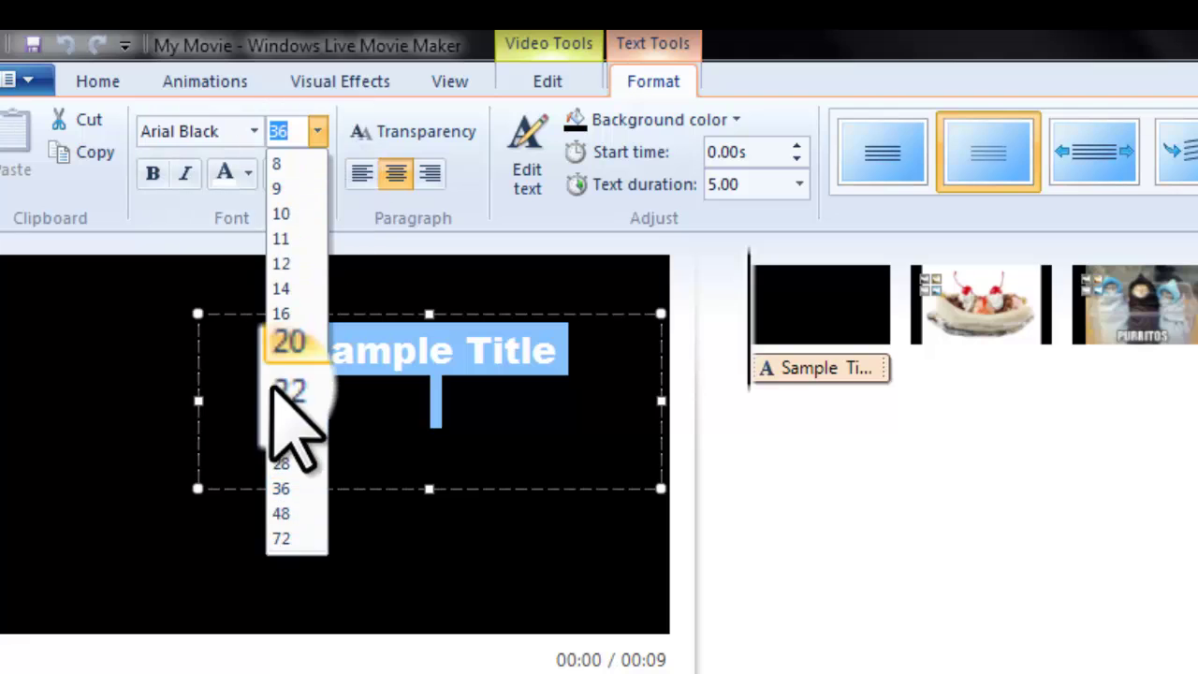
{"action": "left_click", "coordinate": [281, 543]}
{"action": "left_click_drag", "start_coordinate": [203, 321], "coordinate": [78, 321]}
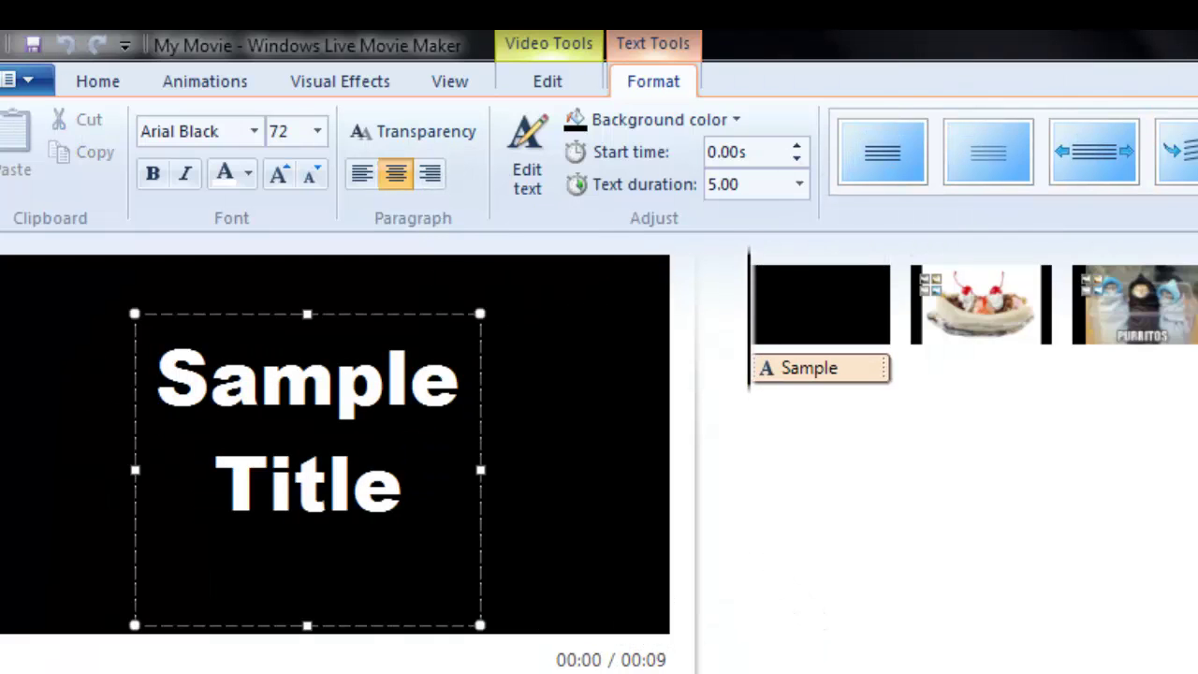
{"action": "key", "text": "space"}
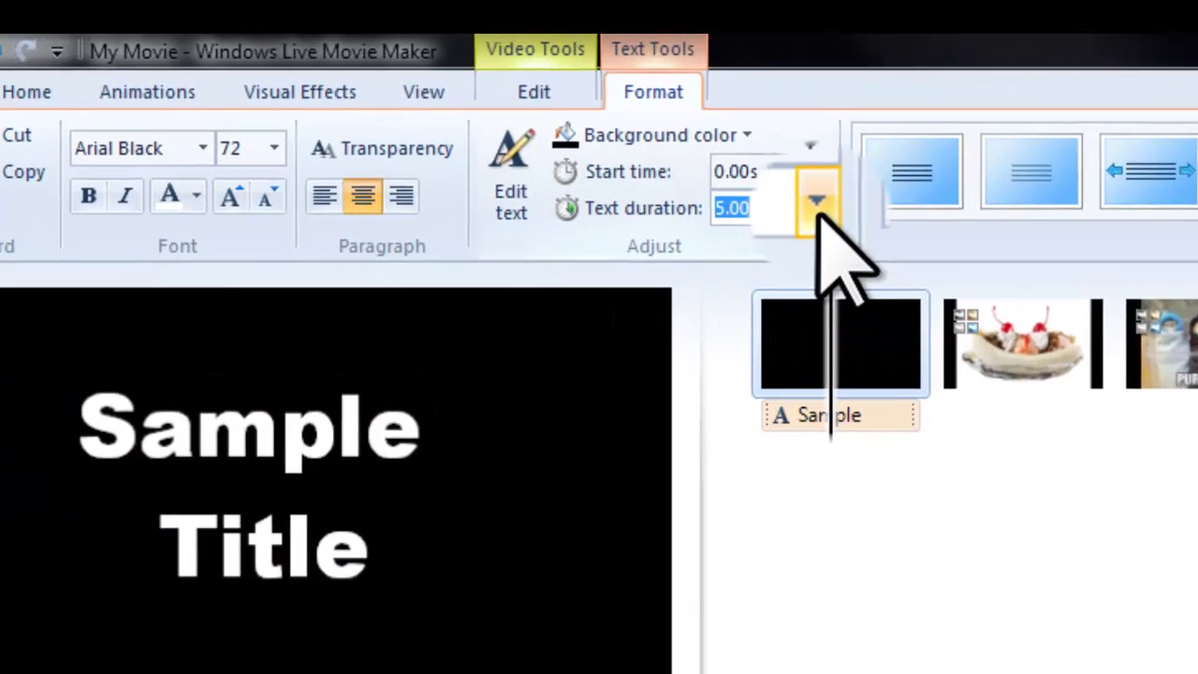
Set the title text duration to 1.00 seconds, then drag the clip to the end and back to the start.
{"action": "left_click", "coordinate": [800, 184]}
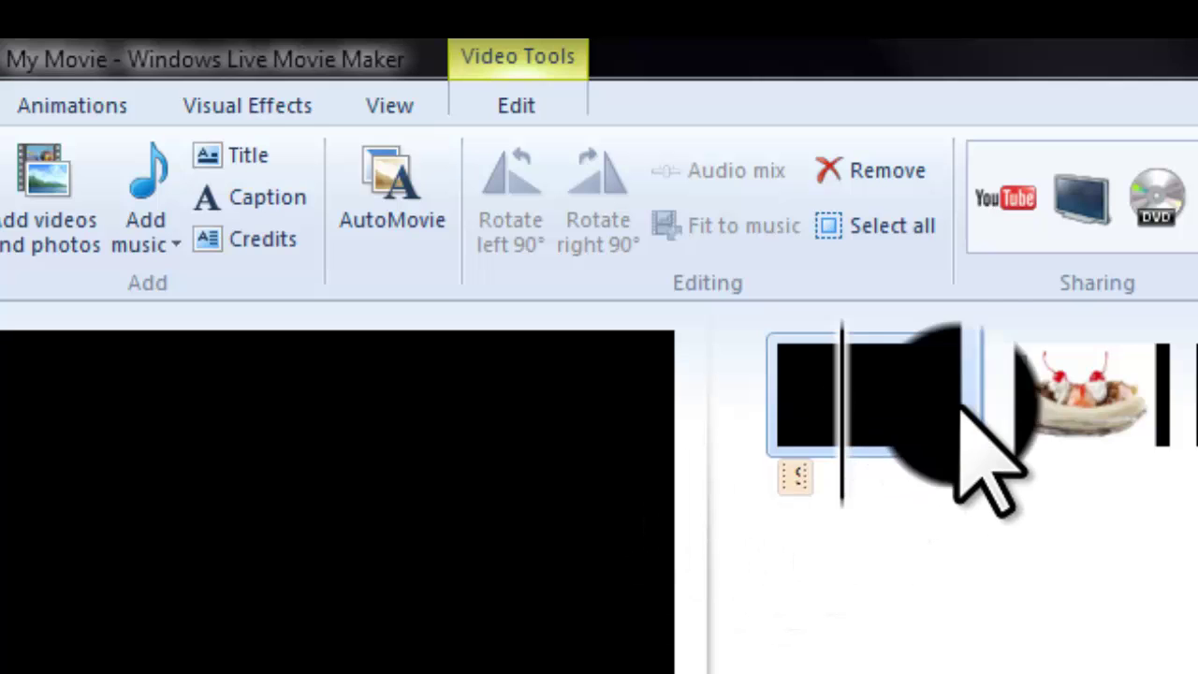
{"action": "left_click_drag", "start_coordinate": [926, 415], "coordinate": [1054, 468]}
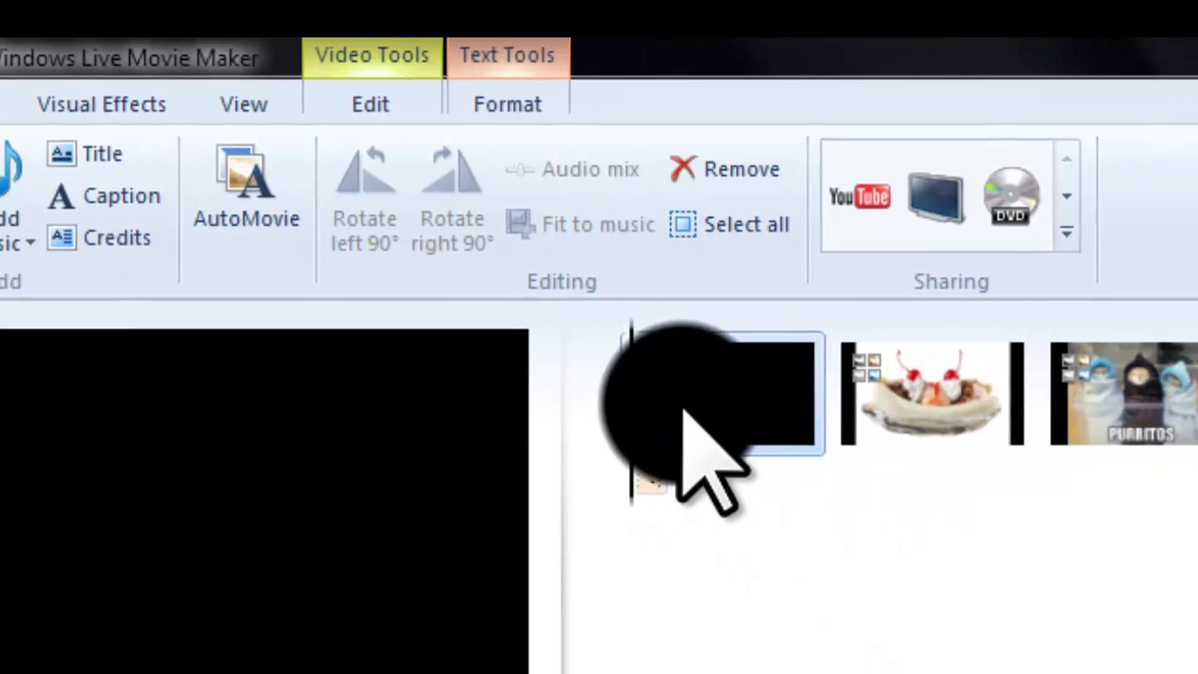
{"action": "left_click_drag", "start_coordinate": [683, 412], "coordinate": [1150, 397]}
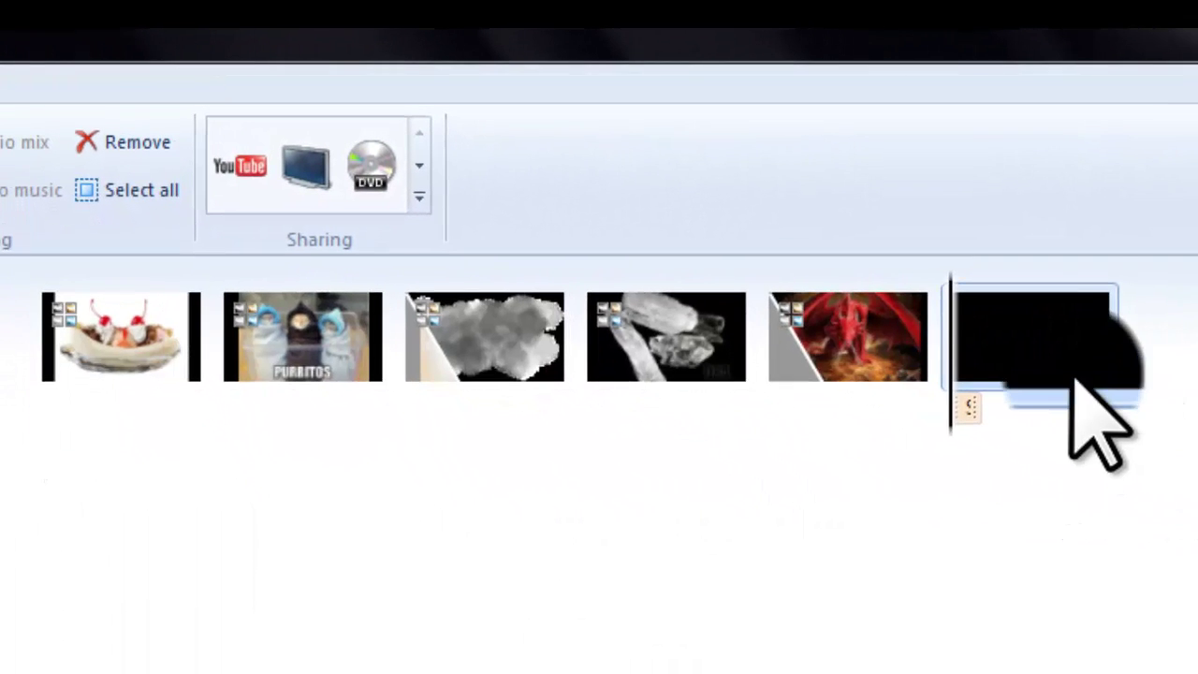
{"action": "left_click_drag", "start_coordinate": [112, 369], "coordinate": [21, 402]}
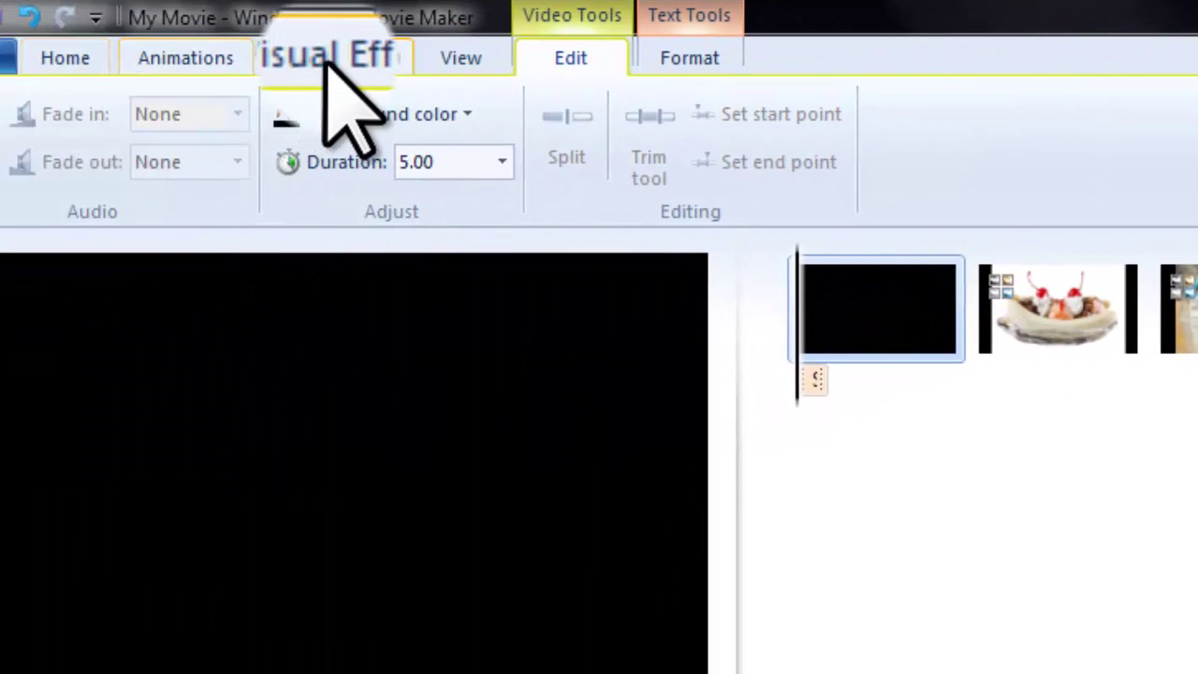
Bring the title's text formatting options back into view.
{"action": "left_click", "coordinate": [338, 59]}
{"action": "left_click", "coordinate": [463, 58]}
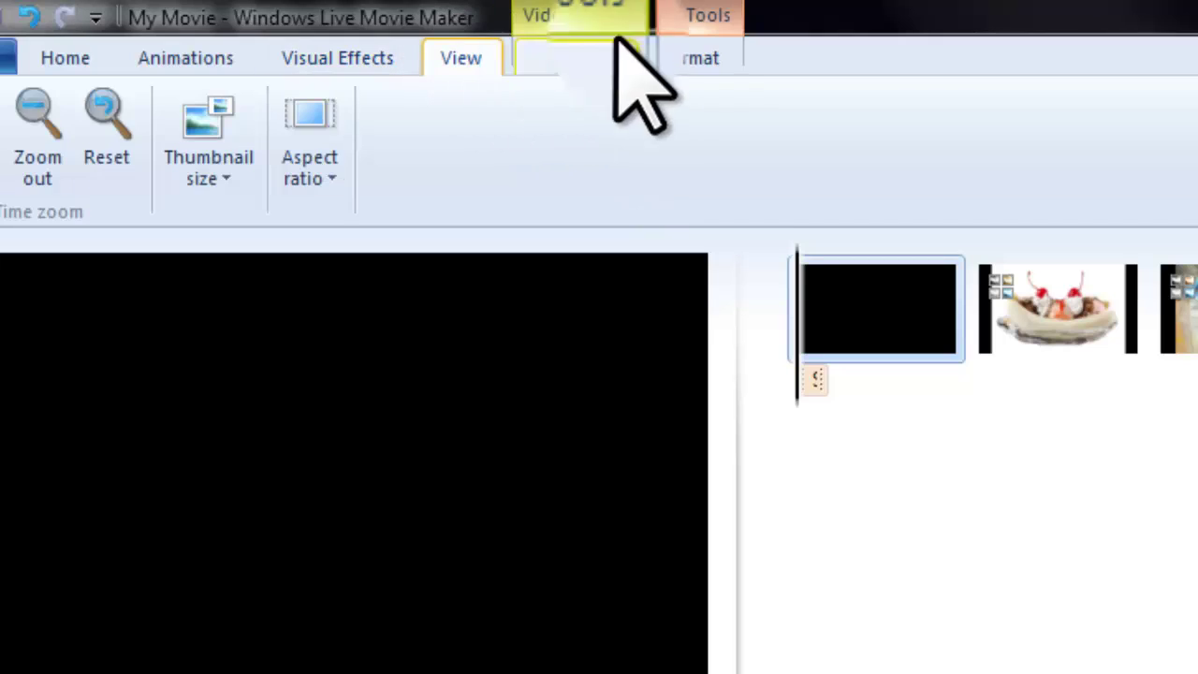
{"action": "left_click", "coordinate": [690, 58]}
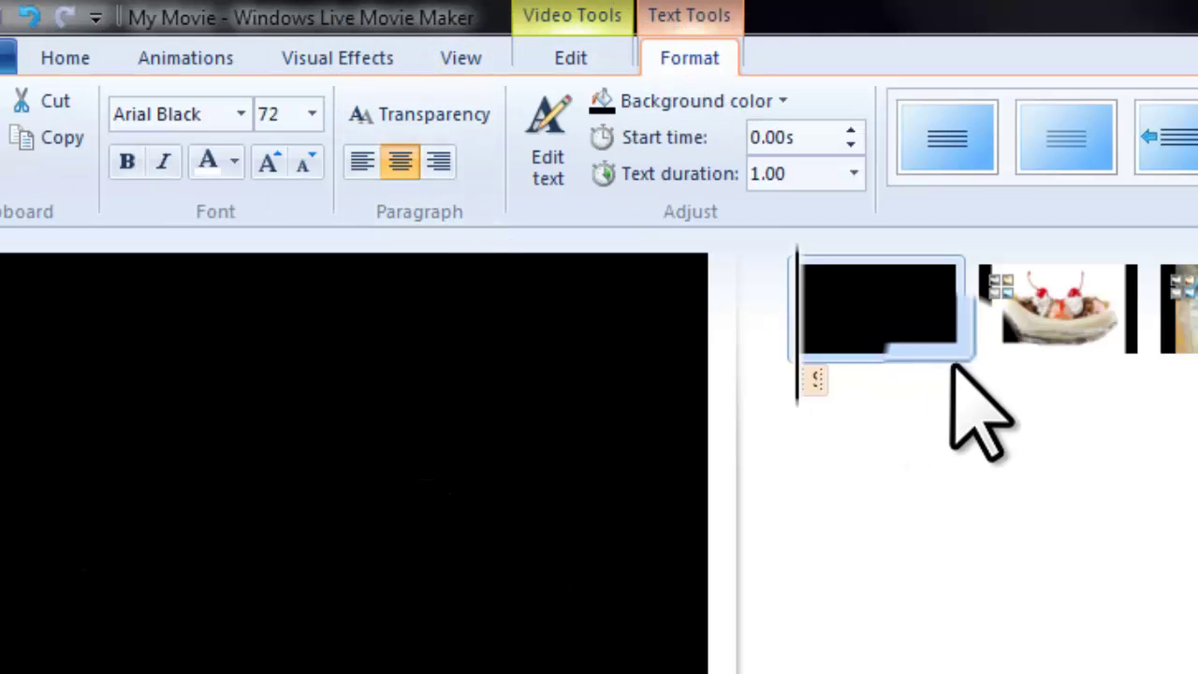
Apply the fourth Animations transition to the title clip and preview it.
{"action": "left_click", "coordinate": [140, 68]}
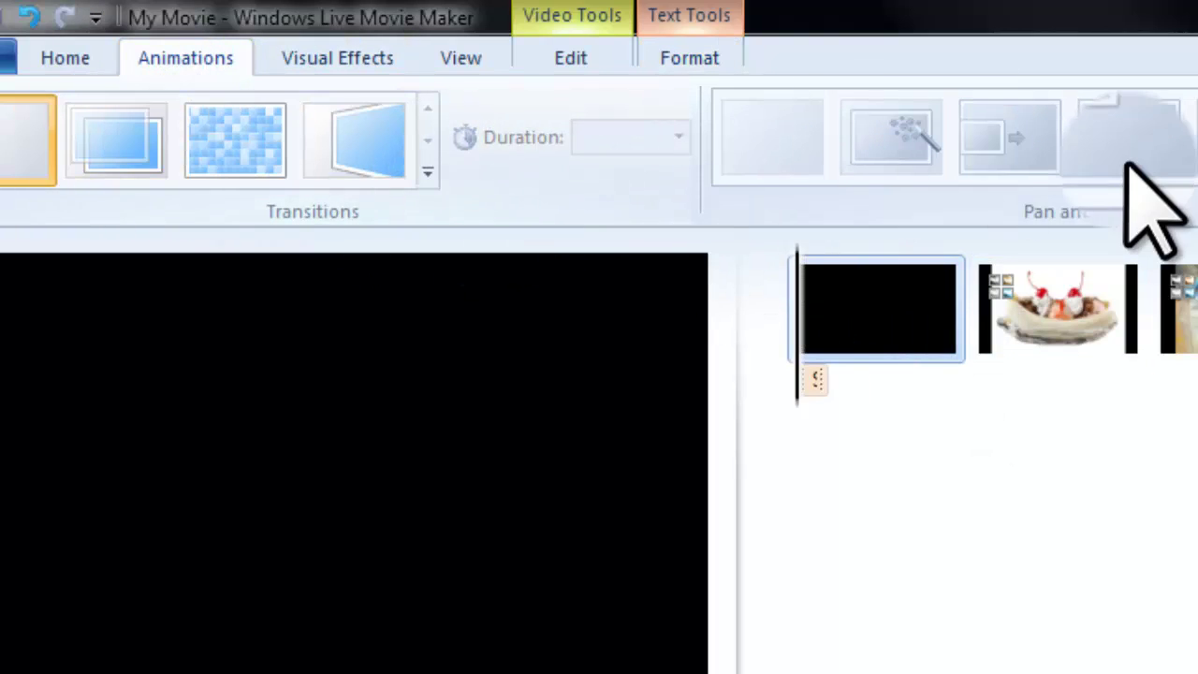
{"action": "left_click", "coordinate": [360, 142]}
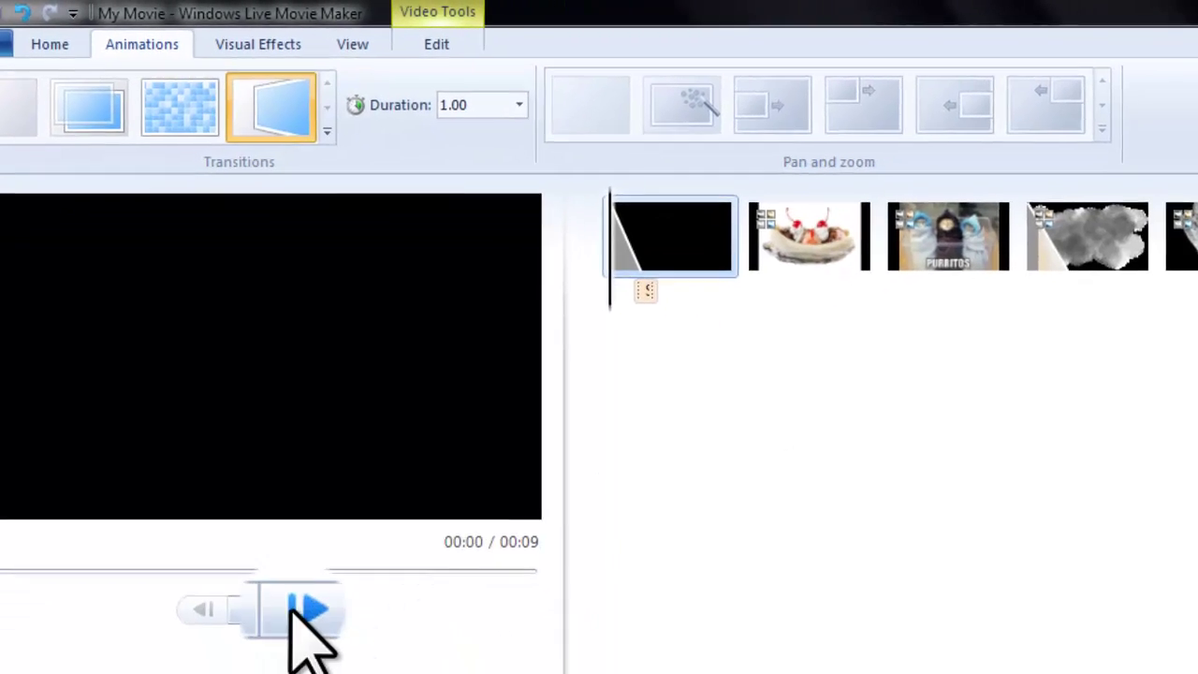
{"action": "left_click", "coordinate": [291, 673]}
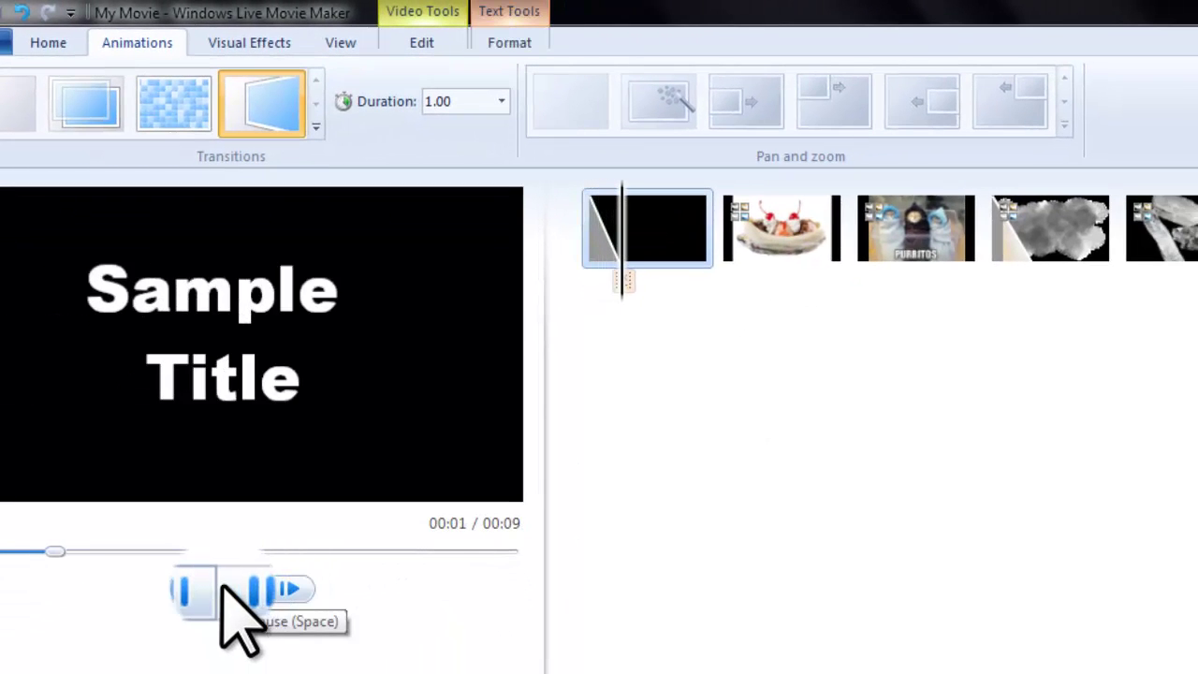
{"action": "left_click", "coordinate": [243, 590]}
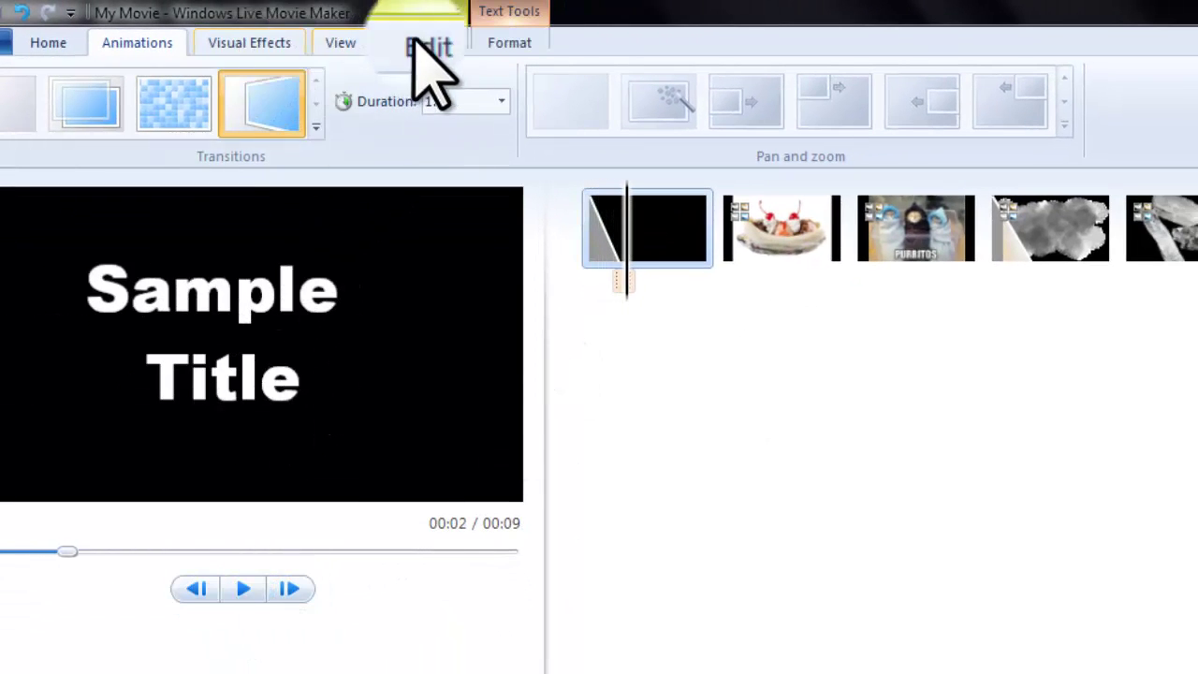
Change the title clip's background colour to orange and replay it from the start.
{"action": "left_click", "coordinate": [511, 20]}
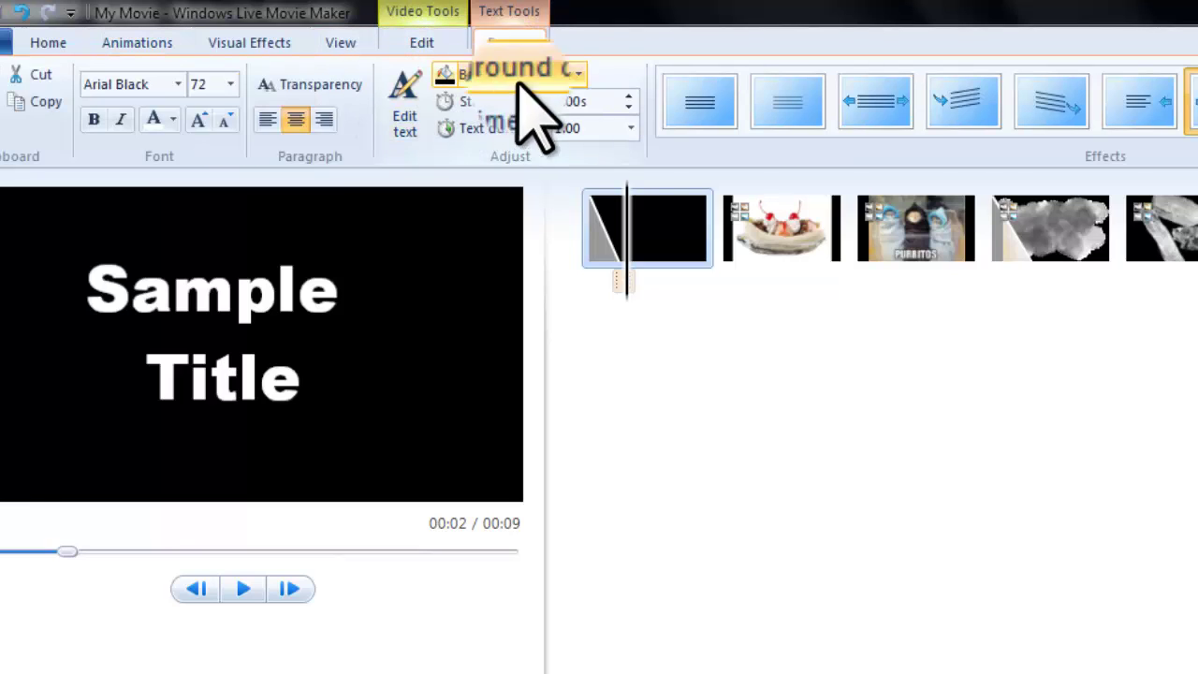
{"action": "left_click", "coordinate": [571, 75]}
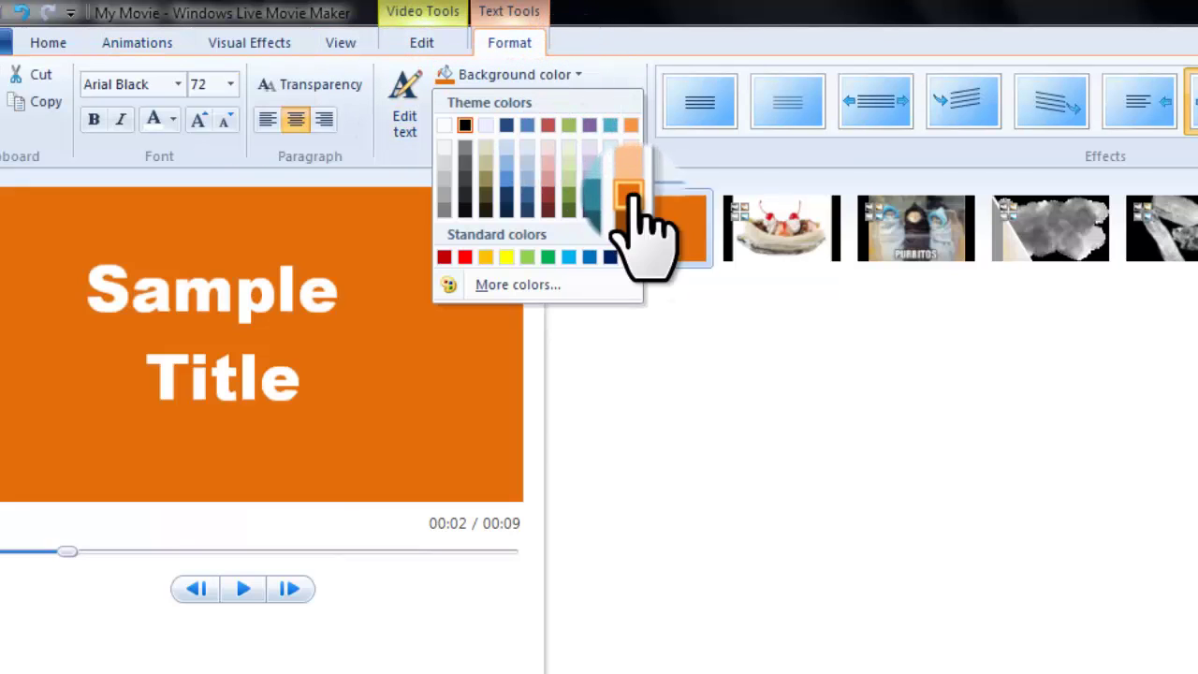
{"action": "left_click", "coordinate": [630, 201]}
{"action": "left_click_drag", "start_coordinate": [53, 556], "coordinate": [5, 556]}
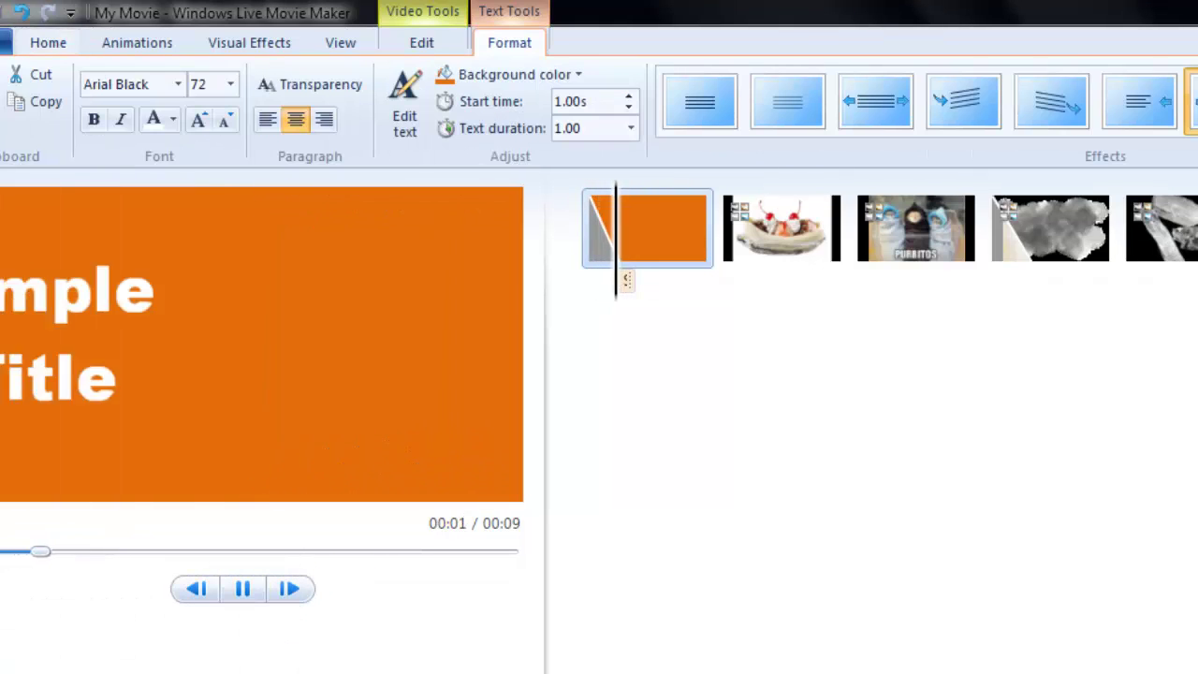
{"action": "left_click", "coordinate": [248, 592]}
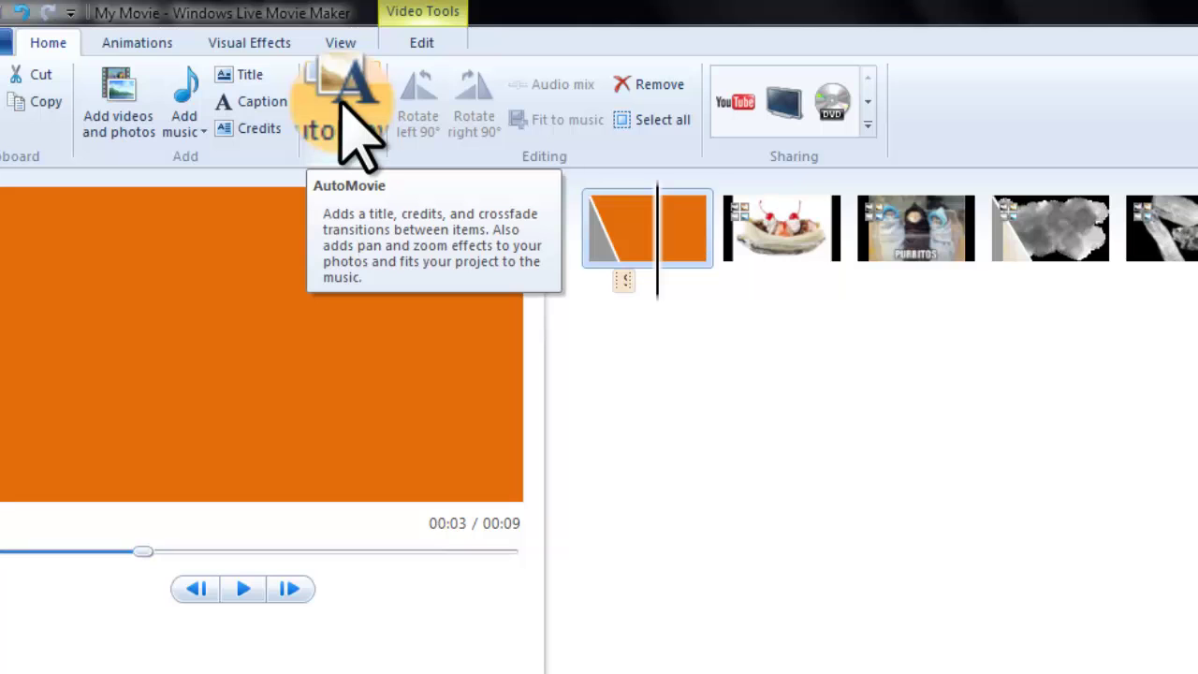
Add a credits clip and list Dudley, Fudge and Butt on separate lines below Rocky.
{"action": "left_click", "coordinate": [259, 128]}
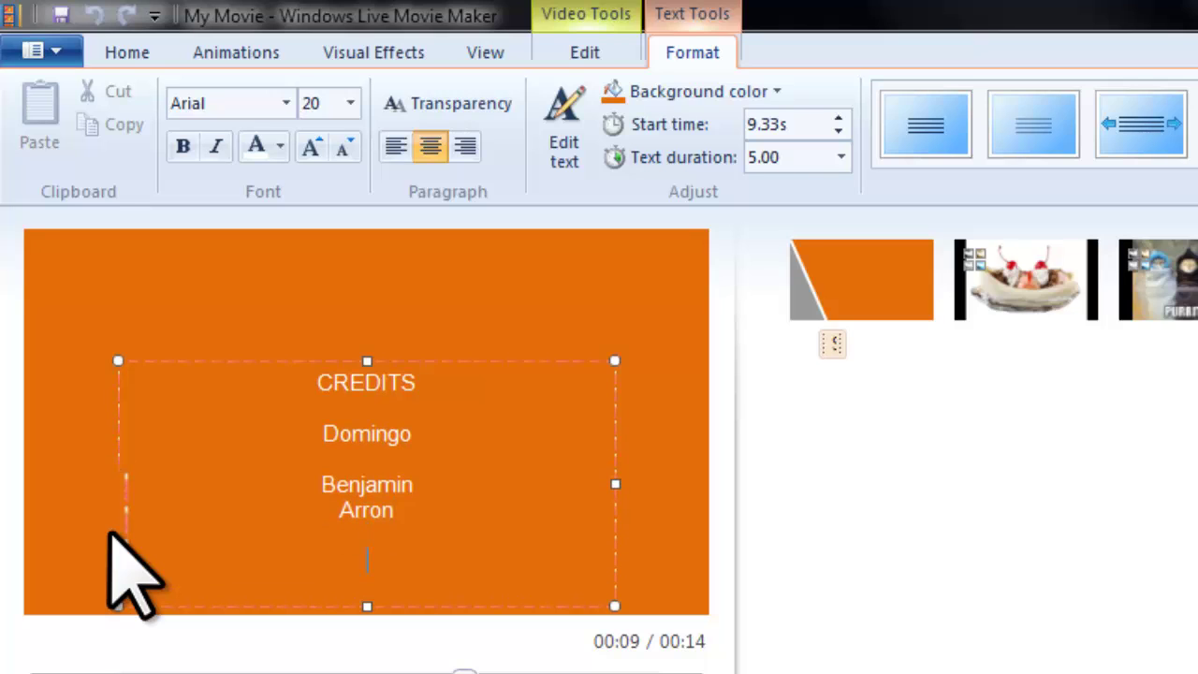
{"action": "key", "text": "Return"}
{"action": "key", "text": "Return"}
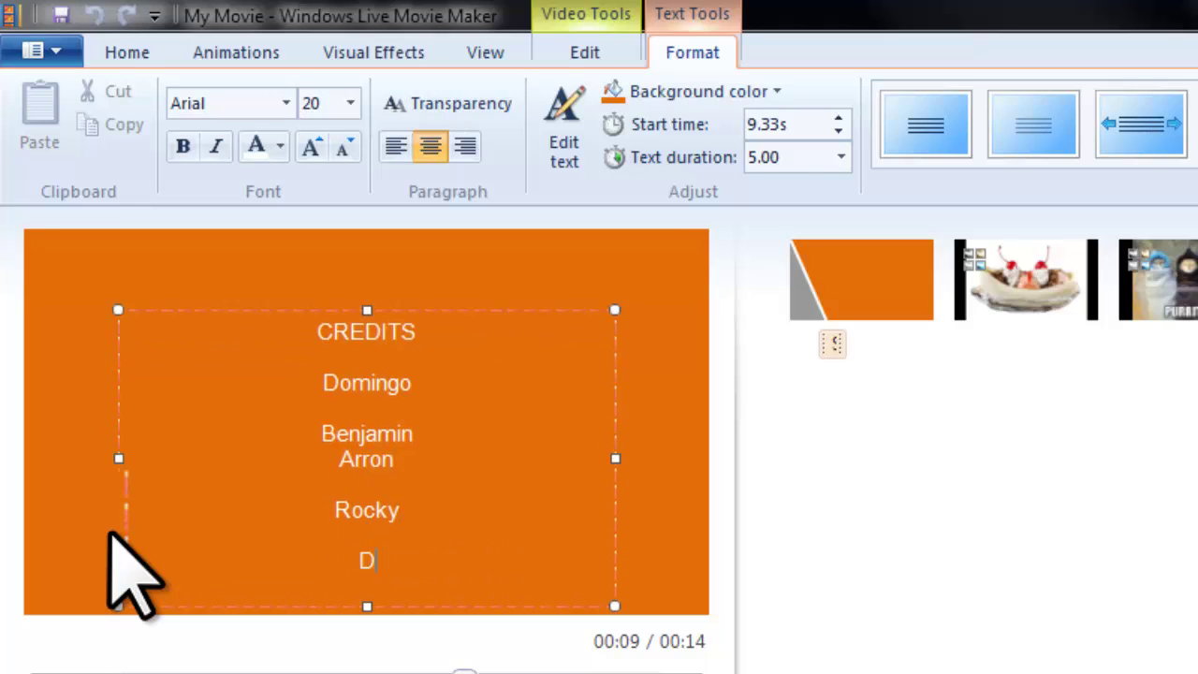
{"action": "type", "text": "Dudley"}
{"action": "key", "text": "Return"}
{"action": "key", "text": "Return"}
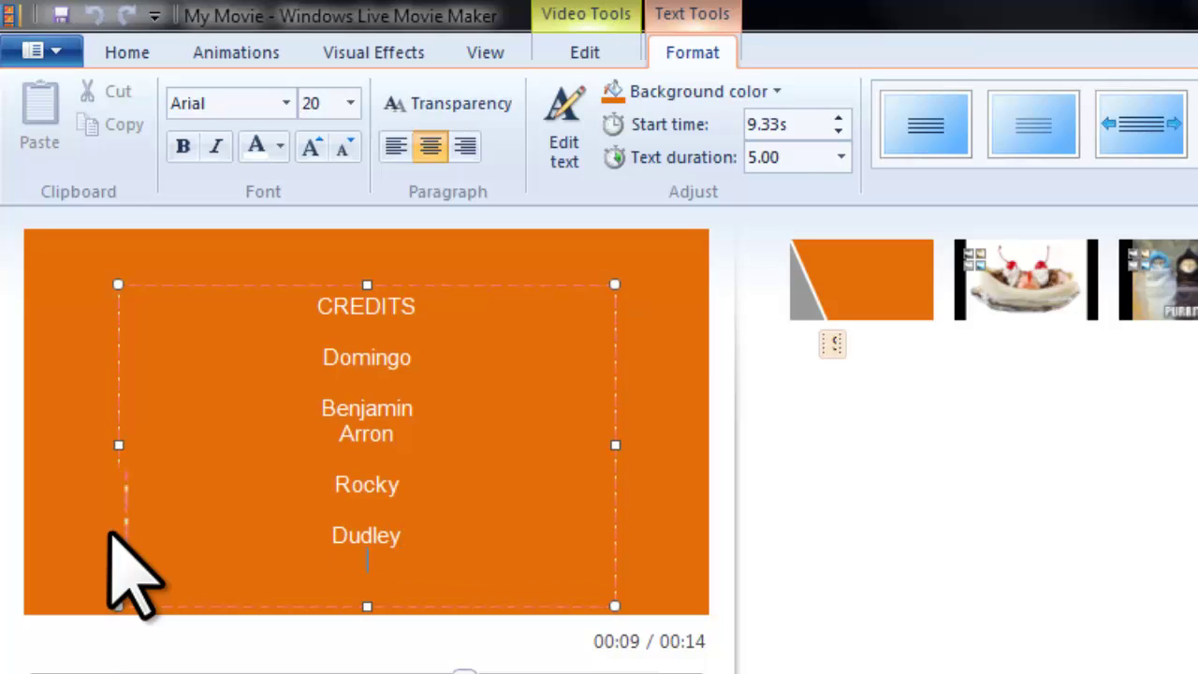
{"action": "type", "text": "Fudge"}
{"action": "key", "text": "Return"}
{"action": "key", "text": "Return"}
{"action": "type", "text": "Butt"}
{"action": "key", "text": "Return"}
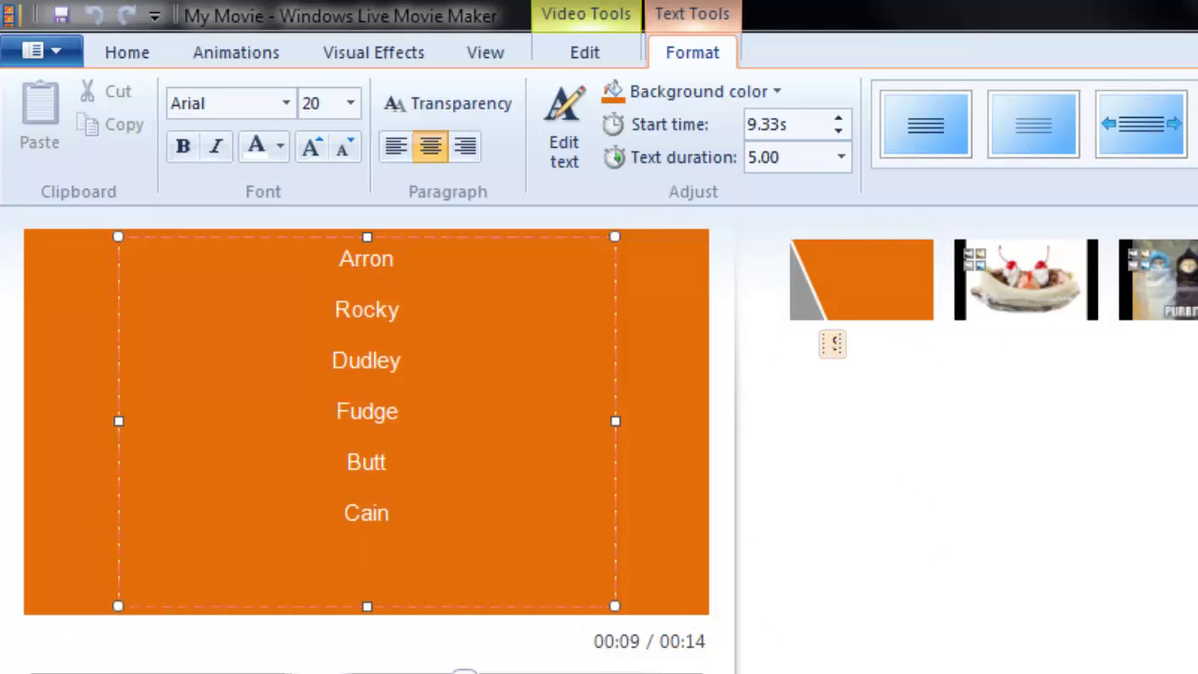
{"action": "left_click_drag", "start_coordinate": [454, 671], "coordinate": [396, 673]}
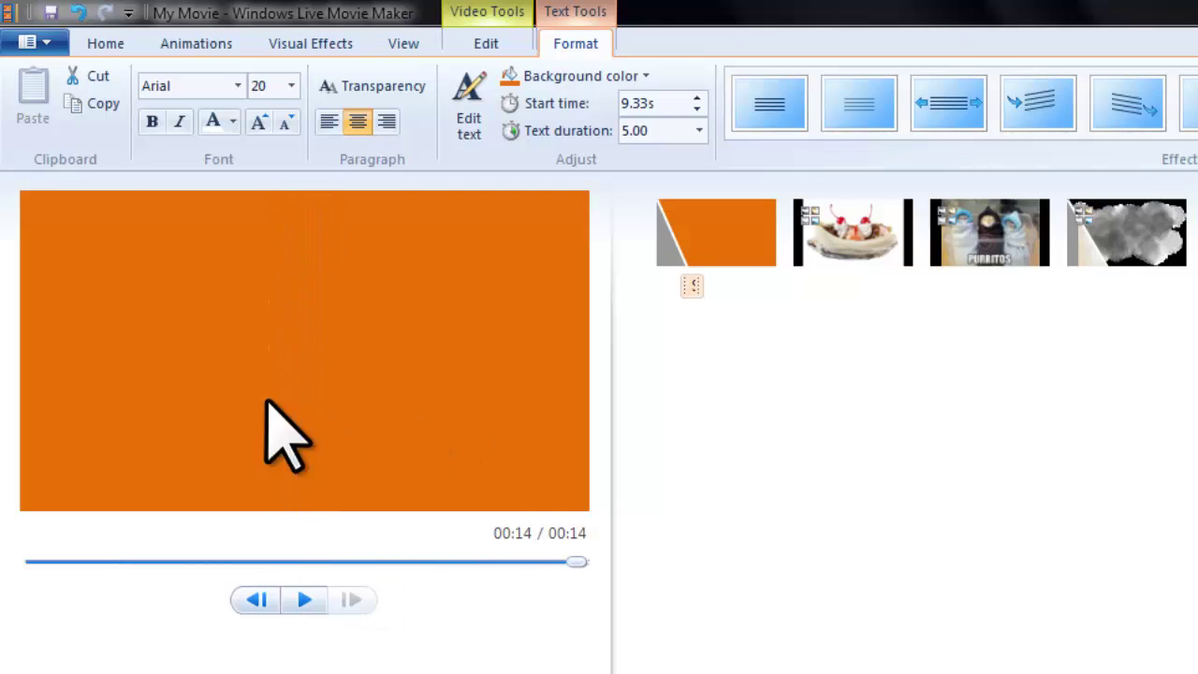
Use AutoMovie to add the Action Hero song as background music, then preview the movie.
{"action": "left_click", "coordinate": [110, 44]}
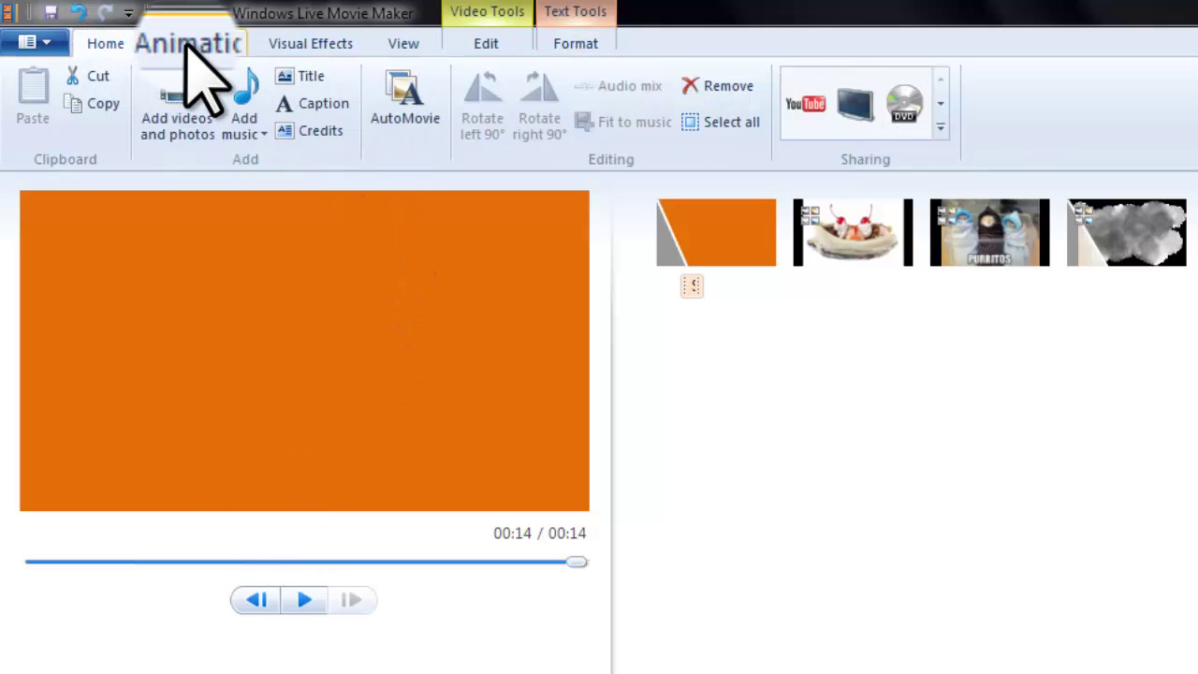
{"action": "left_click", "coordinate": [393, 107]}
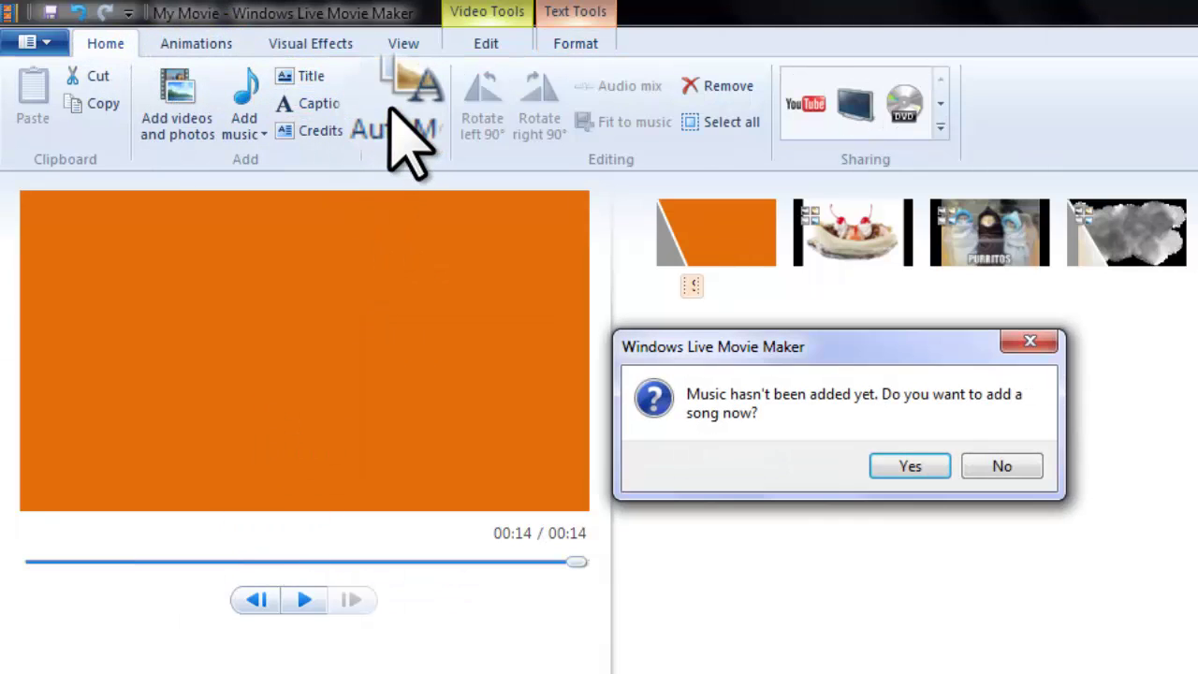
{"action": "left_click", "coordinate": [901, 460]}
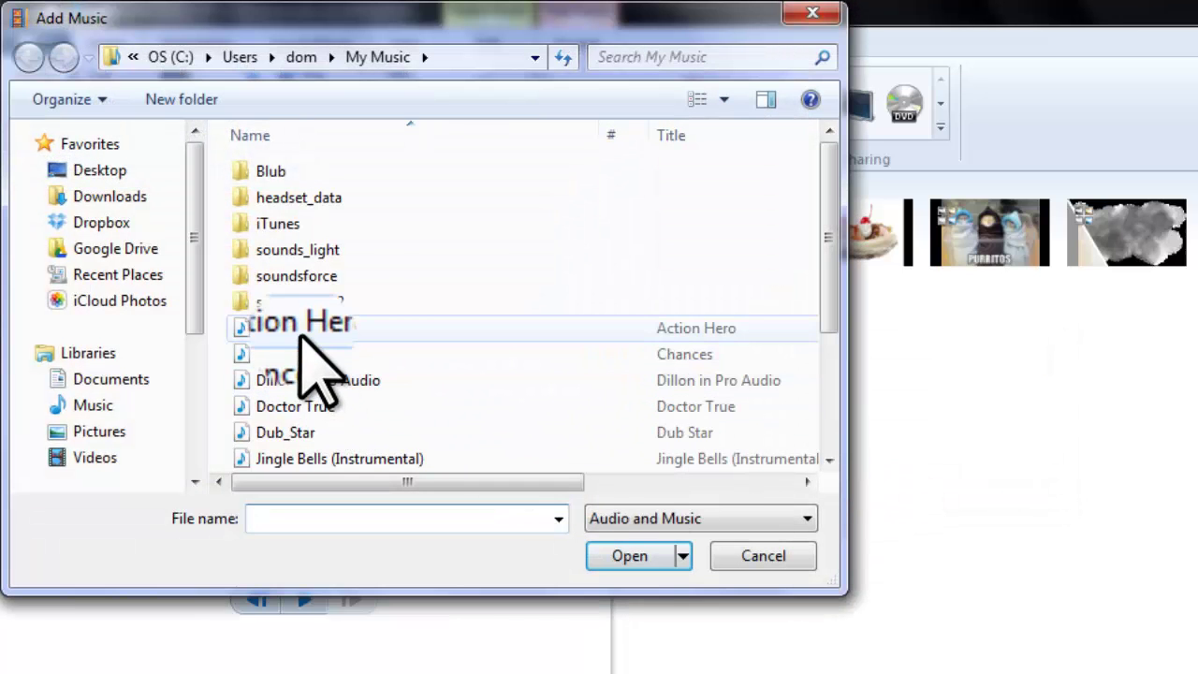
{"action": "double_click", "coordinate": [301, 330]}
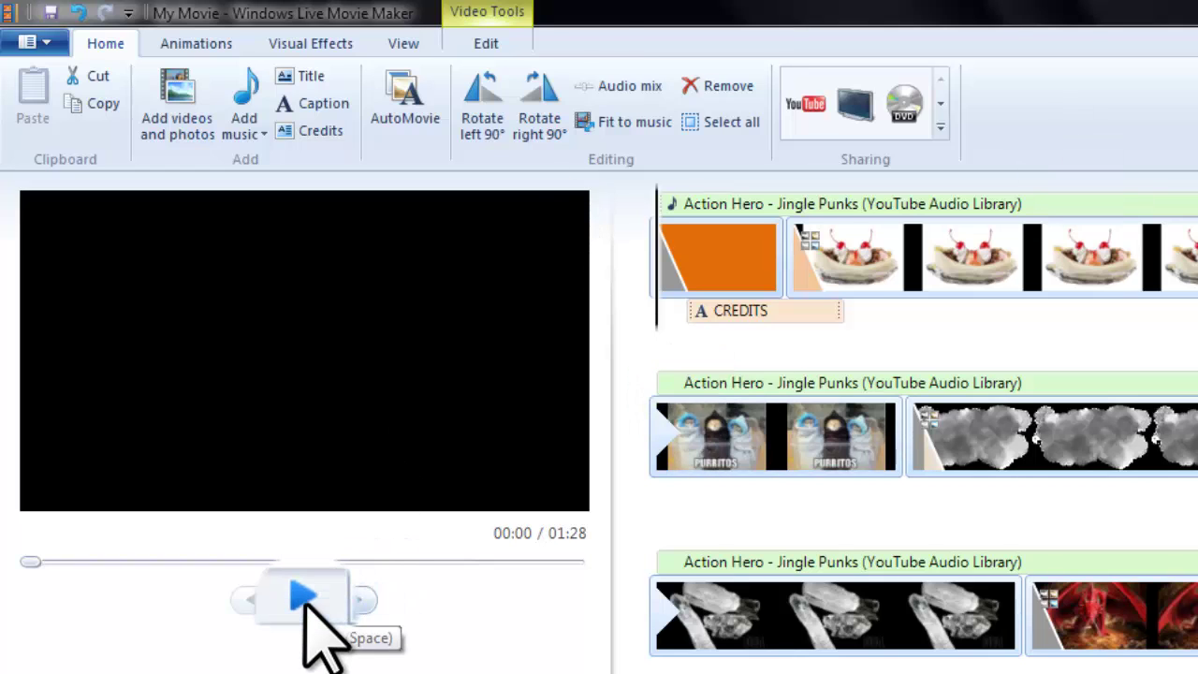
{"action": "left_click", "coordinate": [298, 599]}
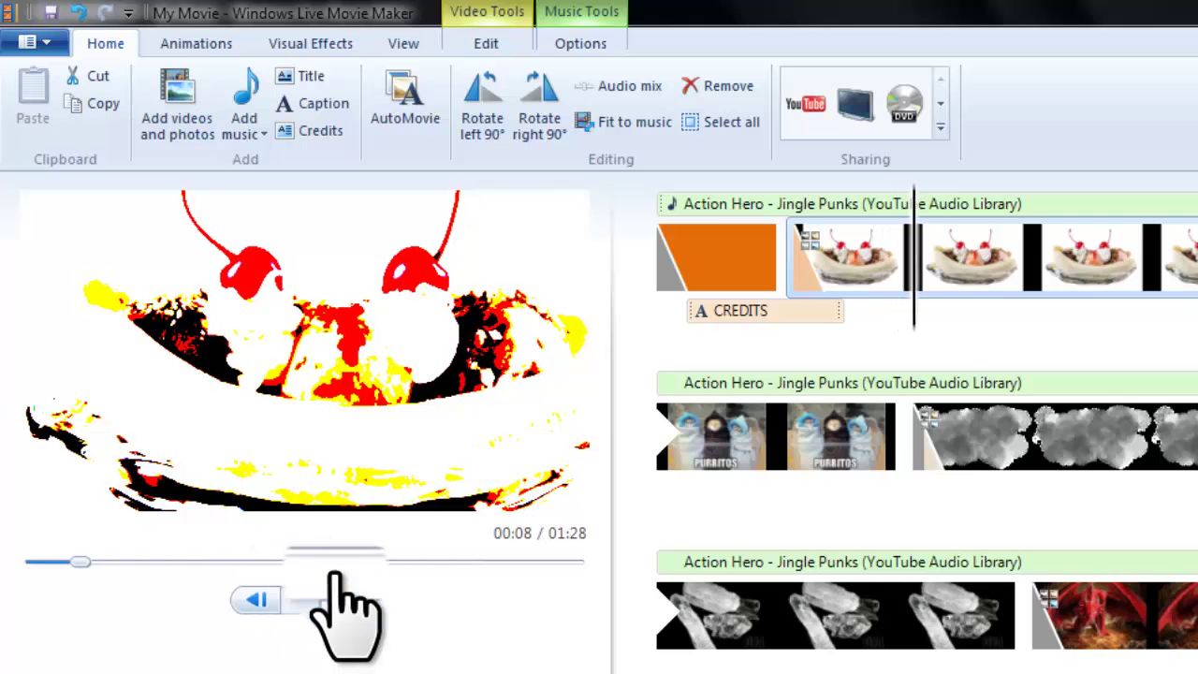
{"action": "left_click", "coordinate": [305, 599]}
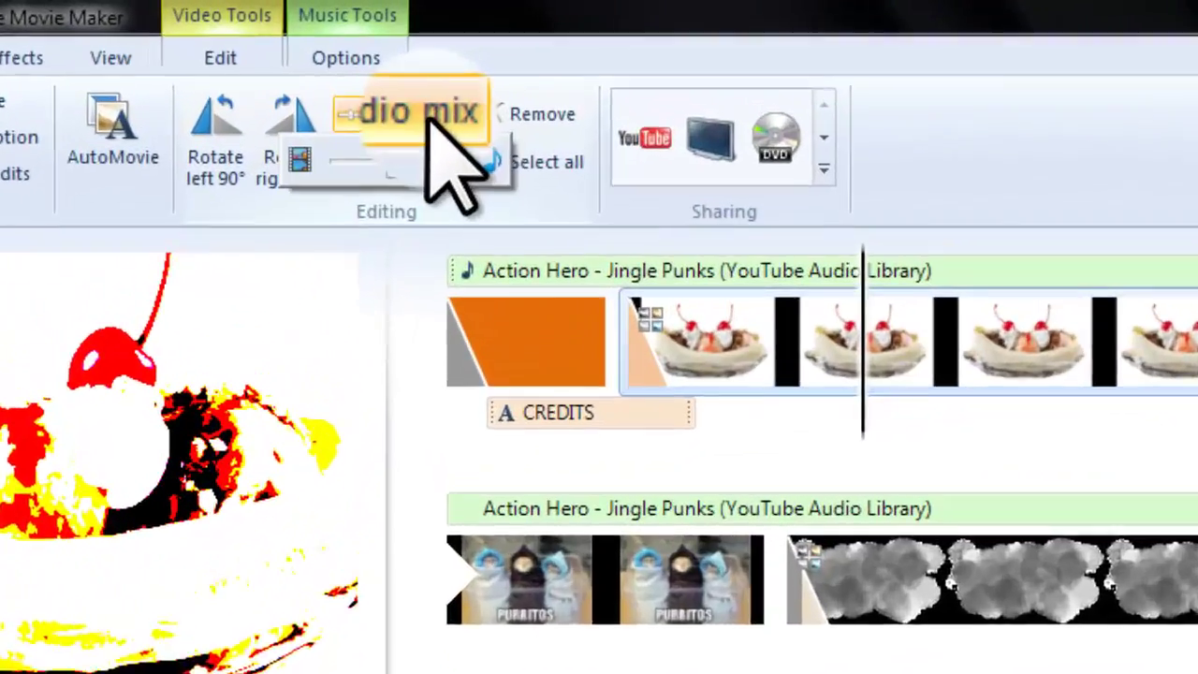
Move the Audio mix slider toward the video sound, then select all clips.
{"action": "left_click", "coordinate": [446, 65]}
{"action": "left_click_drag", "start_coordinate": [361, 229], "coordinate": [362, 253]}
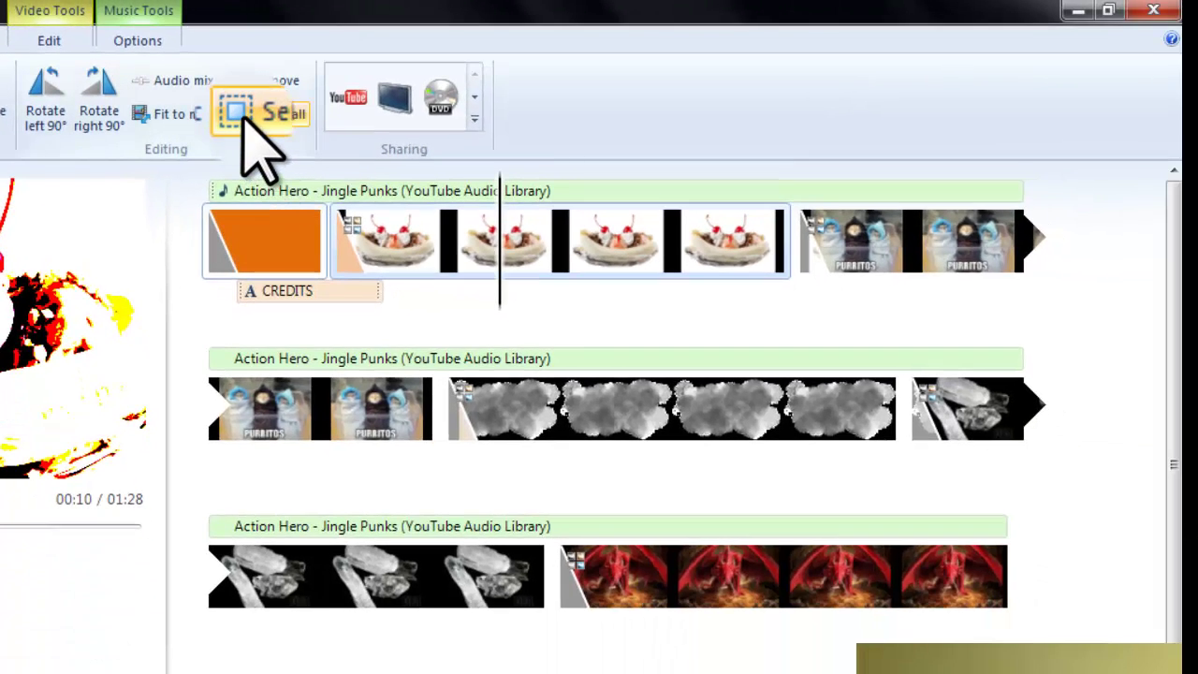
{"action": "left_click", "coordinate": [372, 176]}
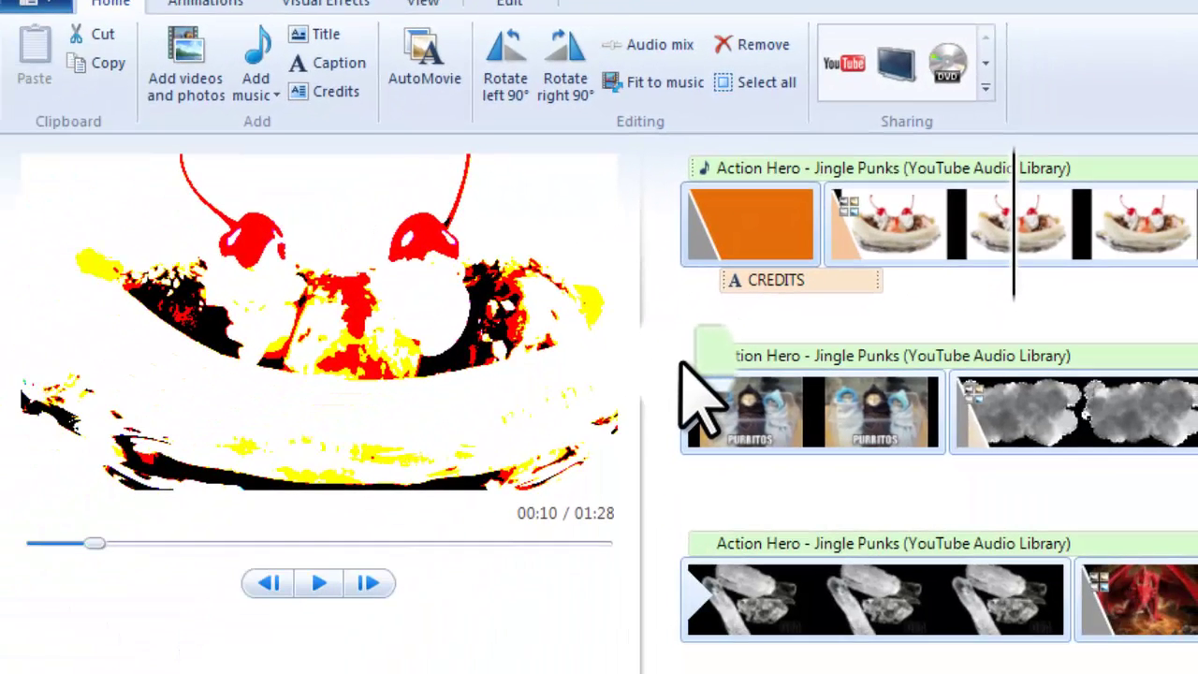
{"action": "left_click", "coordinate": [245, 98]}
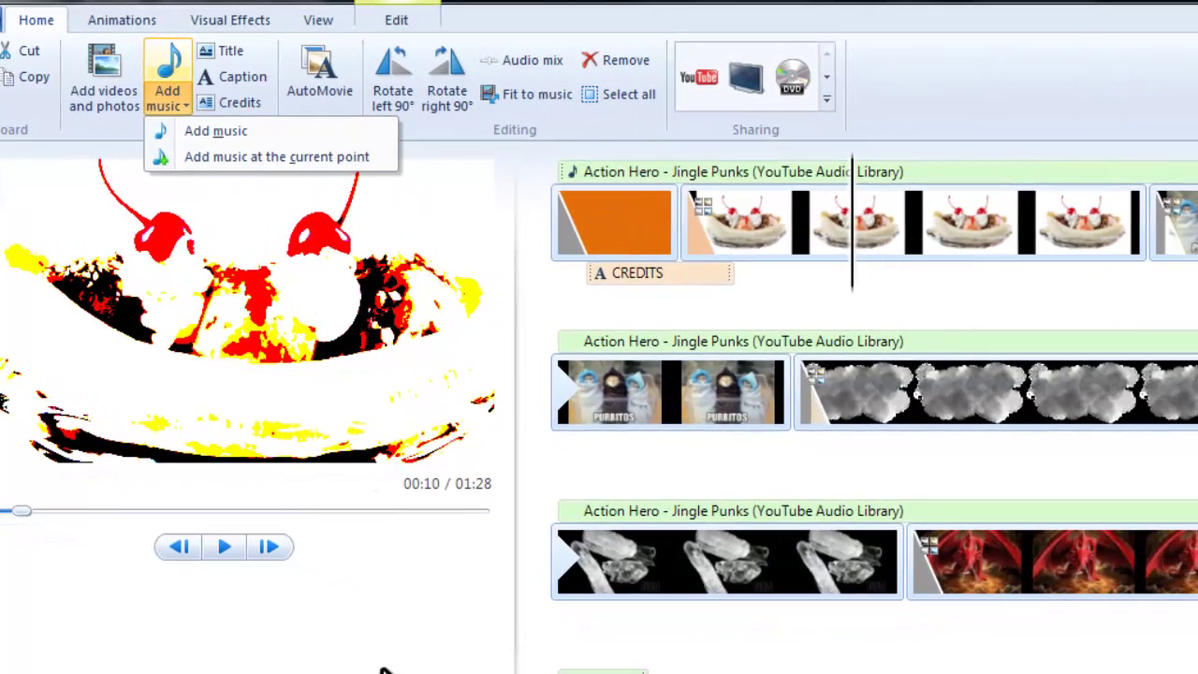
{"action": "left_click", "coordinate": [802, 254]}
{"action": "left_click_drag", "start_coordinate": [855, 214], "coordinate": [859, 247]}
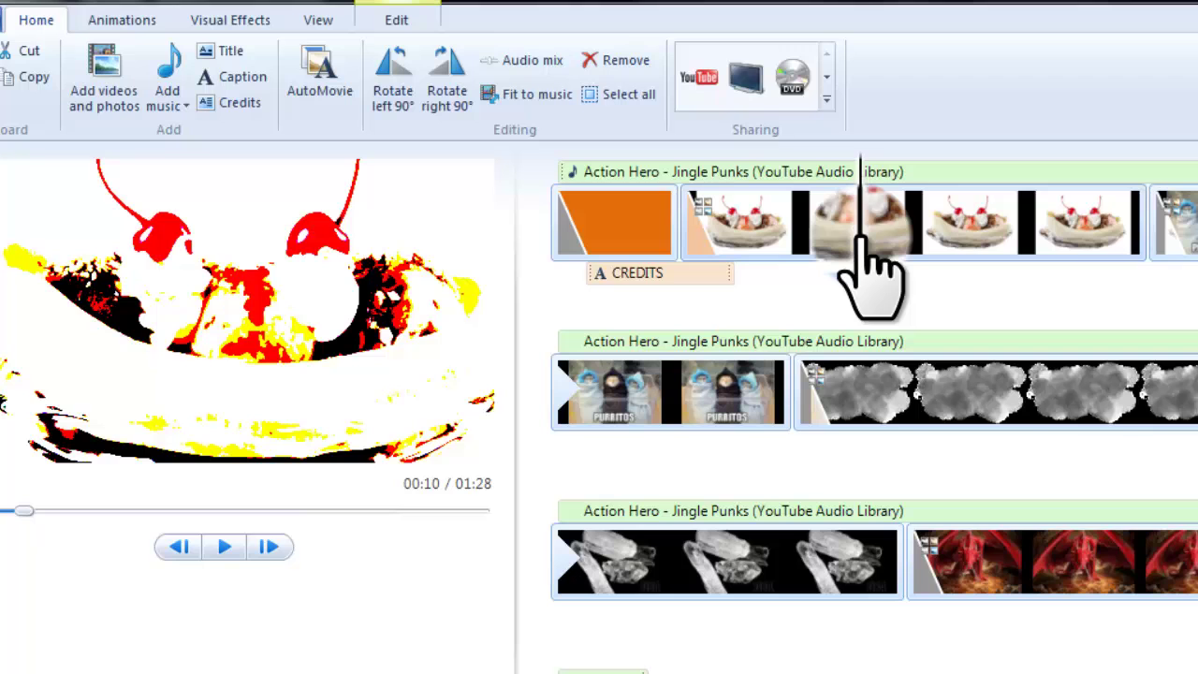
{"action": "left_click", "coordinate": [168, 101]}
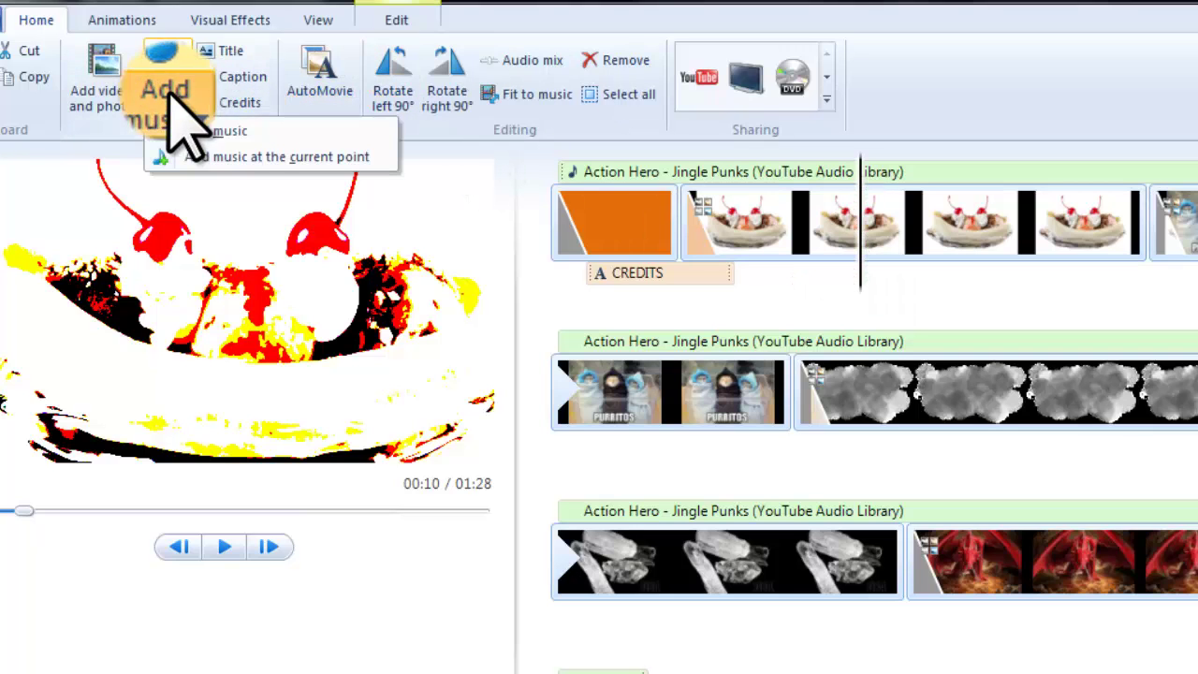
{"action": "left_click", "coordinate": [242, 158]}
{"action": "double_click", "coordinate": [253, 412]}
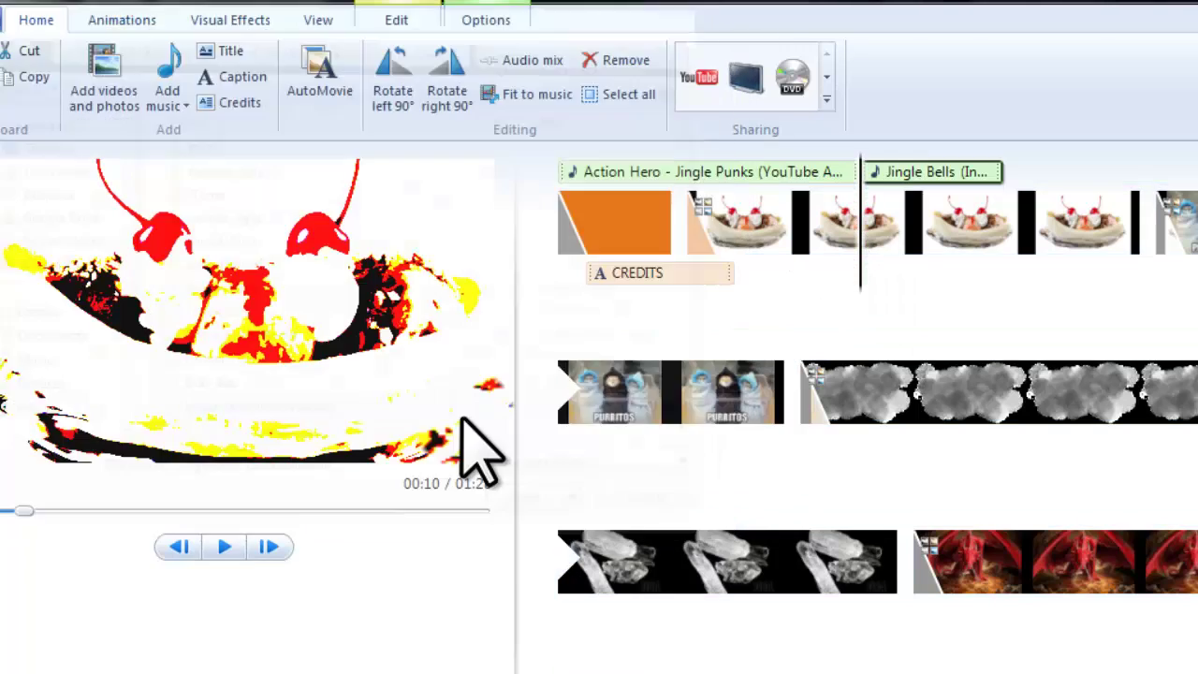
{"action": "left_click_drag", "start_coordinate": [896, 173], "coordinate": [888, 187]}
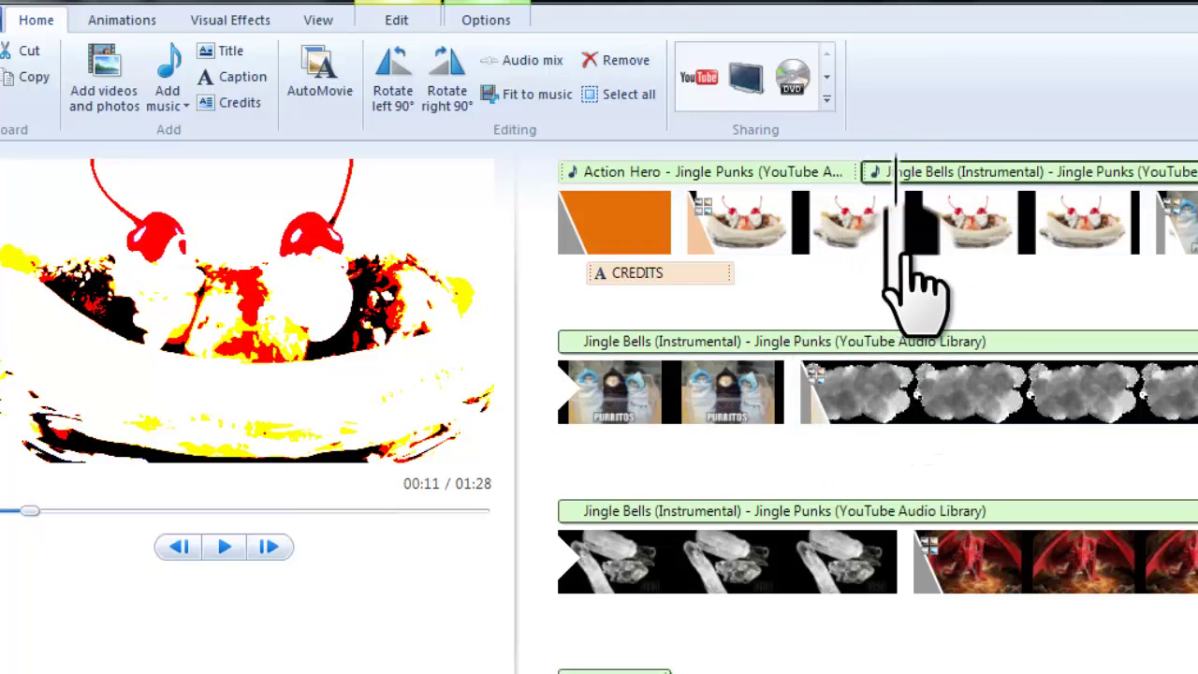
{"action": "left_click_drag", "start_coordinate": [918, 264], "coordinate": [945, 252]}
{"action": "left_click_drag", "start_coordinate": [987, 169], "coordinate": [562, 178]}
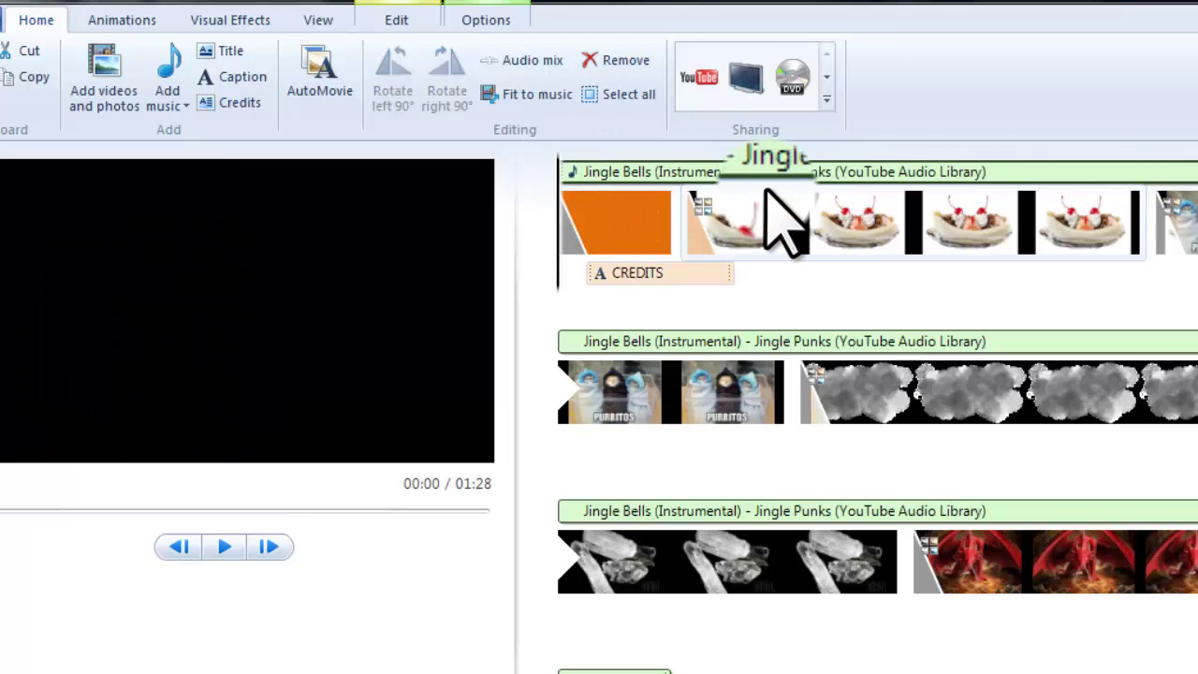
{"action": "left_click", "coordinate": [775, 522]}
{"action": "left_click", "coordinate": [775, 522]}
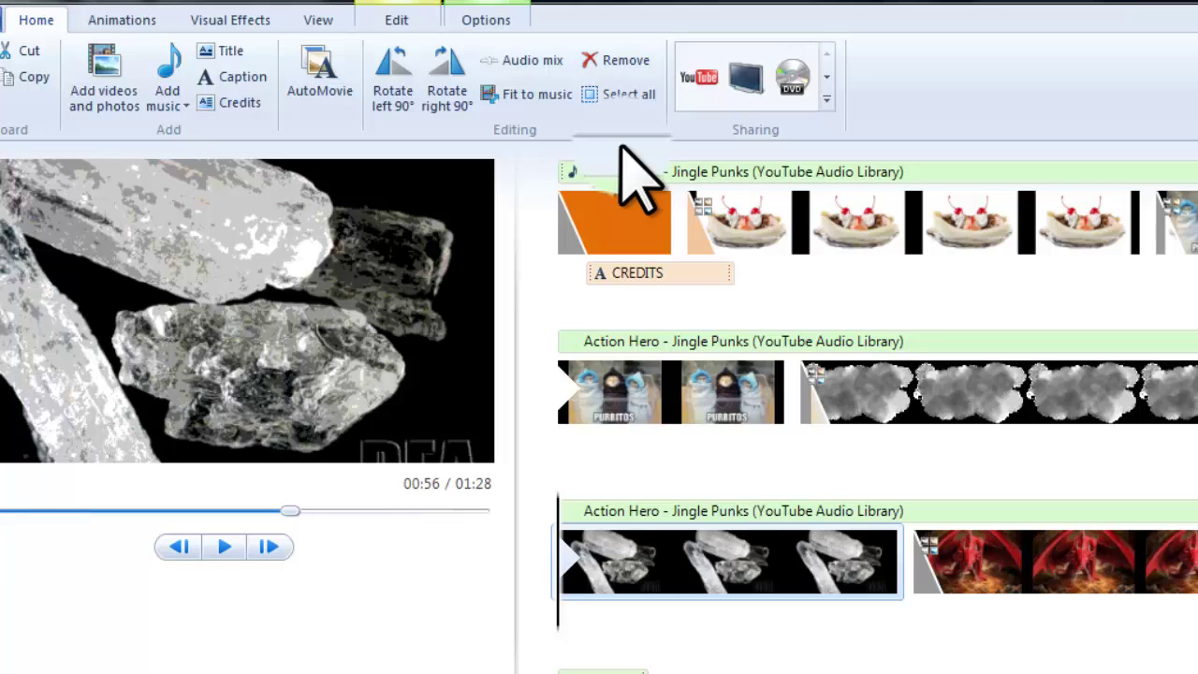
Browse the Sharing gallery rows, expand the gallery, and choose Add a plug-in.
{"action": "left_click", "coordinate": [827, 77]}
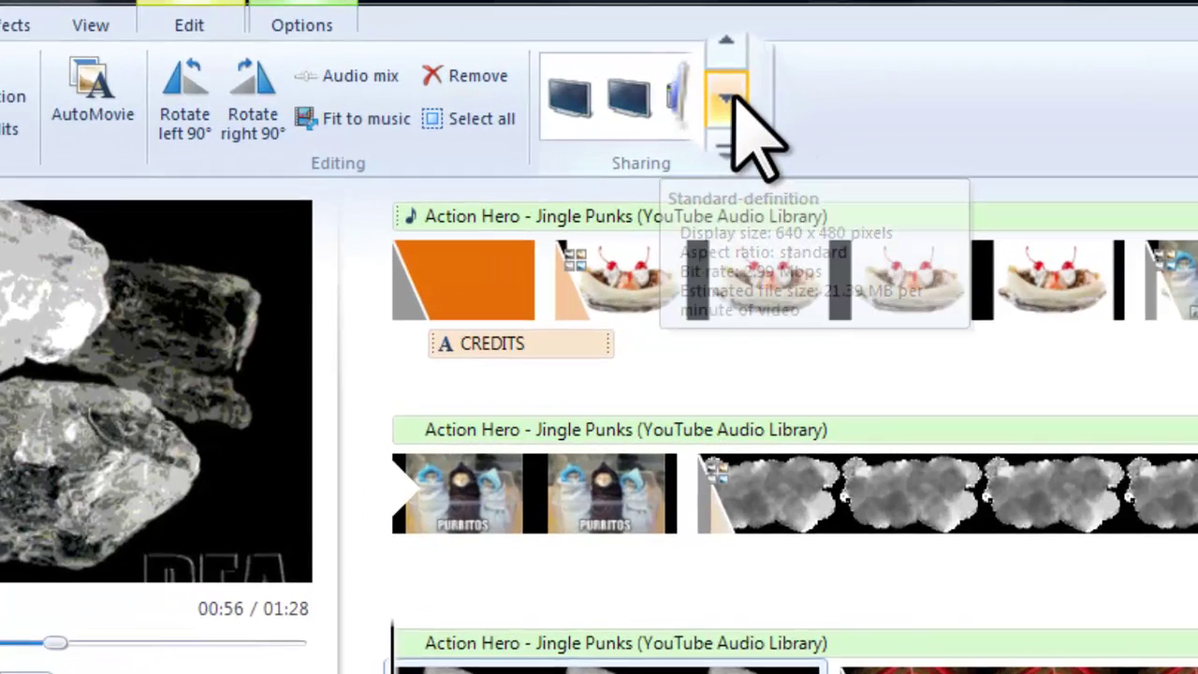
{"action": "left_click", "coordinate": [827, 76]}
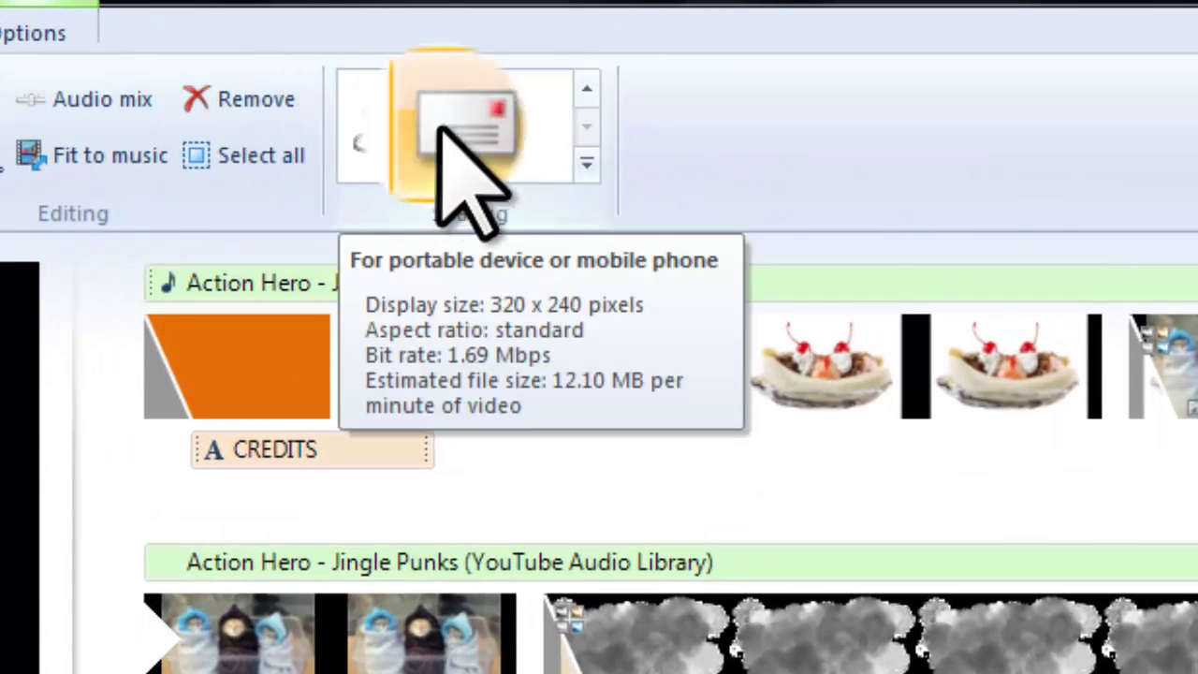
{"action": "left_click", "coordinate": [586, 90]}
{"action": "left_click", "coordinate": [586, 90]}
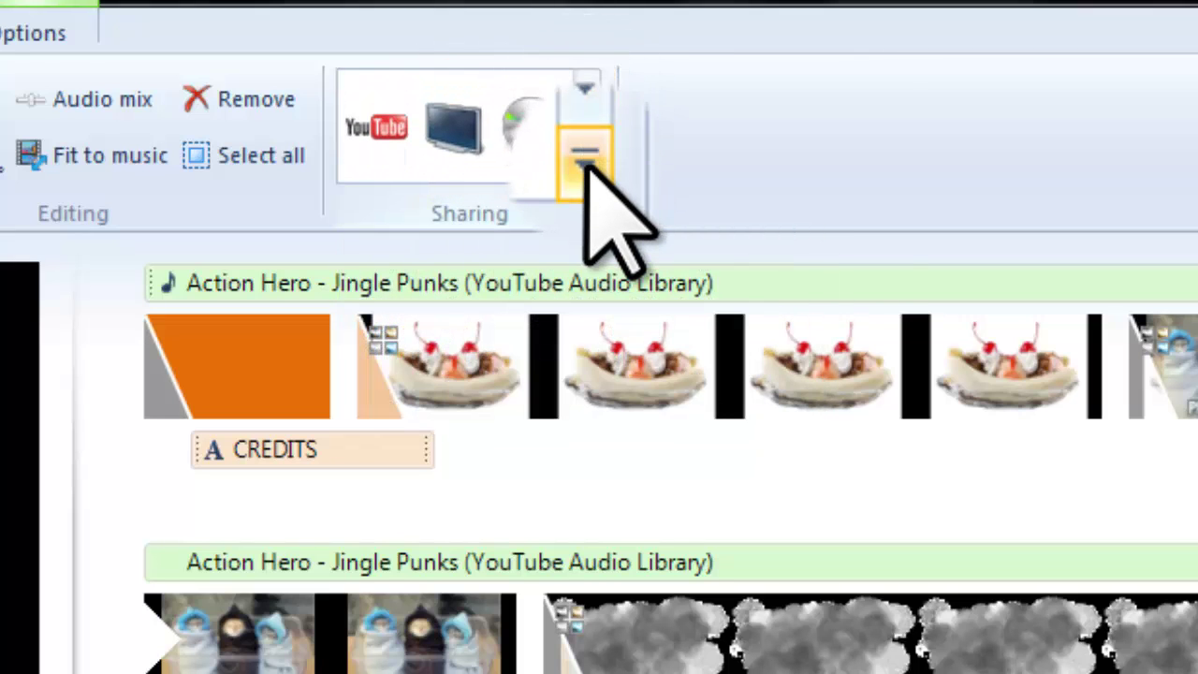
{"action": "left_click", "coordinate": [580, 176]}
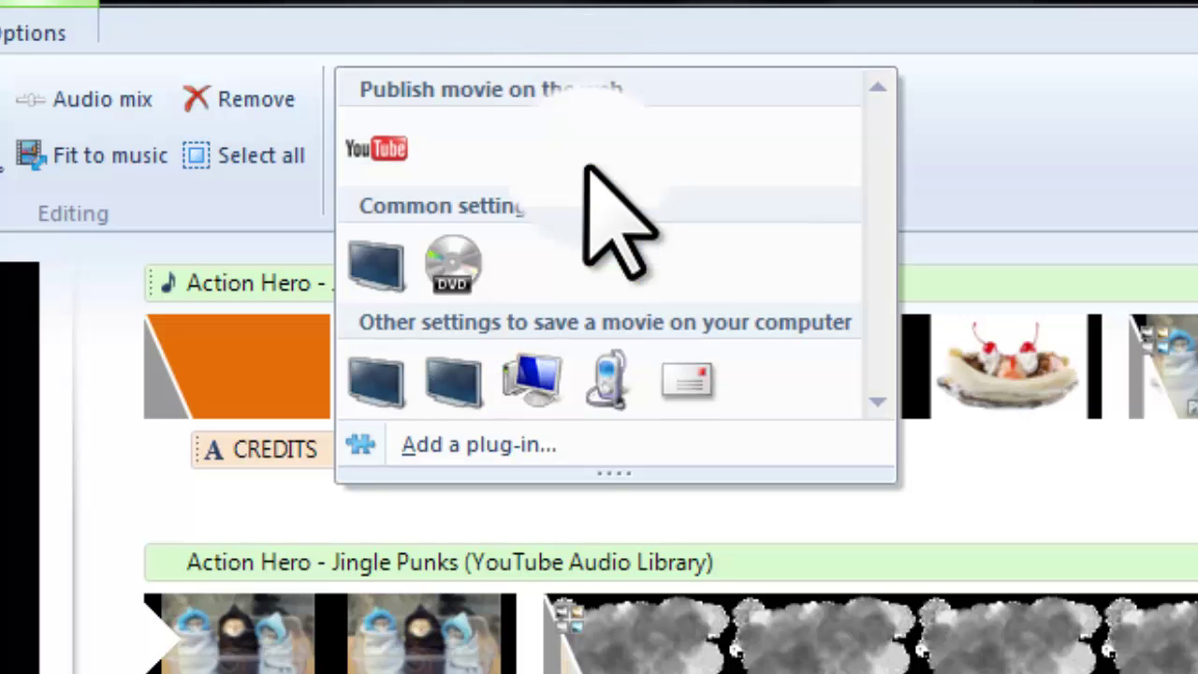
{"action": "left_click", "coordinate": [375, 439]}
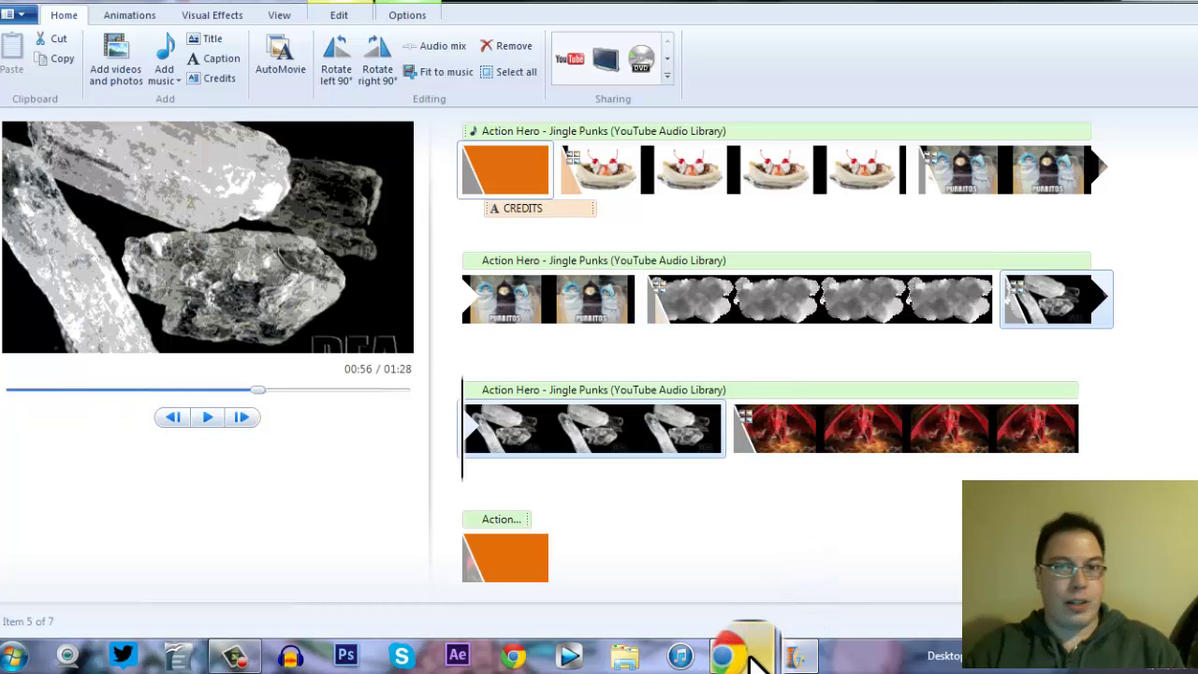
Switch from the browser back to the Movie Maker window via the taskbar.
{"action": "mouse_move", "coordinate": [754, 661]}
{"action": "left_click_drag", "start_coordinate": [755, 661], "coordinate": [734, 655]}
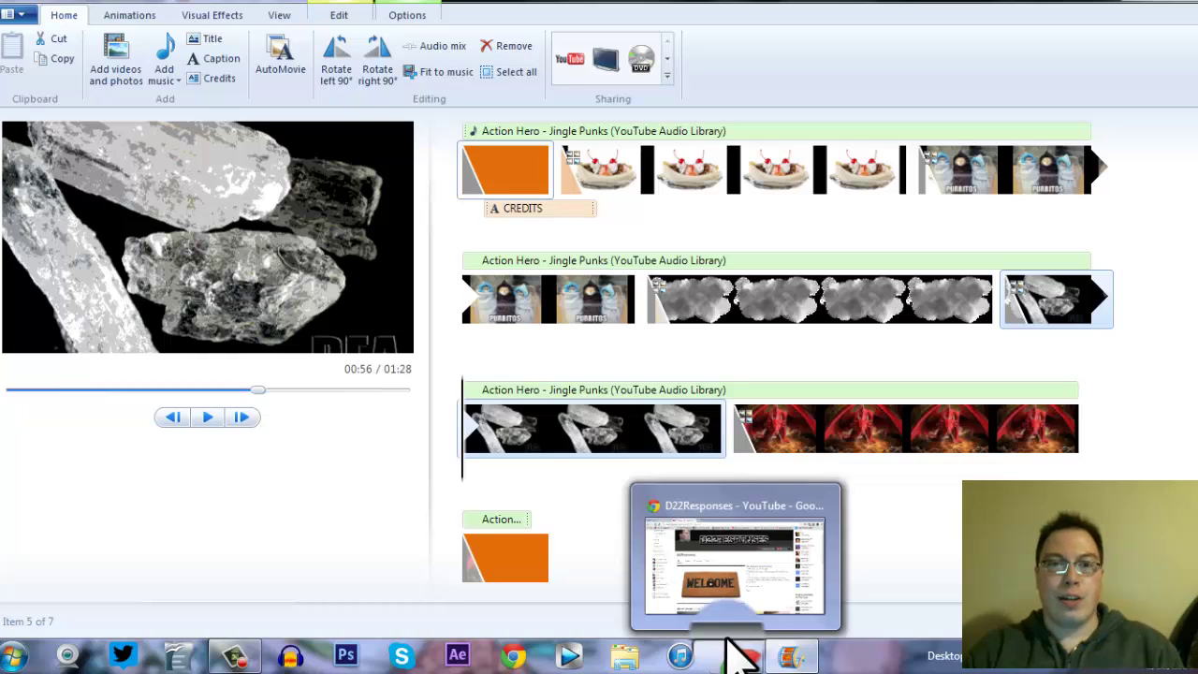